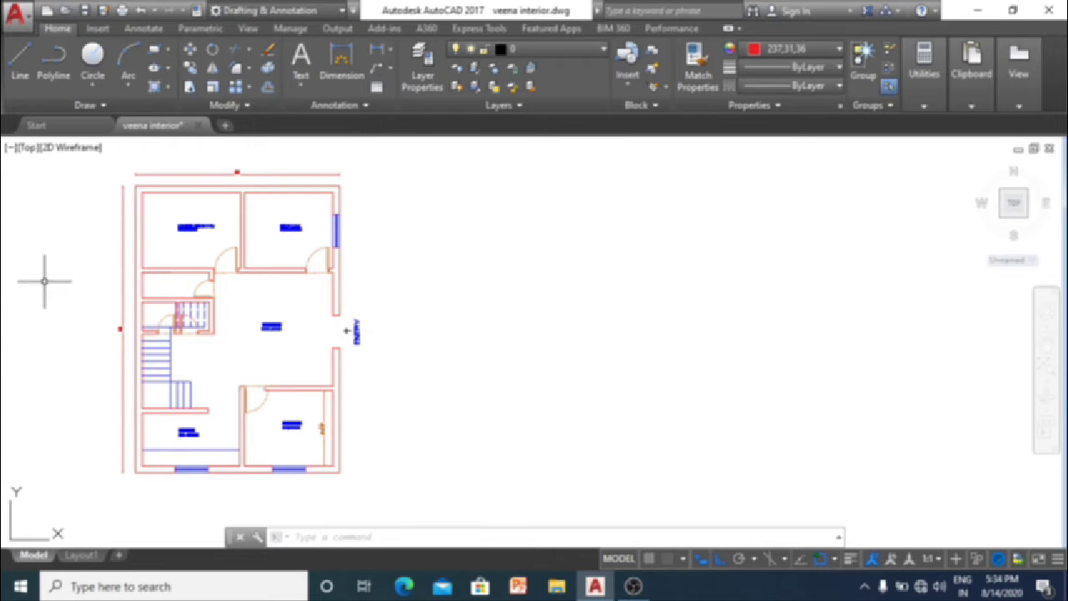
Step: Zoom and pan around the floor plan to inspect the master bedroom, then cancel any pending command
scroll(291, 345, "up", 2)
scroll(451, 334, "down", 2)
scroll(376, 297, "up", 2)
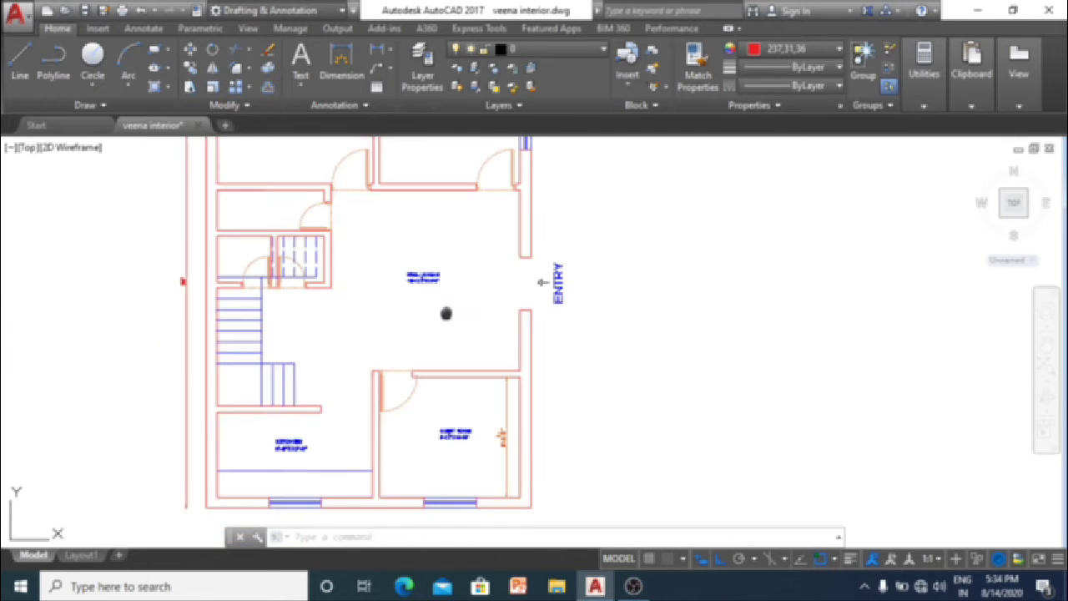
scroll(442, 306, "down", 2)
scroll(358, 282, "up", 3)
scroll(291, 240, "up", 3)
scroll(326, 309, "down", 3)
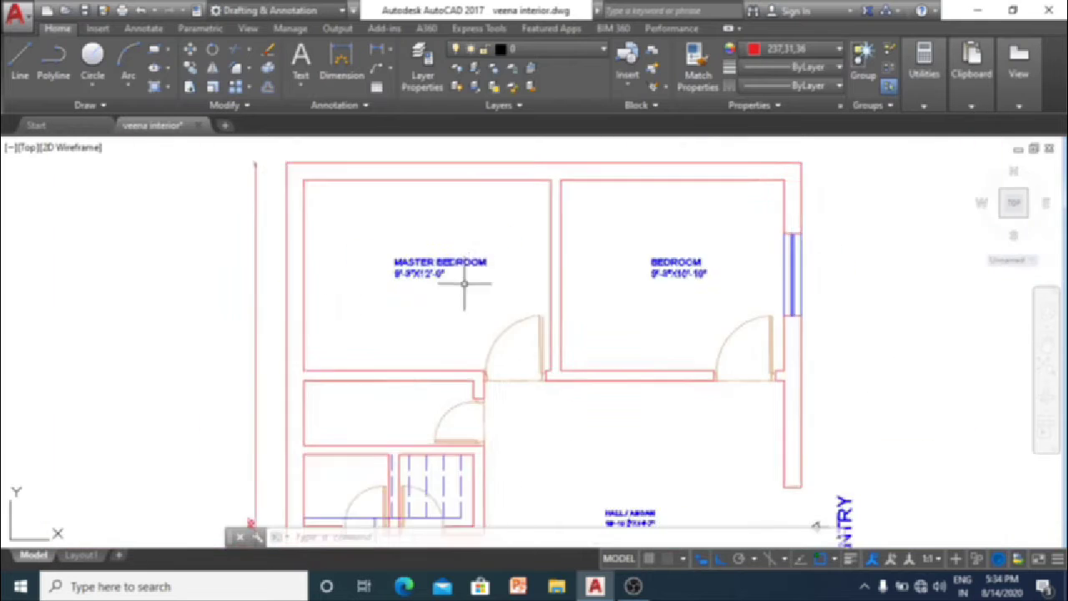
scroll(470, 281, "down", 1)
scroll(313, 251, "up", 2)
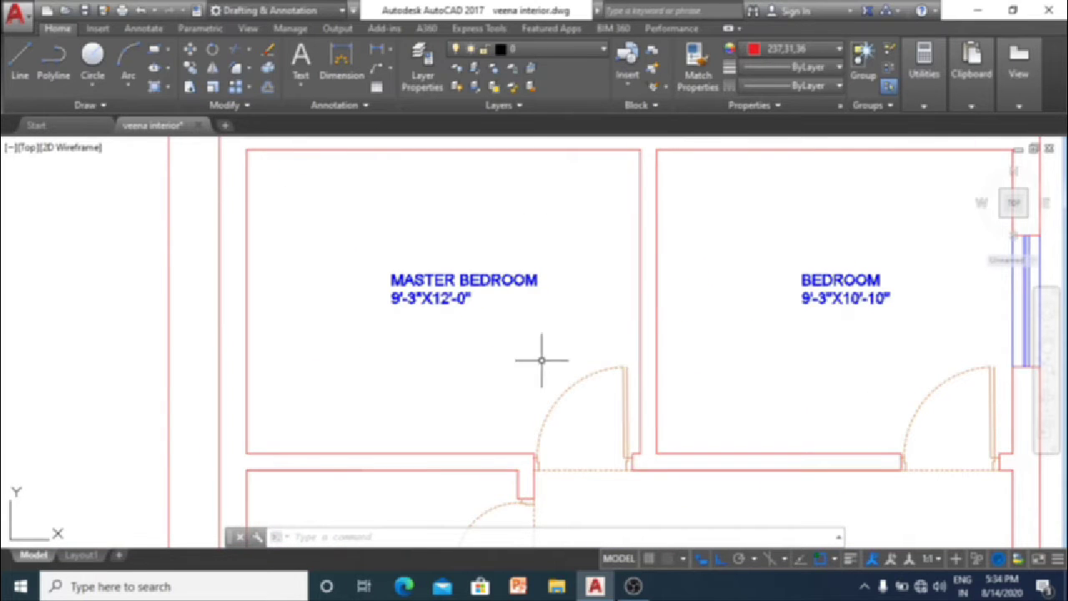
scroll(229, 325, "down", 2)
scroll(410, 358, "down", 2)
scroll(448, 306, "down", 2)
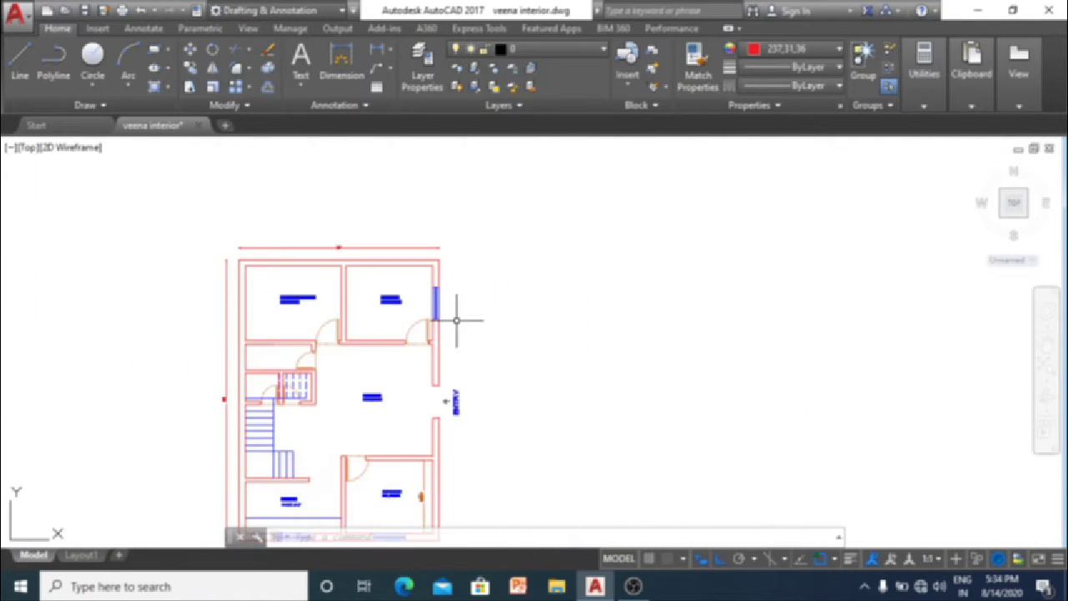
scroll(443, 317, "up", 1)
scroll(443, 316, "down", 1)
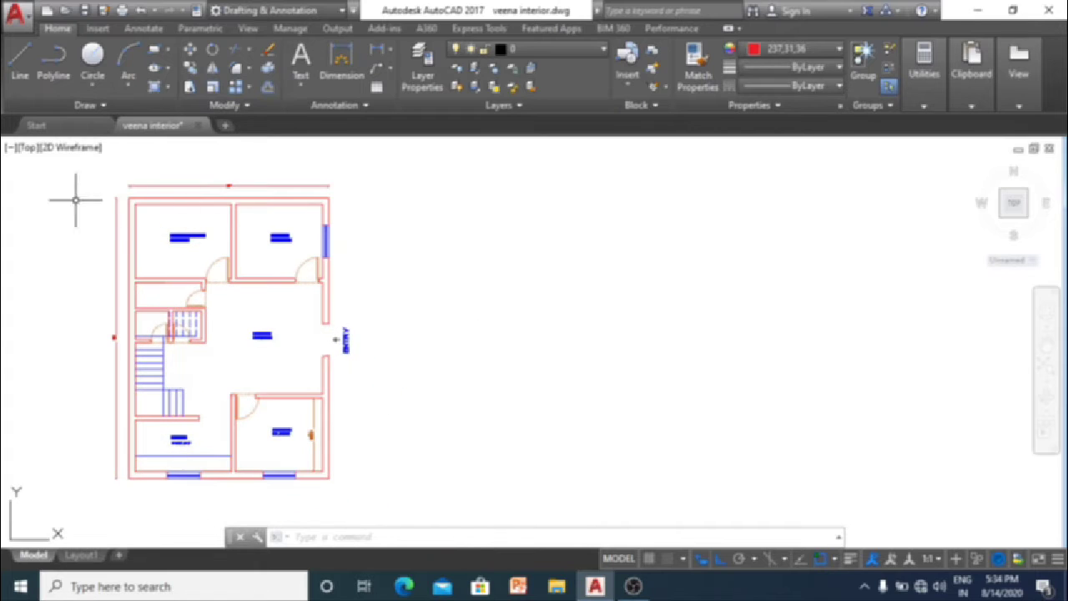
scroll(142, 227, "up", 2)
scroll(139, 222, "up", 5)
scroll(138, 223, "down", 4)
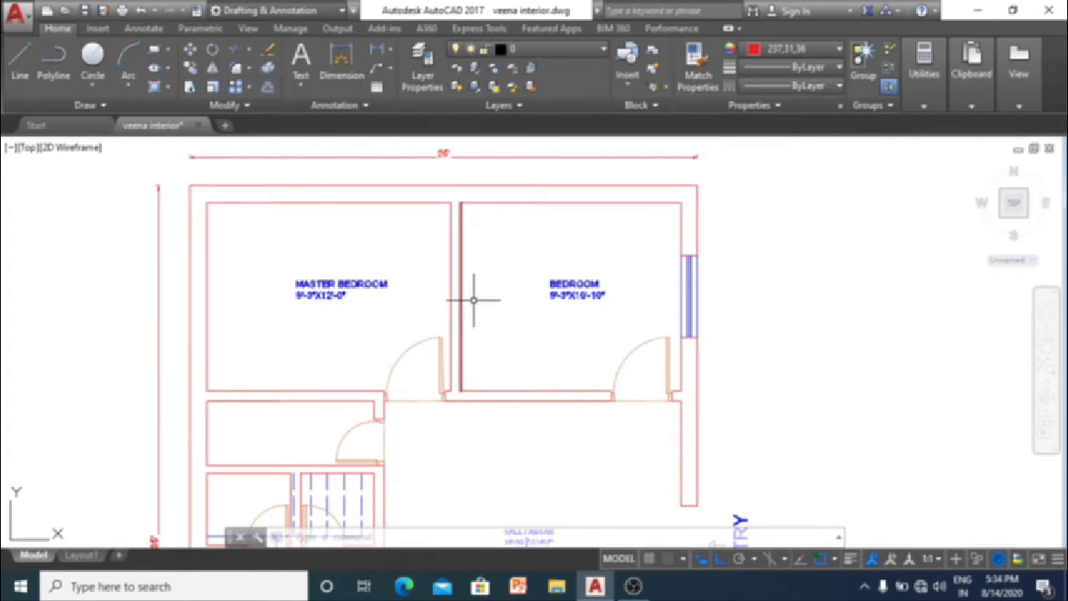
scroll(383, 290, "down", 4)
scroll(489, 281, "down", 2)
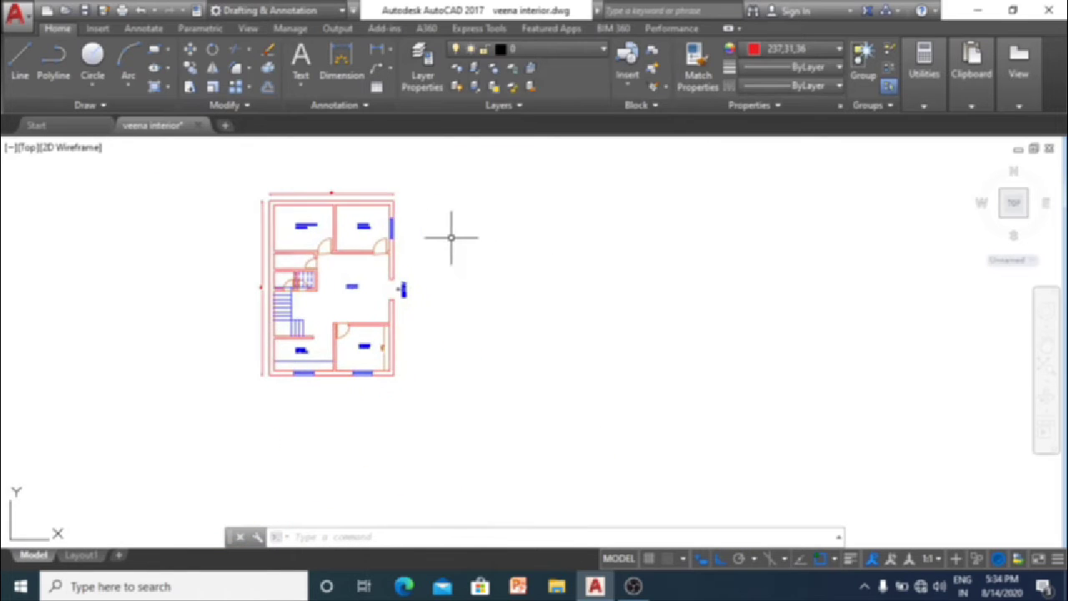
scroll(395, 243, "up", 2)
middle_click_drag(532, 276, 517, 274)
key("Escape")
key("Escape")
key("Escape")
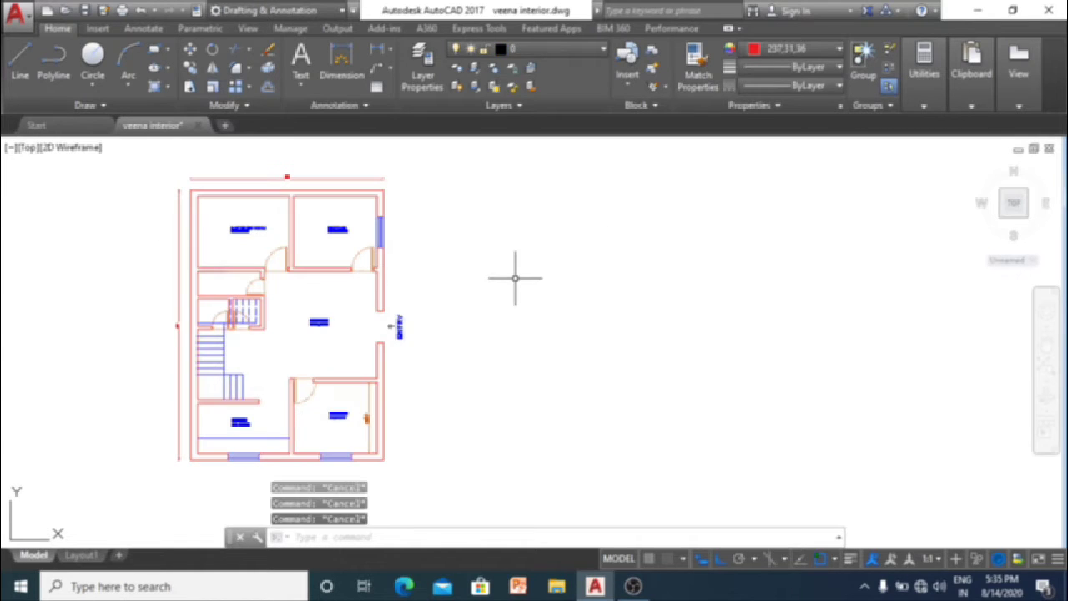
Step: Draw a closed rectangle with LINE, 6' wide by 6'6" long, beside the floor plan
key("Return")
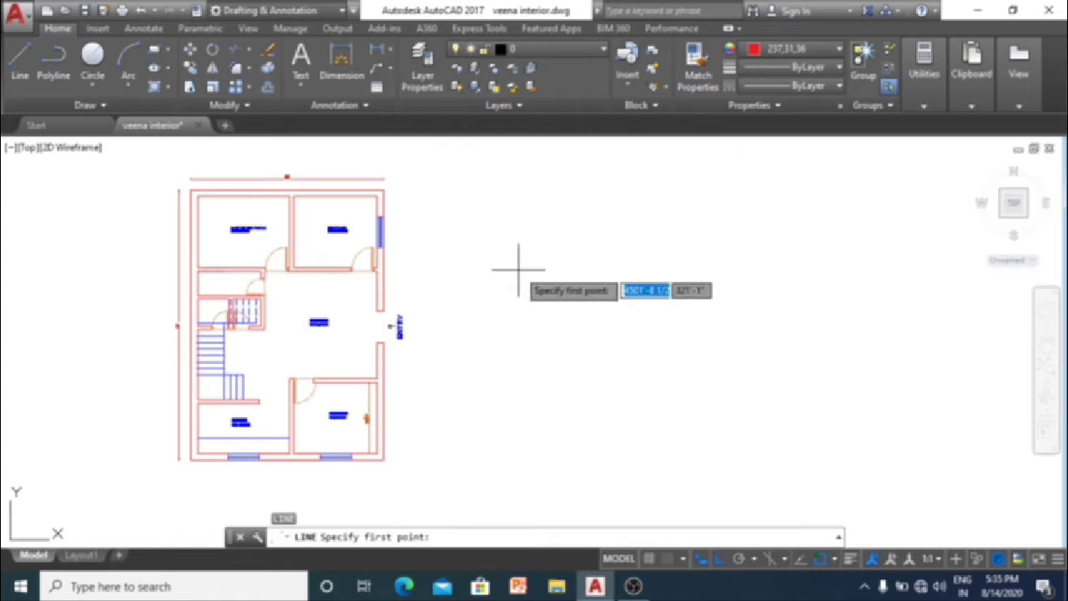
left_click(524, 218)
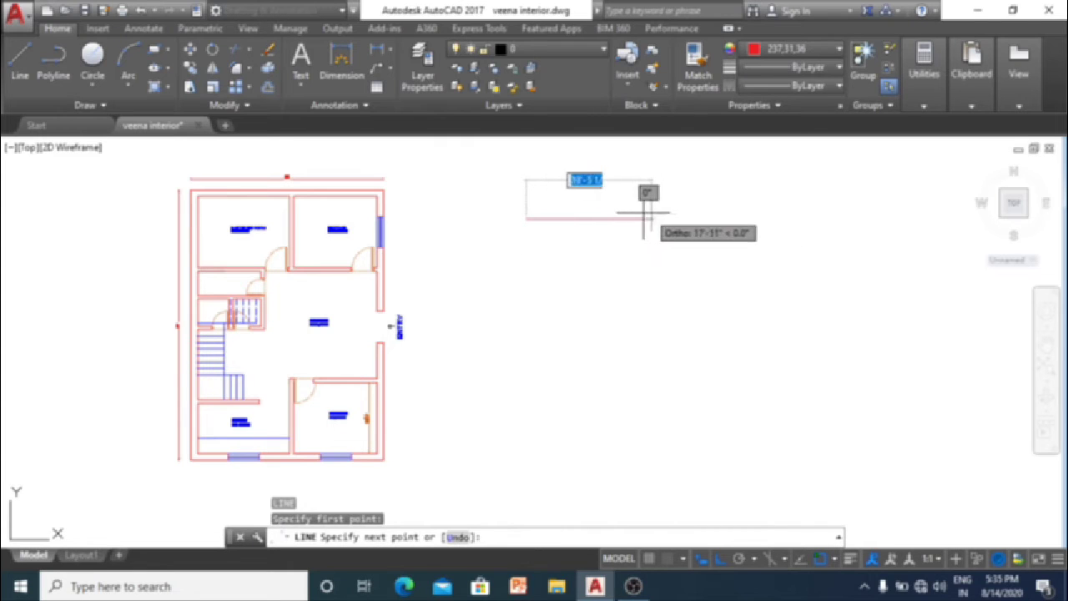
type("6")
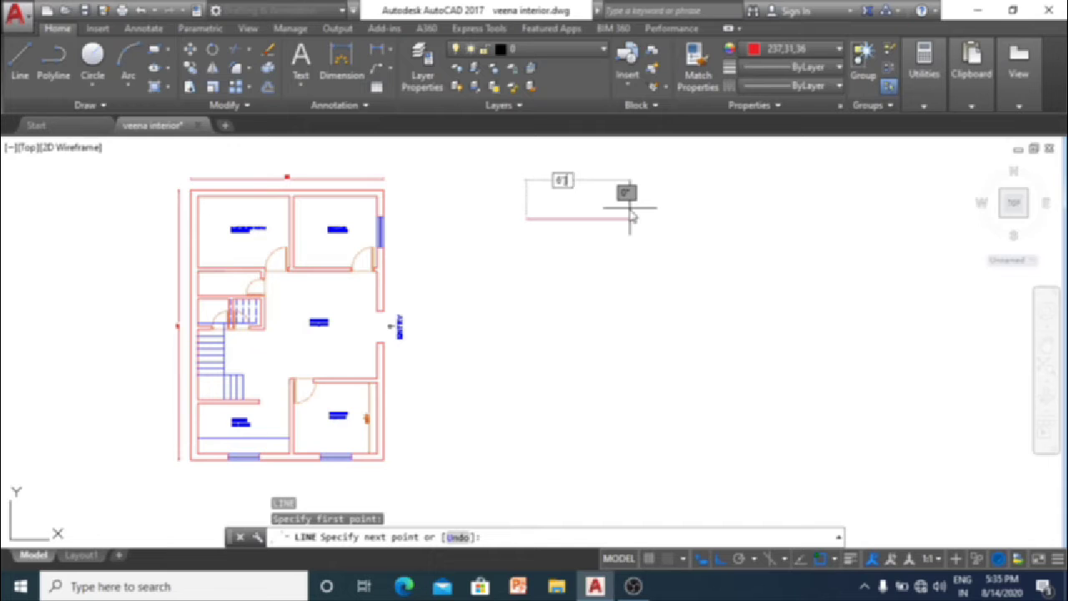
key("Return")
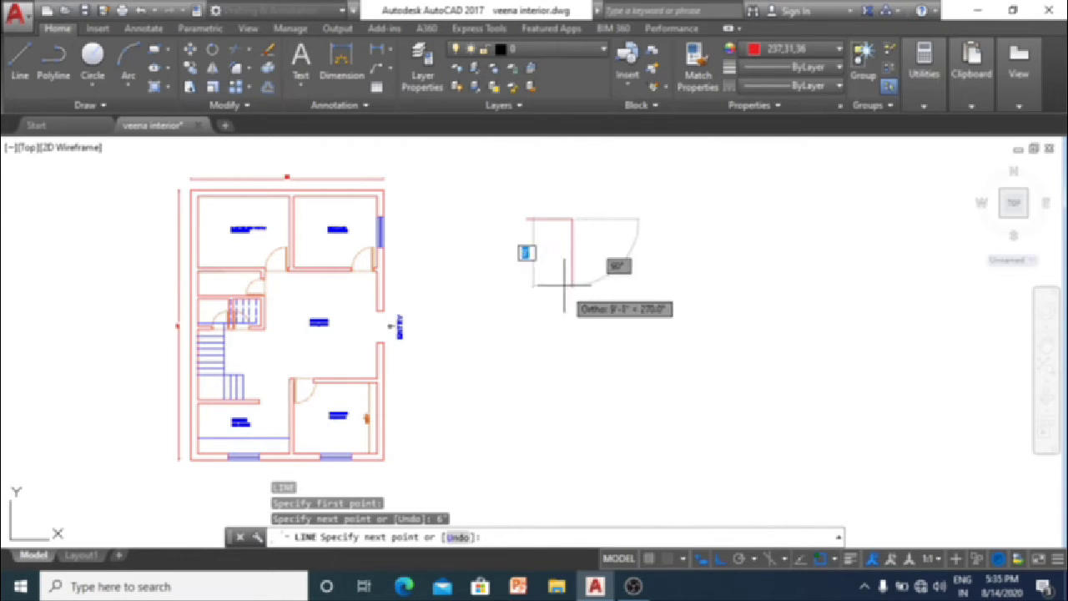
type("6'6\"")
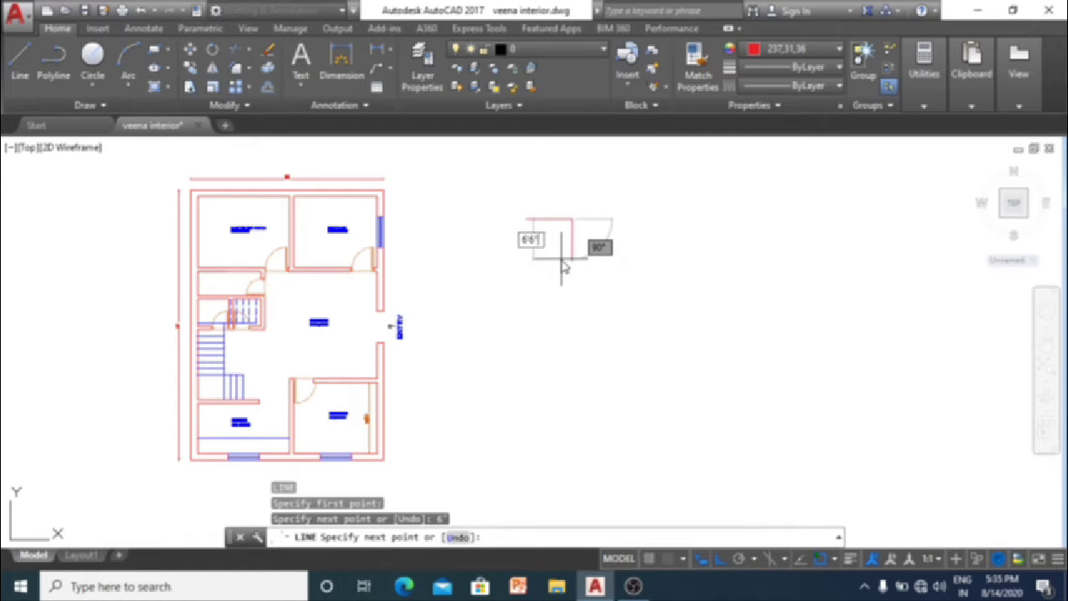
key("Return")
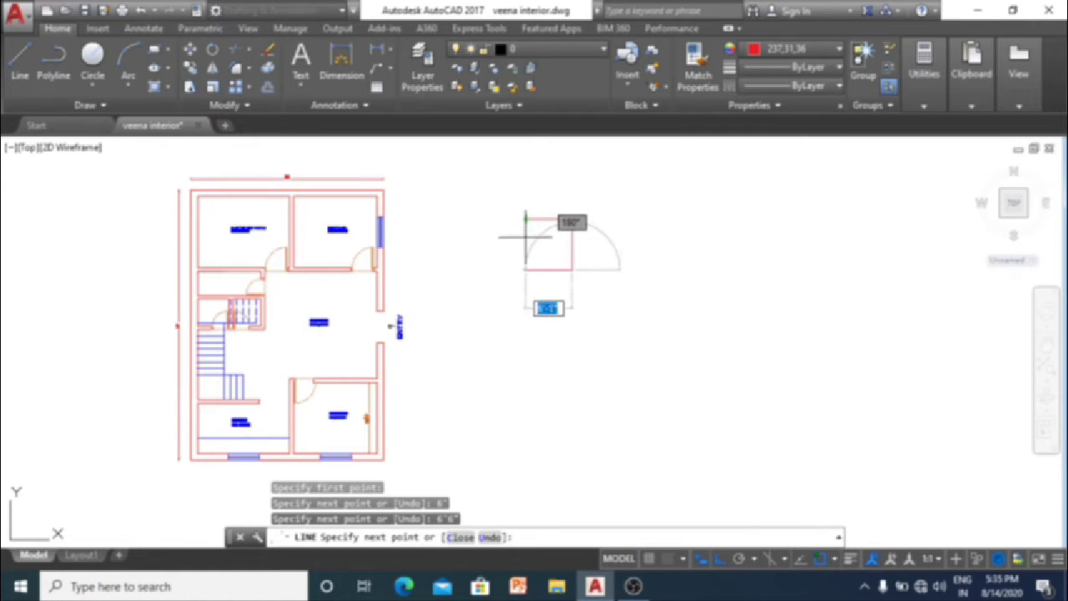
left_click(526, 229)
left_click(525, 219)
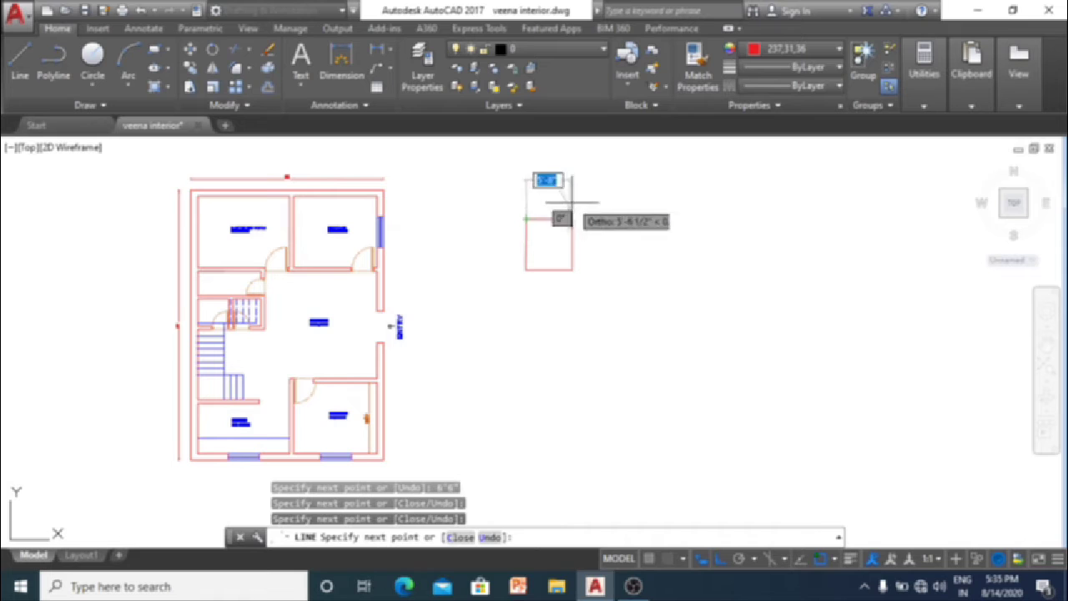
key("Escape")
scroll(533, 221, "up", 4)
scroll(672, 298, "down", 4)
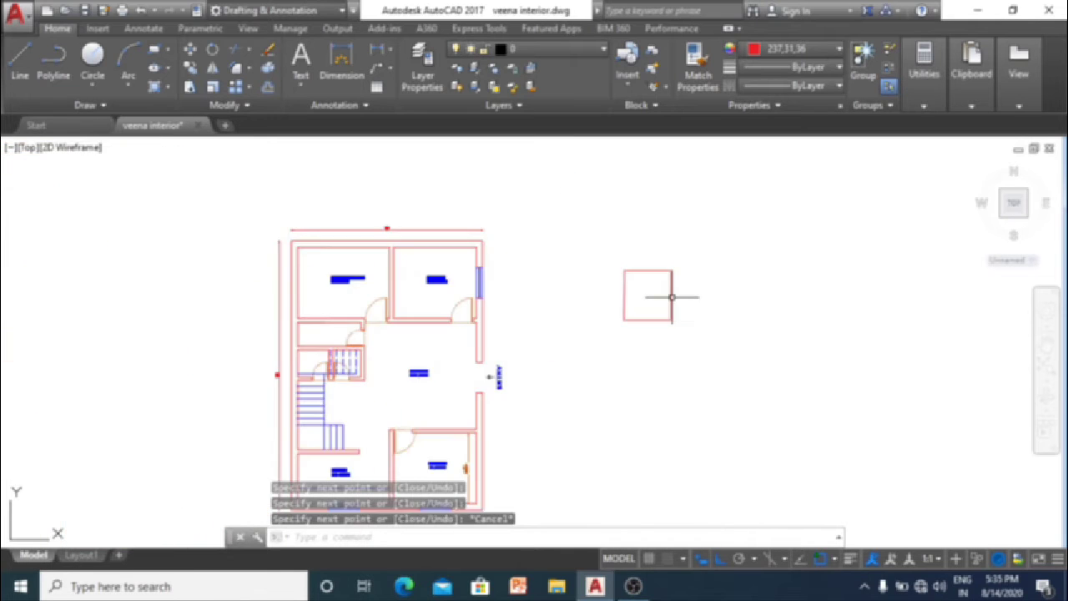
scroll(611, 301, "up", 2)
key("Escape")
key("Escape")
key("Escape")
middle_click_drag(635, 294, 643, 251)
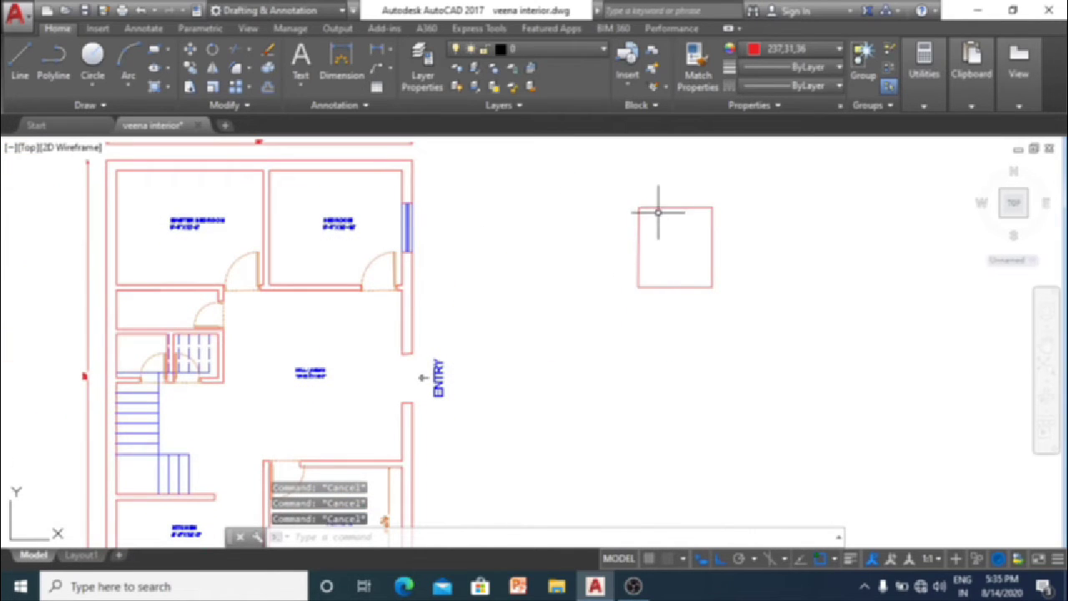
Step: Offset the bed outline's top edge inward to create the first headboard line
scroll(665, 214, "up", 2)
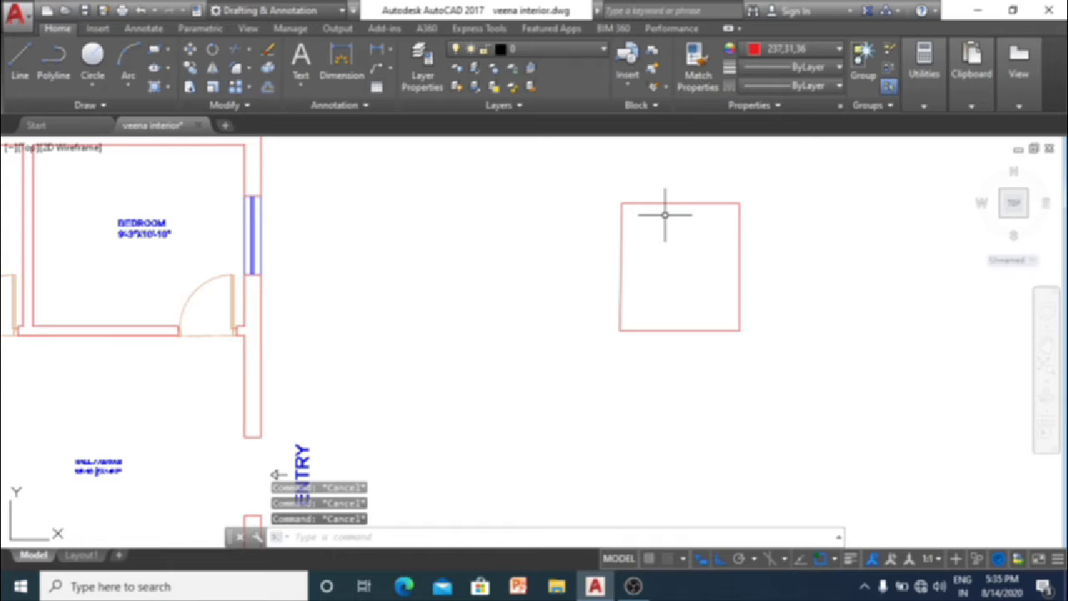
scroll(665, 214, "up", 2)
scroll(663, 214, "up", 2)
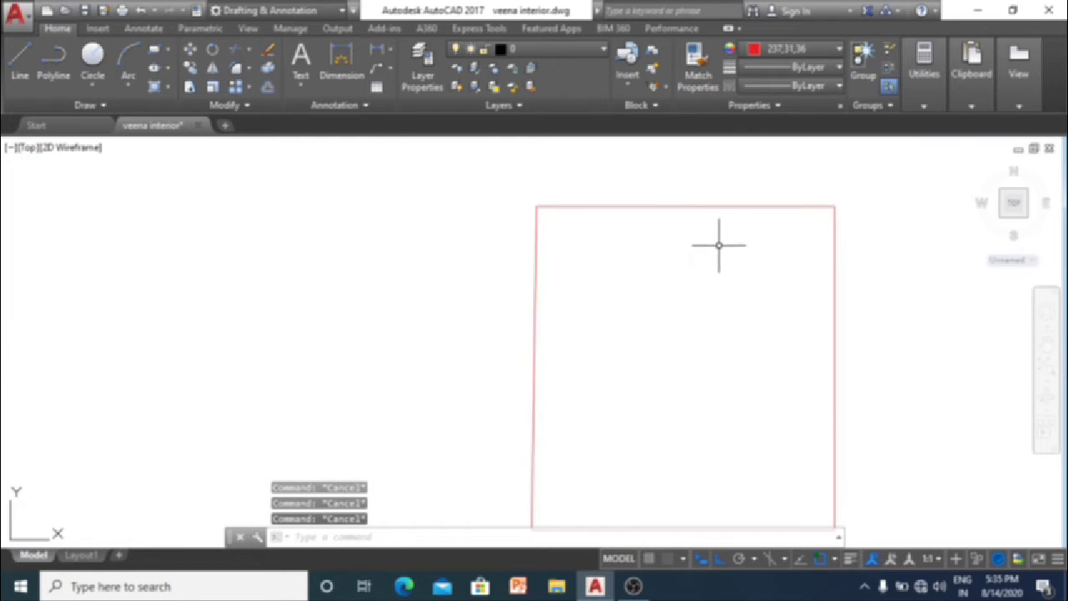
middle_click_drag(718, 243, 680, 235)
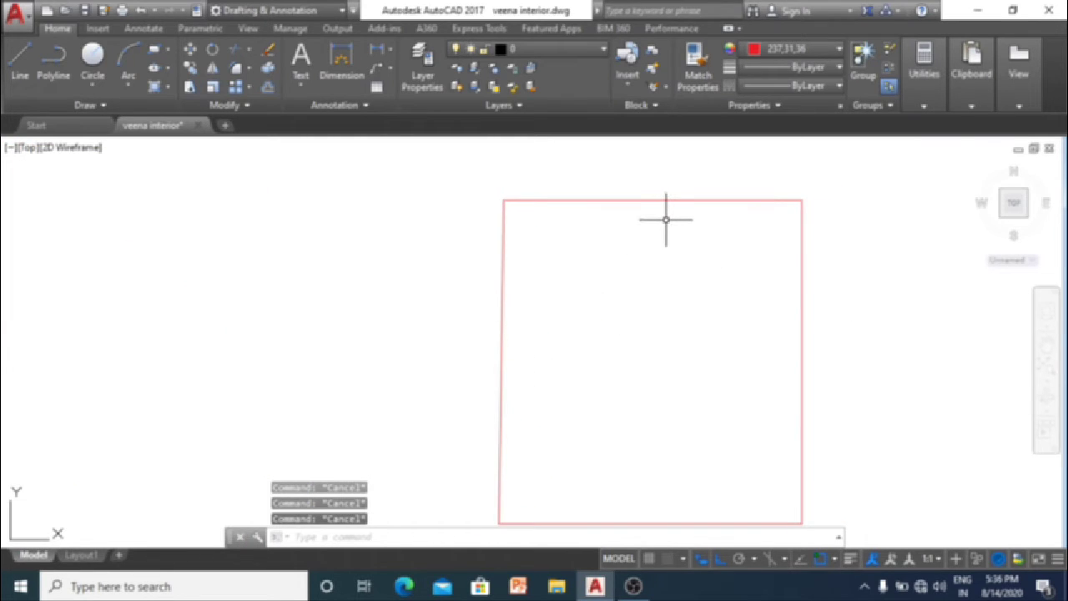
type("o")
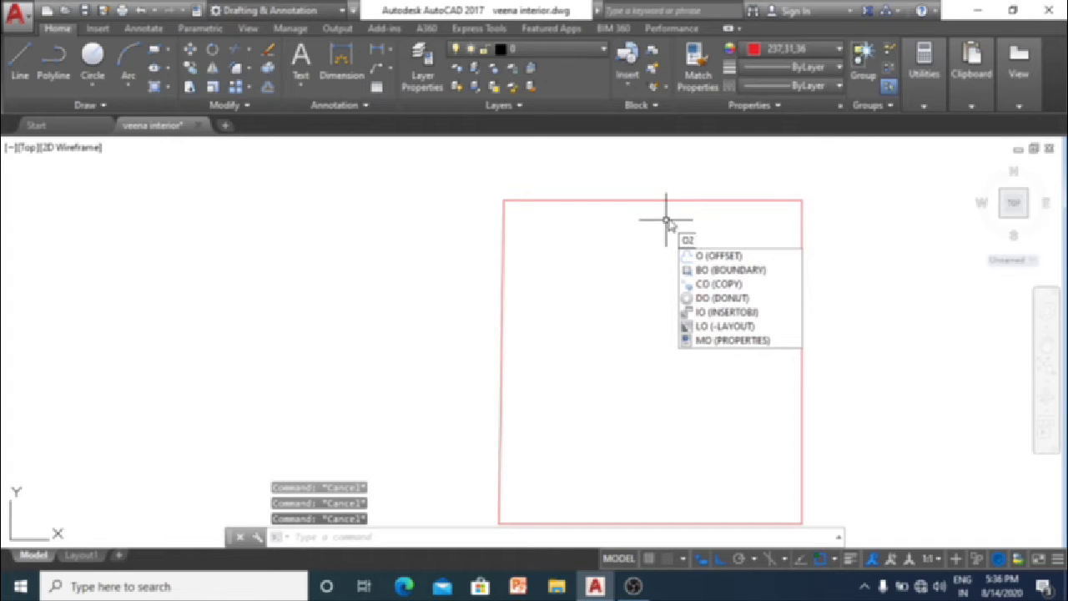
key("Return")
type("2")
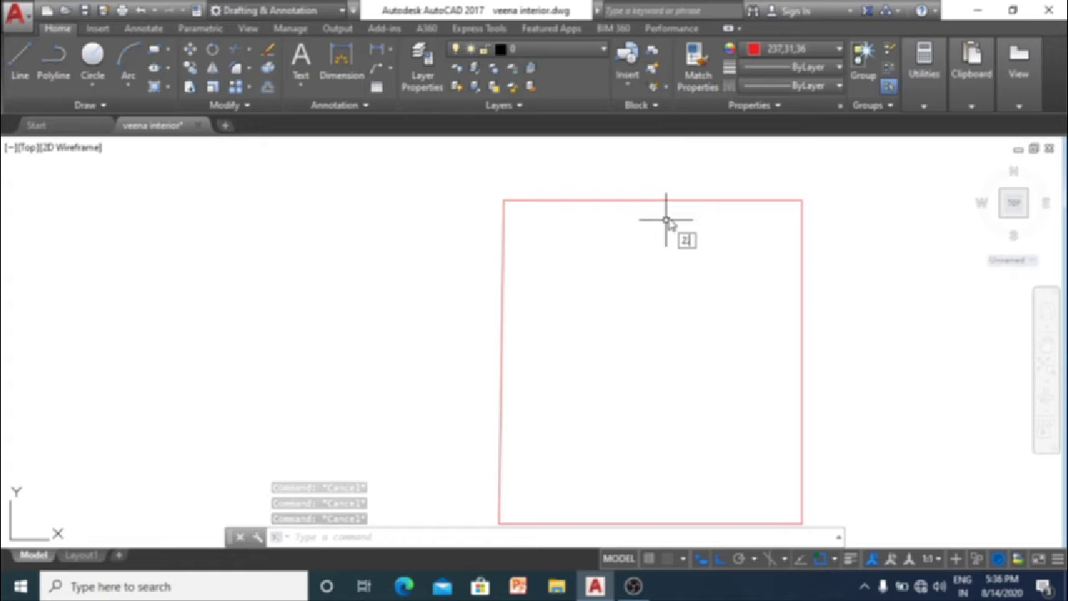
type(".5")
key("Return")
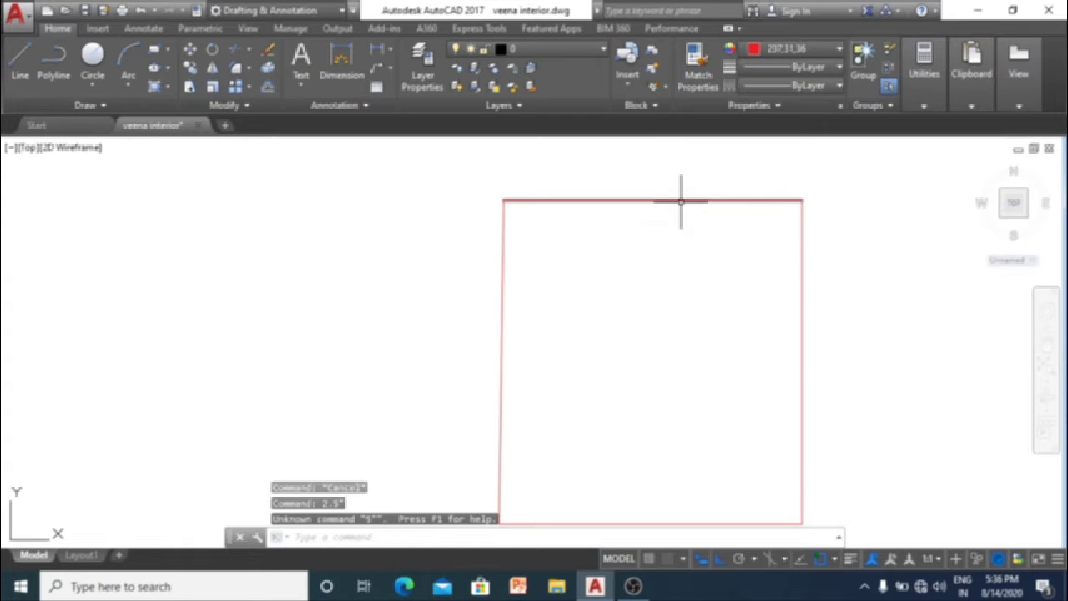
key("Escape")
key("Return")
type("2.5\"")
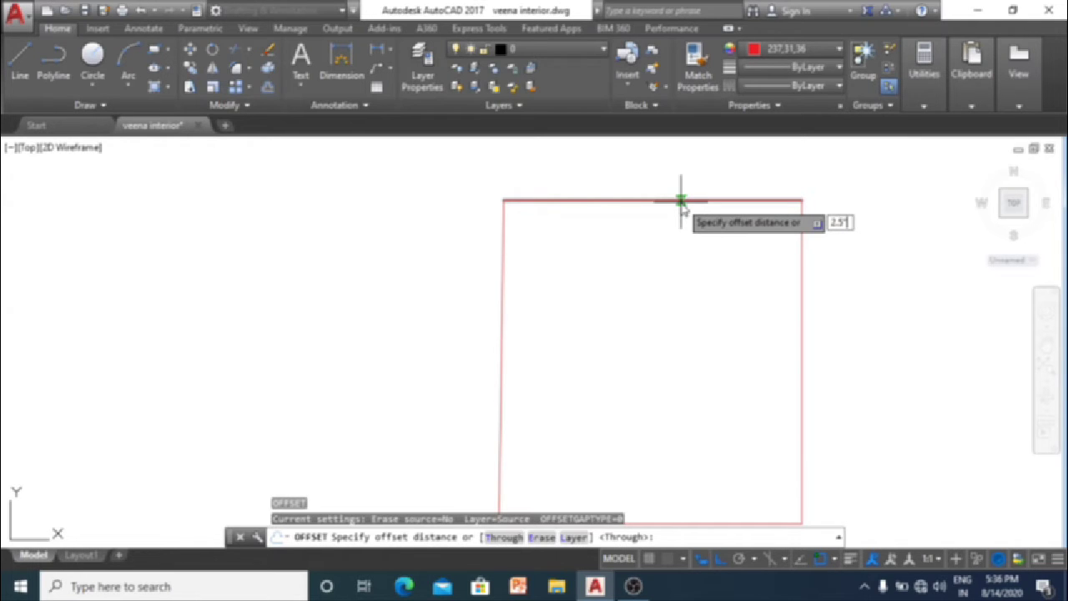
key("Return")
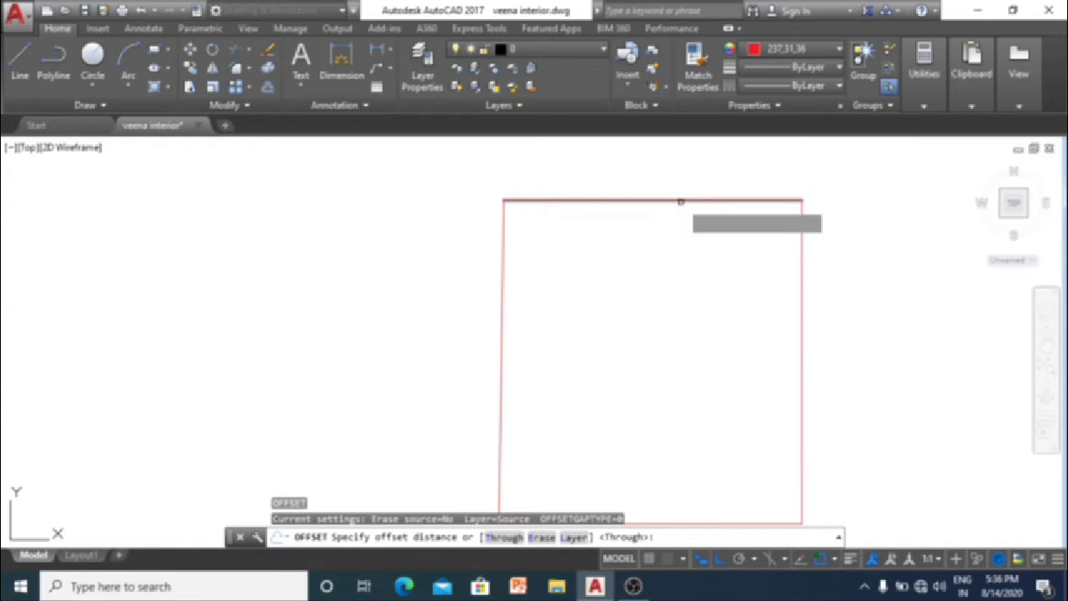
left_click(680, 201)
left_click(684, 282)
scroll(685, 282, "down", 1)
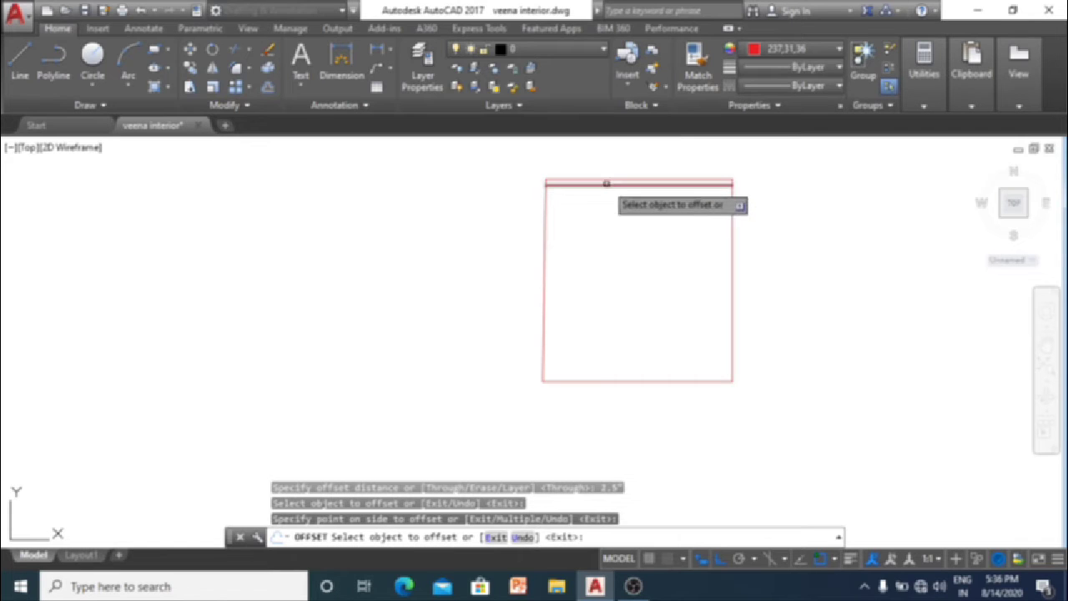
scroll(592, 177, "up", 1)
scroll(582, 255, "down", 1)
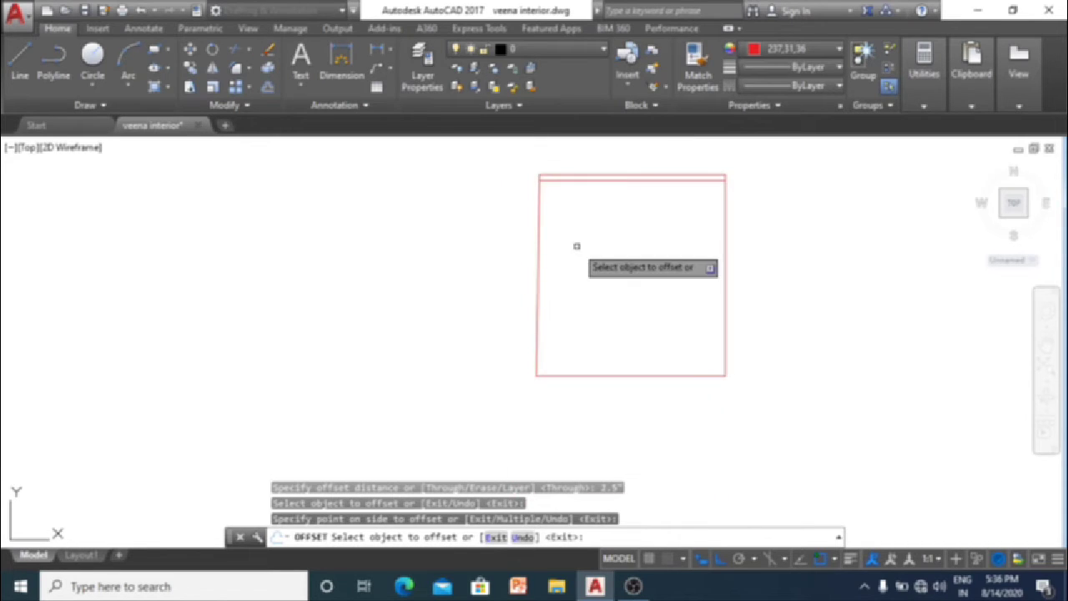
key("Escape")
key("Escape")
key("Escape")
Step: Offset the left and right edges of the bed outline 1.5 inward
scroll(582, 164, "up", 1)
scroll(581, 165, "up", 1)
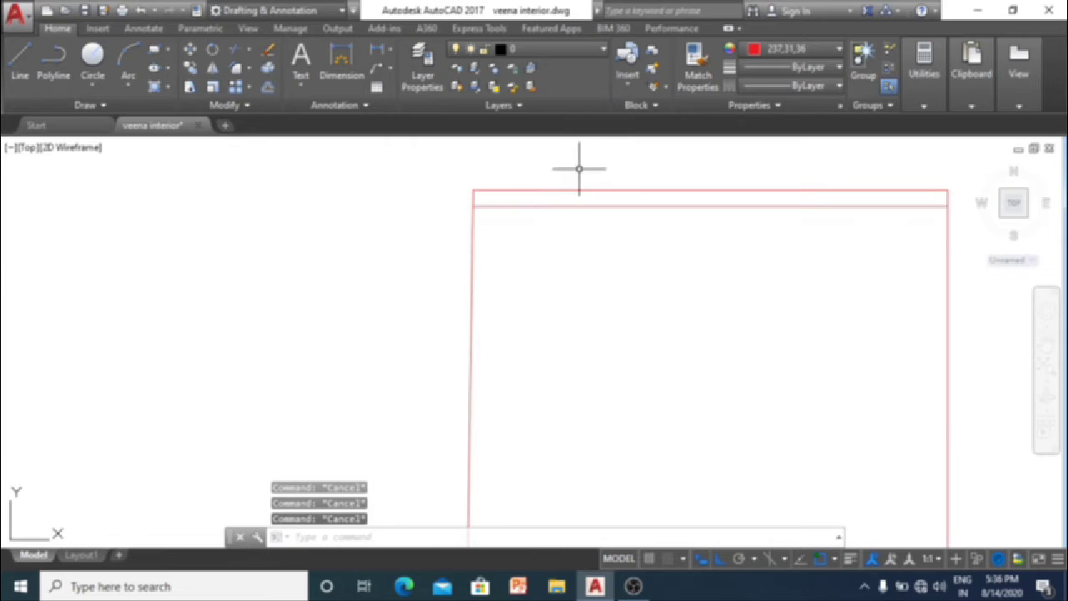
key("Return")
type("1.5")
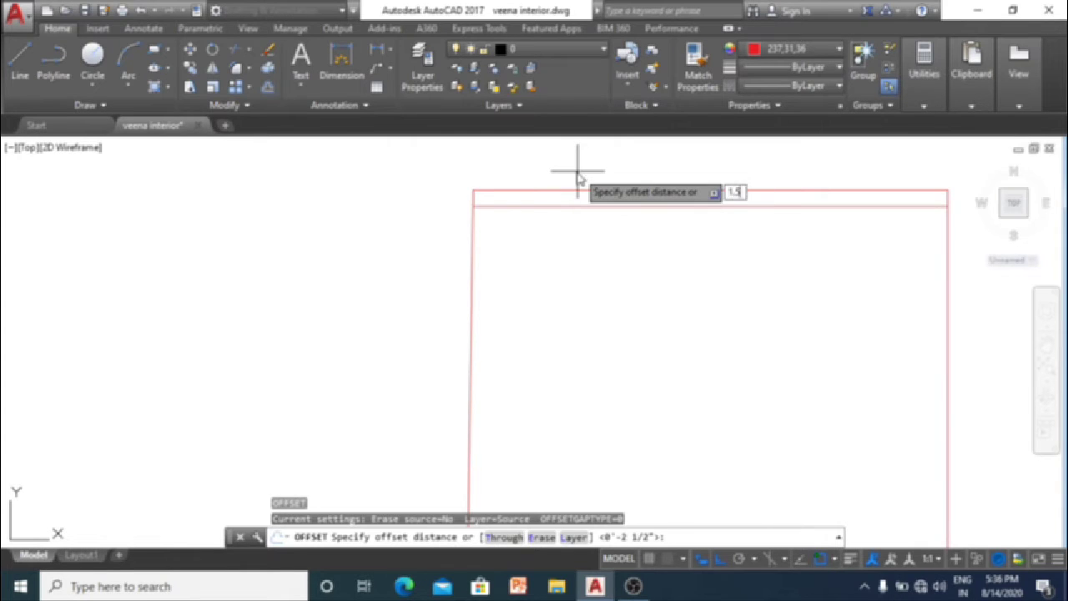
key("Return")
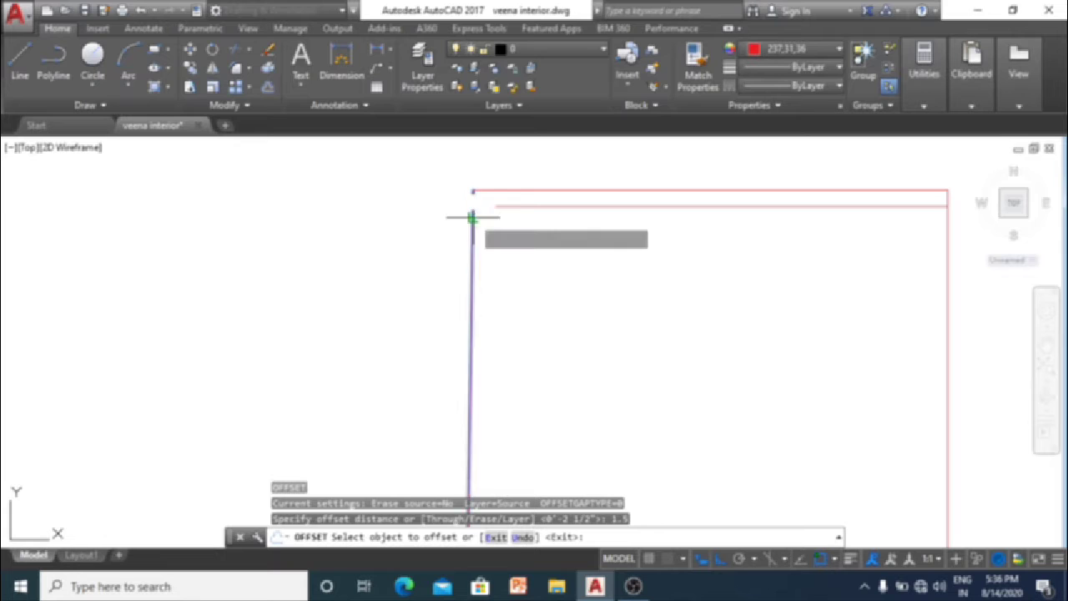
left_click(472, 222)
left_click(709, 242)
left_click(948, 237)
left_click(789, 236)
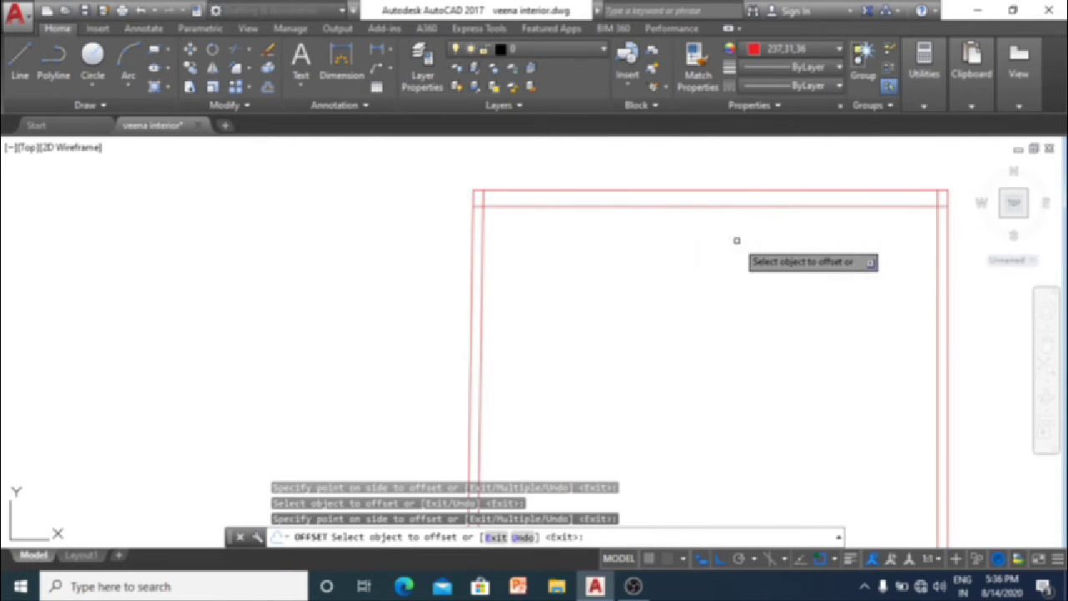
scroll(410, 214, "up", 2)
scroll(599, 170, "up", 2)
middle_click_drag(599, 170, 581, 257)
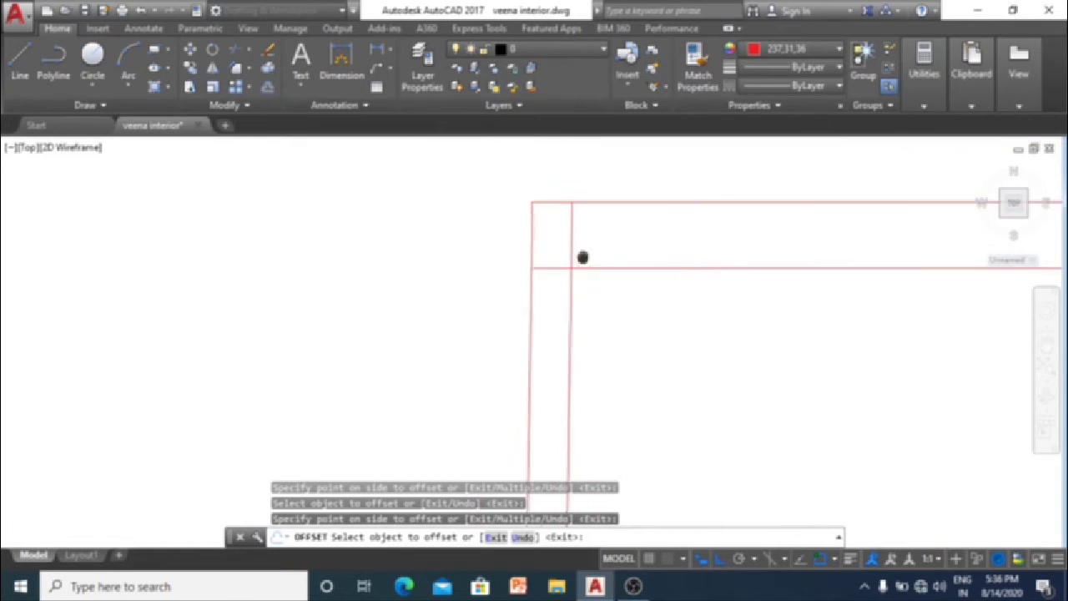
Step: Offset the inner top line a further 1 to complete the headboard strip
left_click(603, 267)
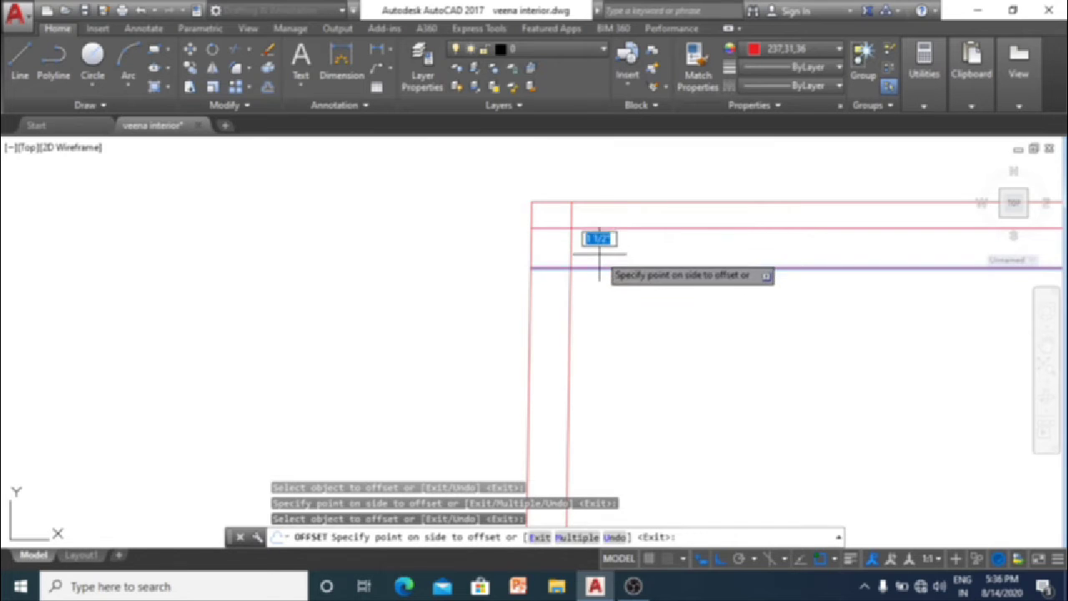
key("Escape")
key("Return")
type("1")
key("Return")
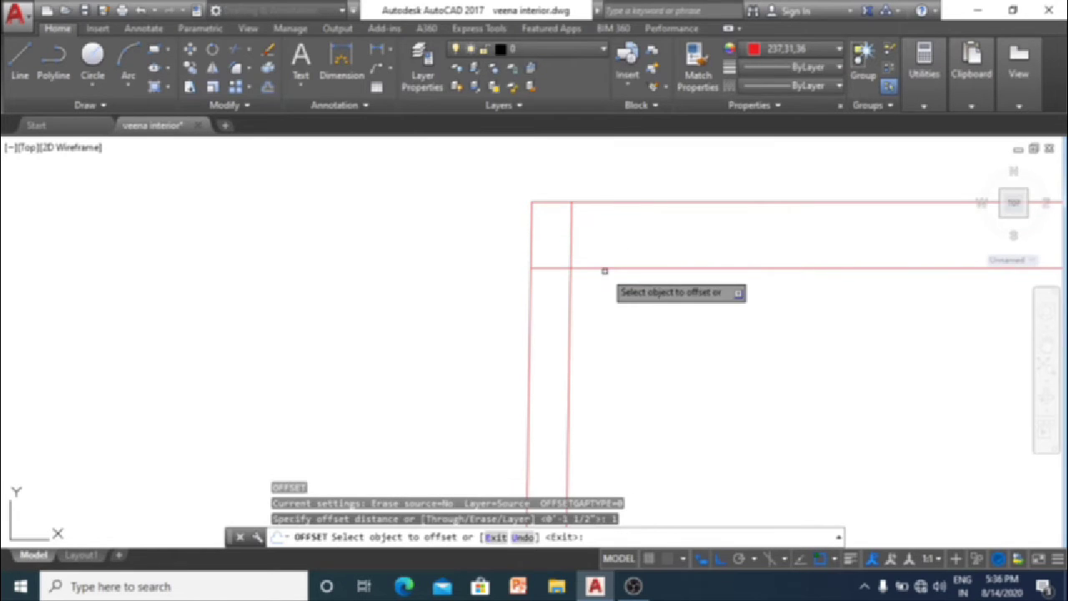
left_click(606, 268)
left_click(651, 248)
scroll(651, 248, "down", 1)
scroll(417, 267, "down", 1)
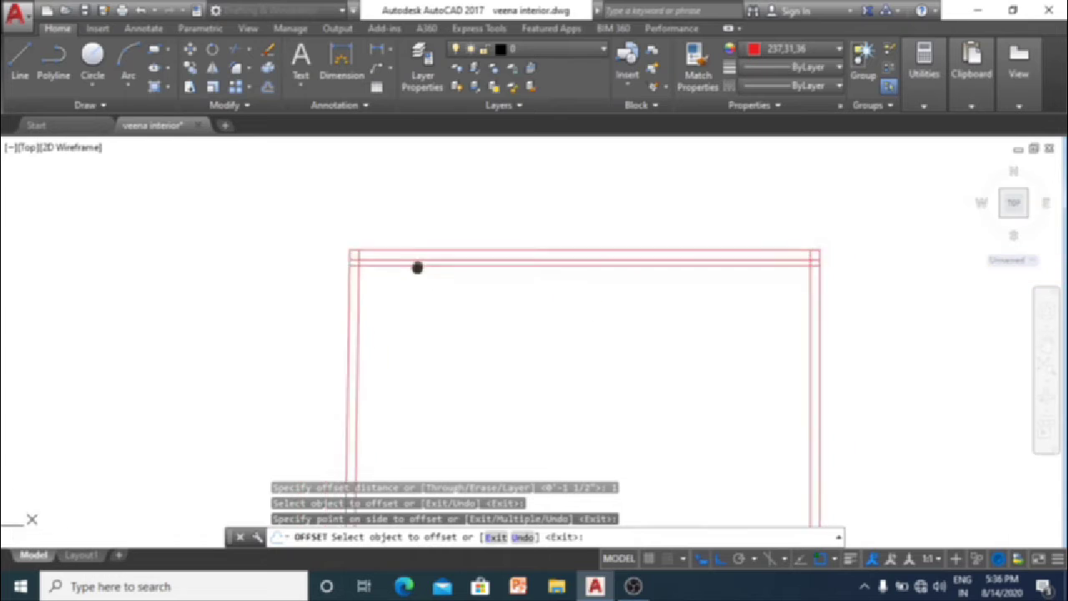
scroll(421, 258, "down", 1)
key("Escape")
scroll(262, 238, "up", 2)
key("Escape")
key("Escape")
scroll(262, 239, "up", 1)
Step: Trim the overlapping line ends at the headboard's left and right corners
scroll(281, 245, "up", 1)
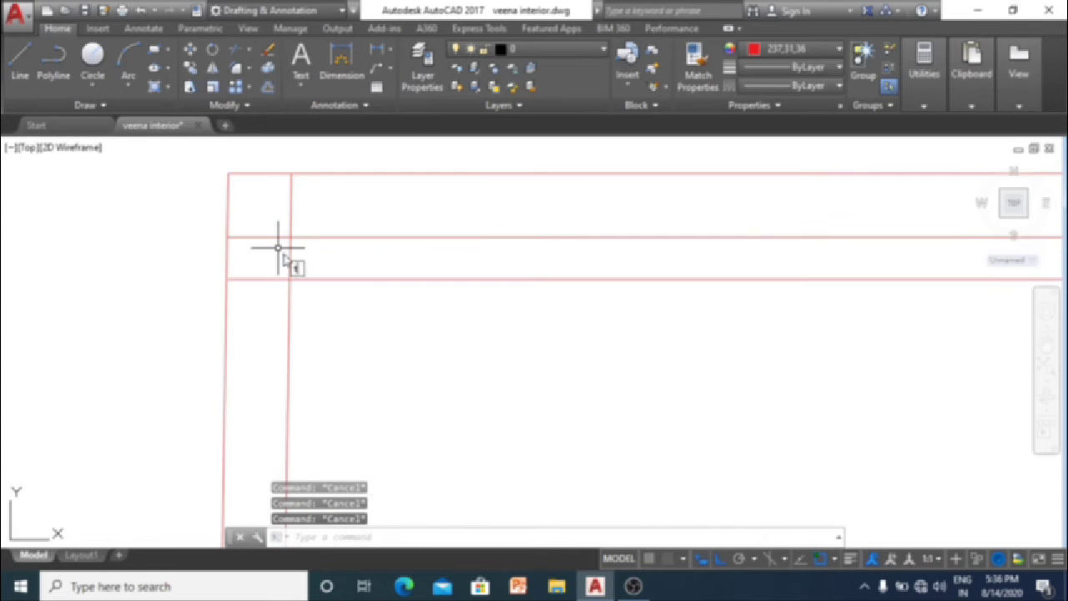
type("tr")
key("Return")
key("Return")
left_click(287, 291)
left_click(282, 289)
left_click(282, 289)
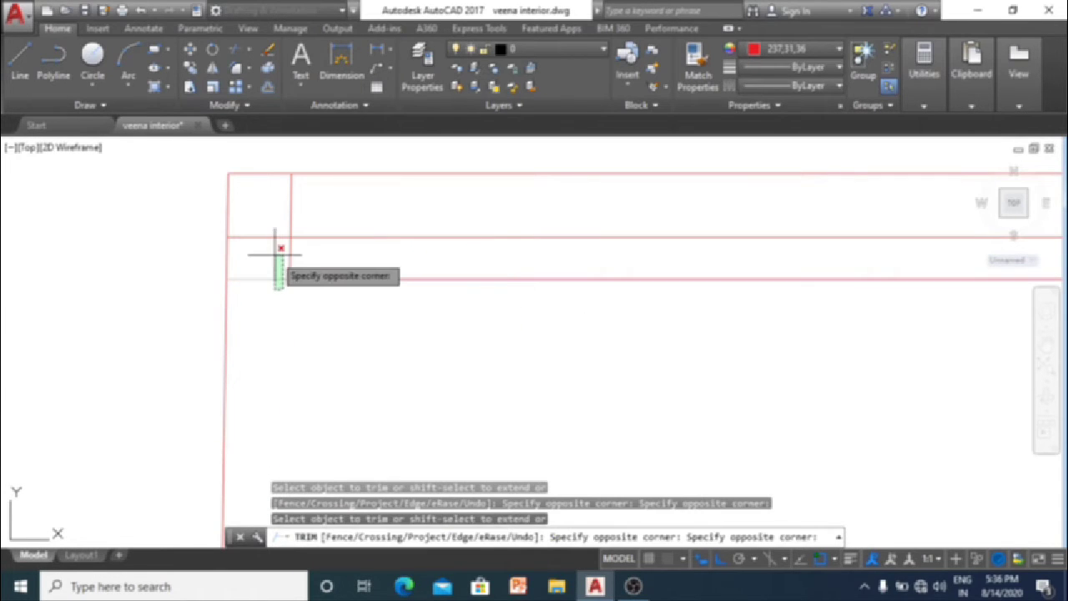
left_click(283, 249)
scroll(276, 276, "down", 2)
middle_click_drag(630, 311, 441, 313)
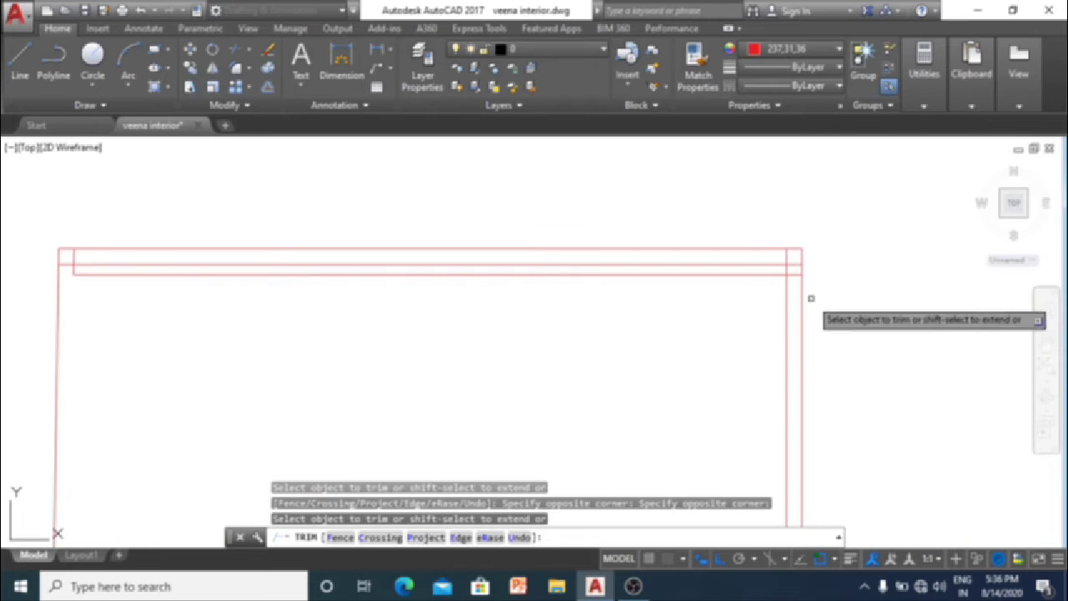
left_click(794, 284)
left_click(800, 272)
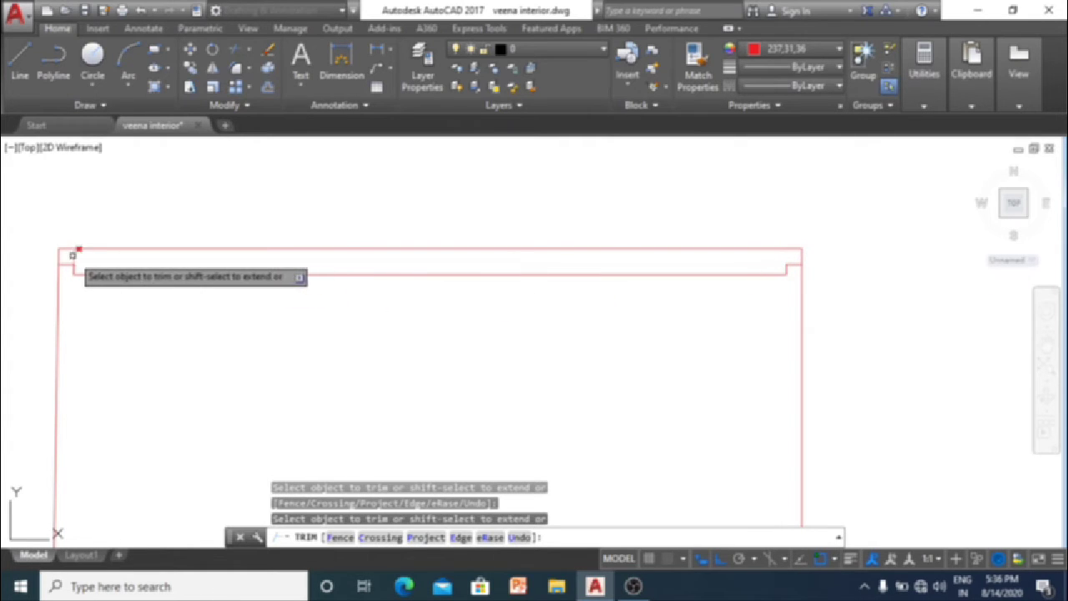
key("Escape")
Step: Extend the short top-left headboard line to meet the outline
type("ex")
key("Return")
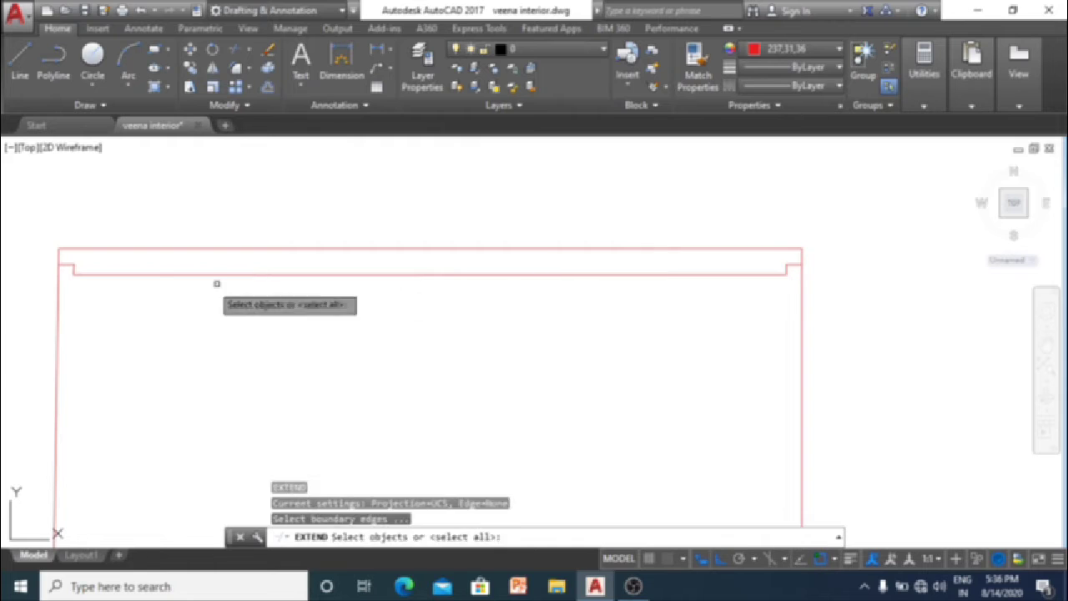
key("Return")
left_click(66, 266)
key("Escape")
Step: Join the vertical and horizontal inner headboard lines at the left corner with FILLET
middle_click_drag(469, 285, 658, 262)
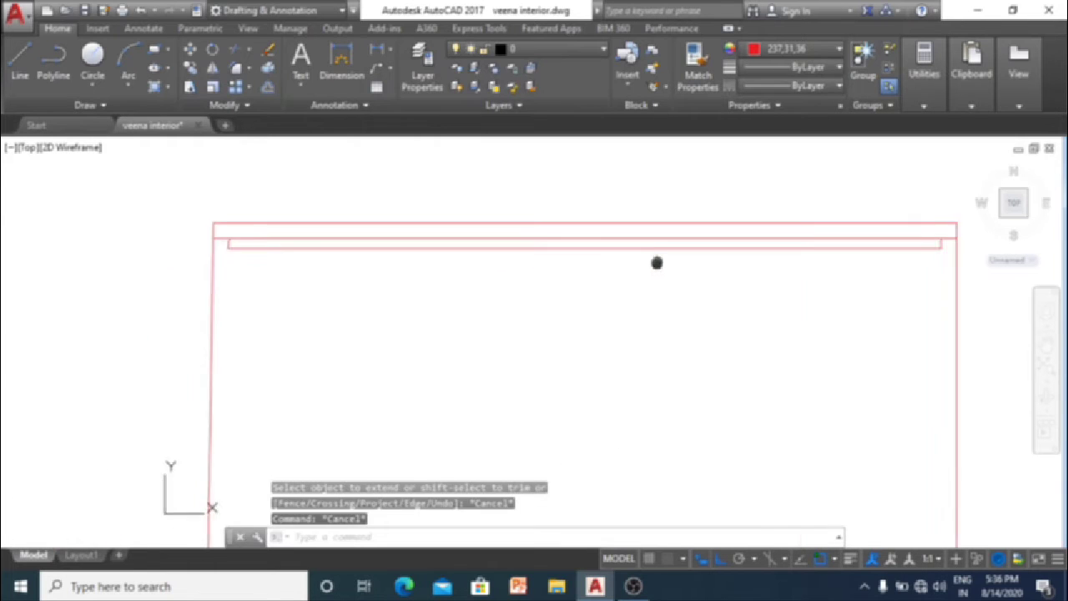
scroll(501, 250, "down", 2)
scroll(381, 241, "up", 2)
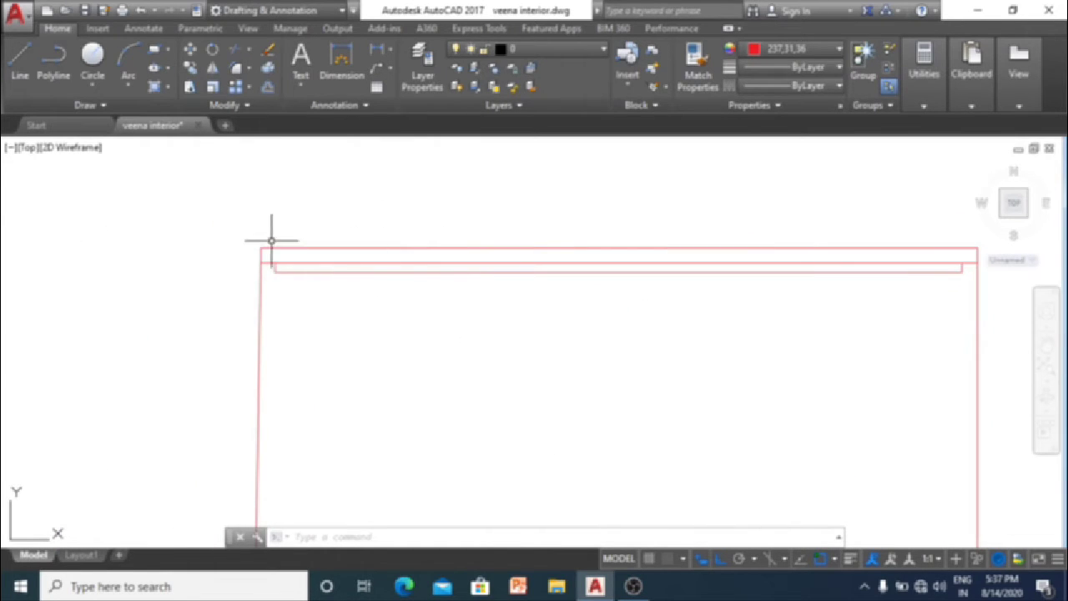
key("Escape")
key("Escape")
scroll(309, 296, "up", 2)
key("Escape")
scroll(262, 281, "up", 2)
scroll(265, 293, "up", 1)
middle_click_drag(265, 293, 259, 271)
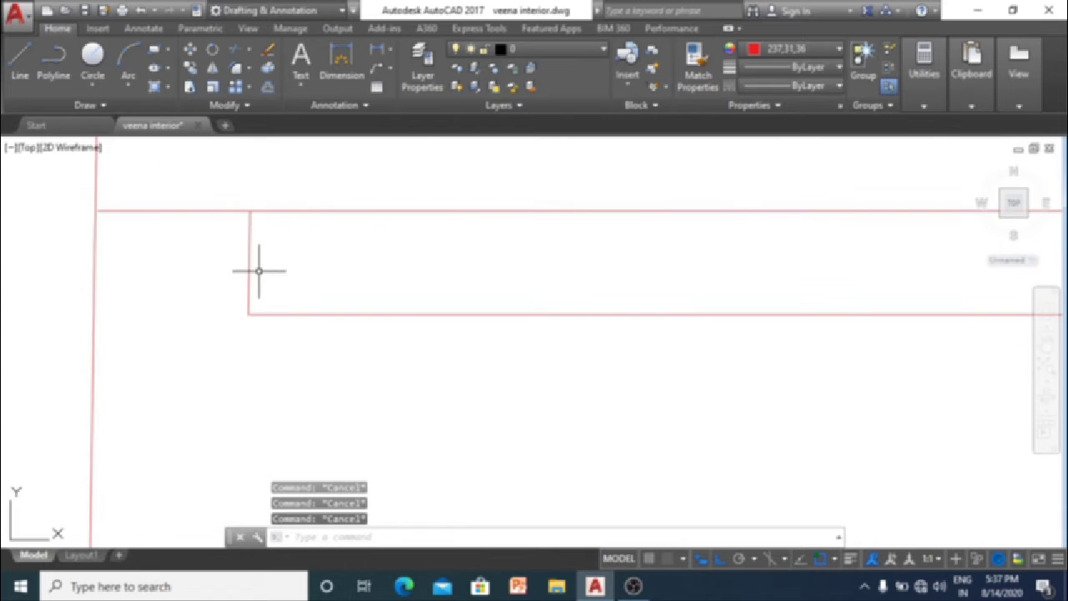
type("f")
key("Return")
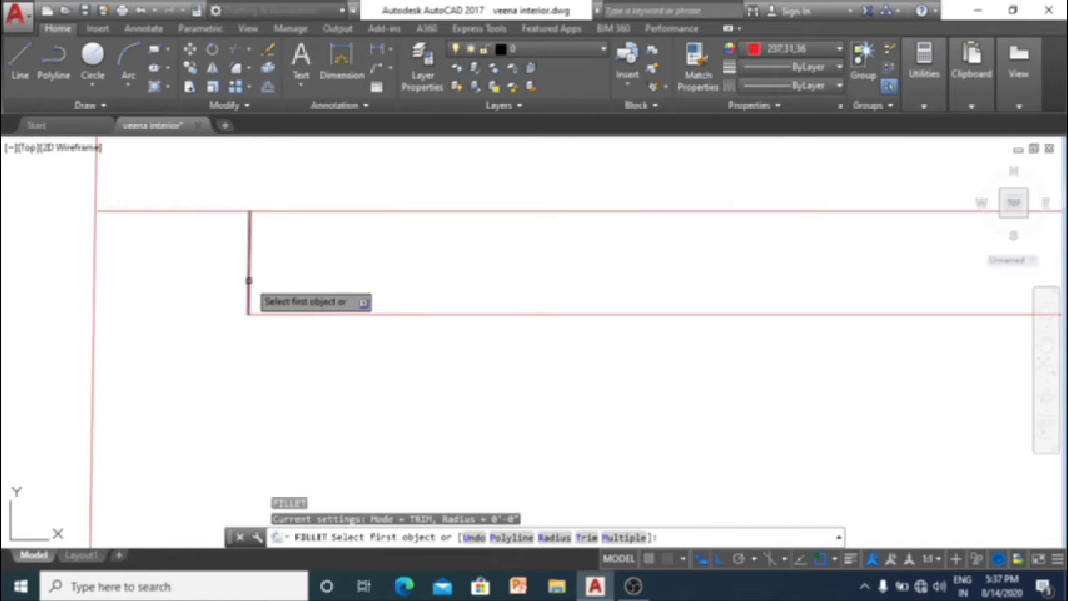
left_click(251, 281)
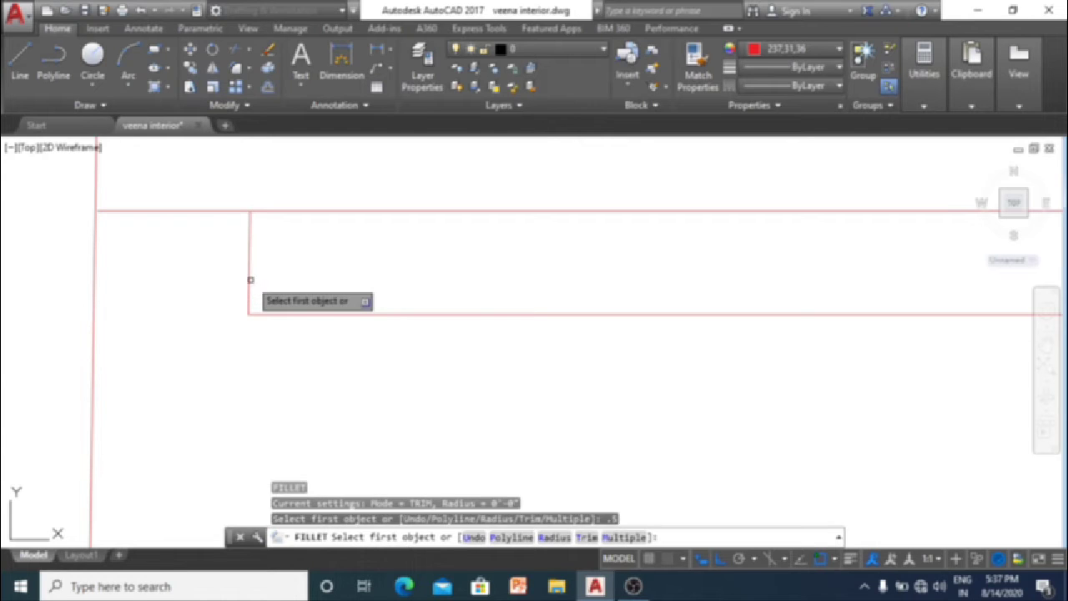
left_click(249, 284)
left_click(272, 314)
key("Escape")
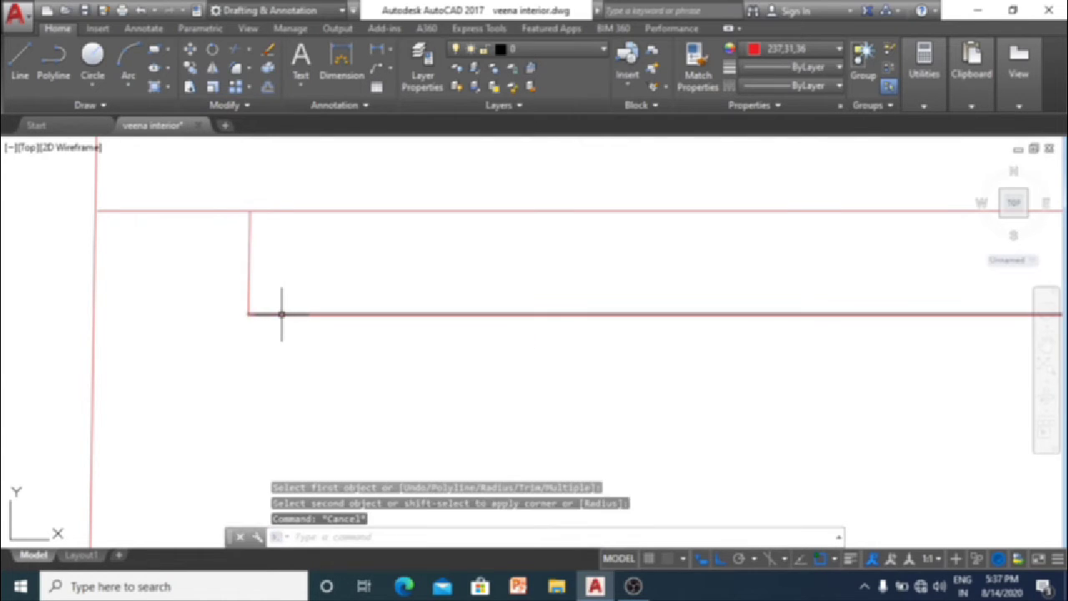
key("Escape")
Step: Set the fillet radius to 0.5 and round the inner headboard corner
key("Return")
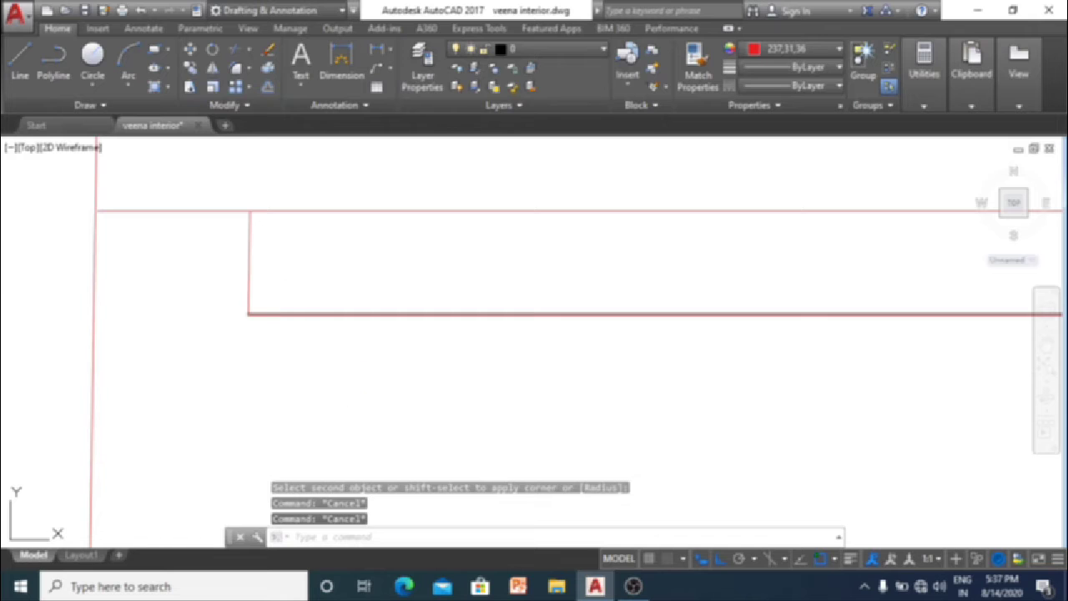
type("r")
key("Return")
type("1")
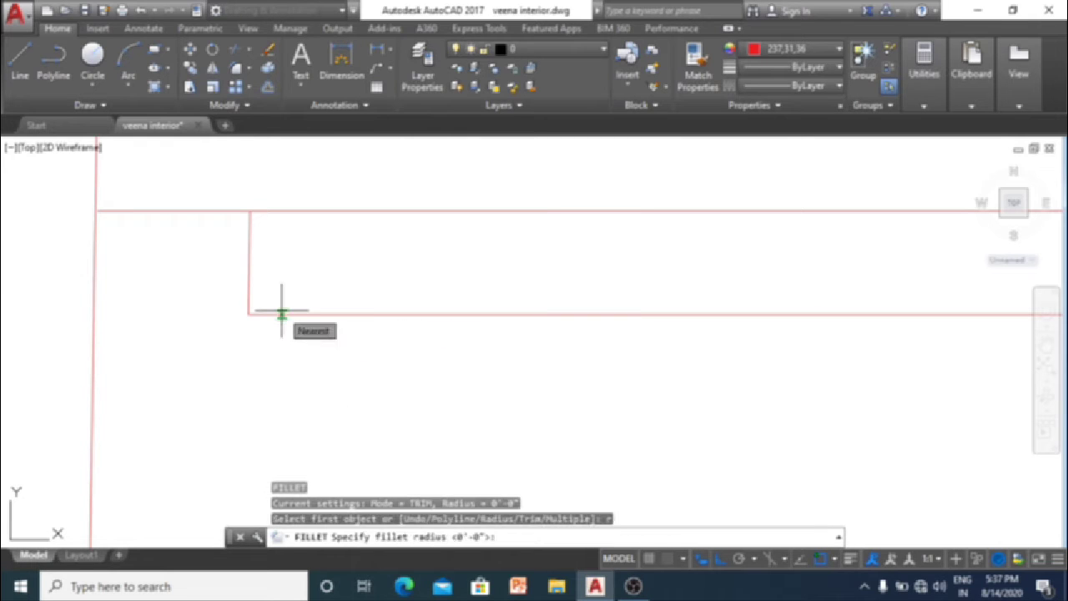
key("Return")
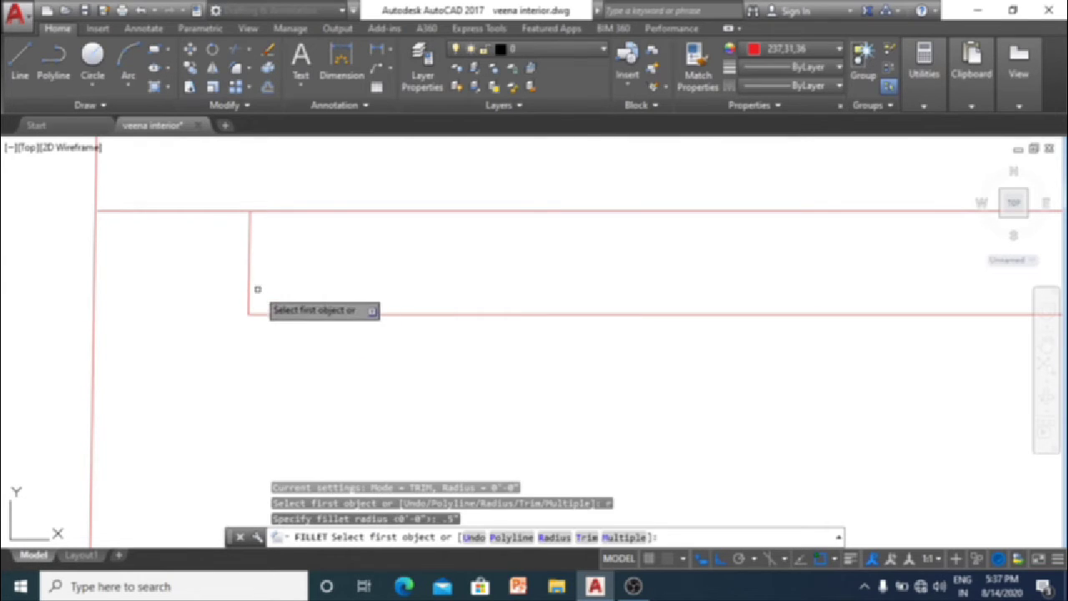
left_click(249, 304)
left_click(274, 313)
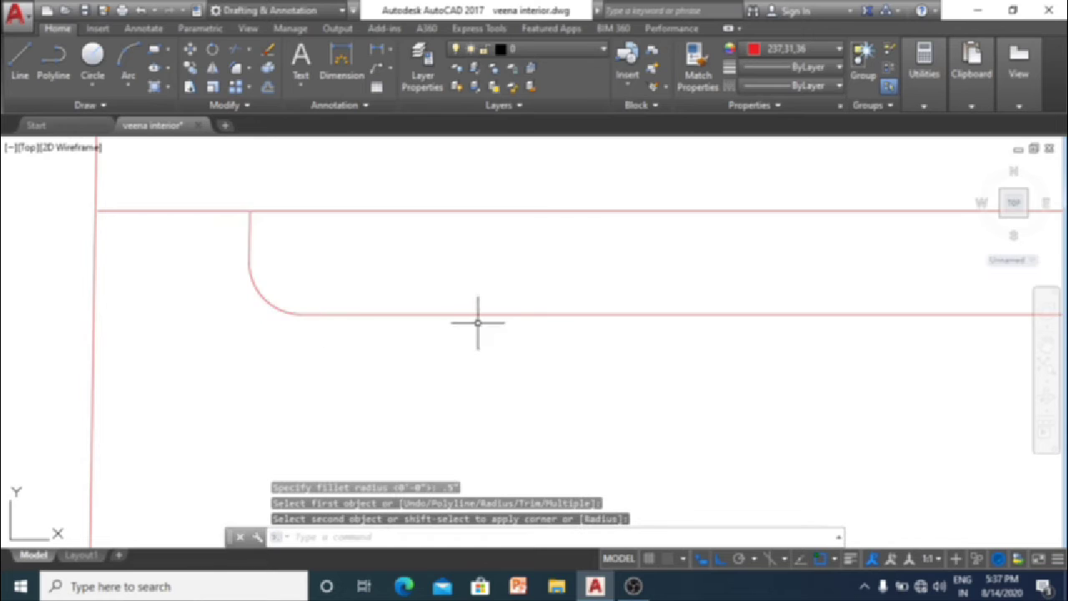
scroll(476, 317, "down", 2)
scroll(320, 322, "down", 3)
scroll(507, 334, "down", 2)
scroll(568, 322, "up", 3)
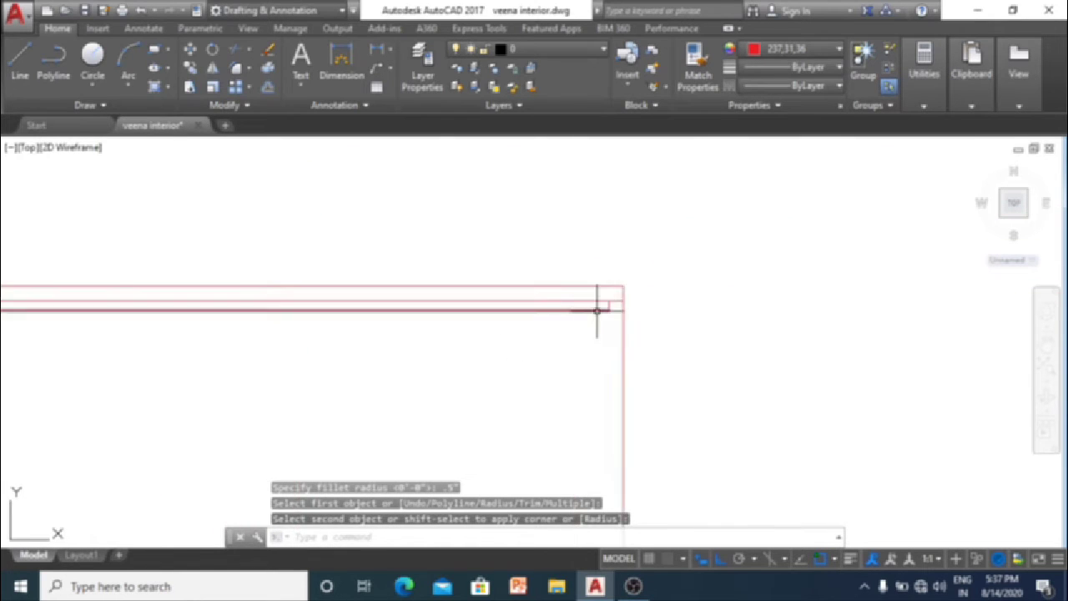
scroll(598, 310, "up", 3)
key("Return")
left_click(599, 304)
key("Escape")
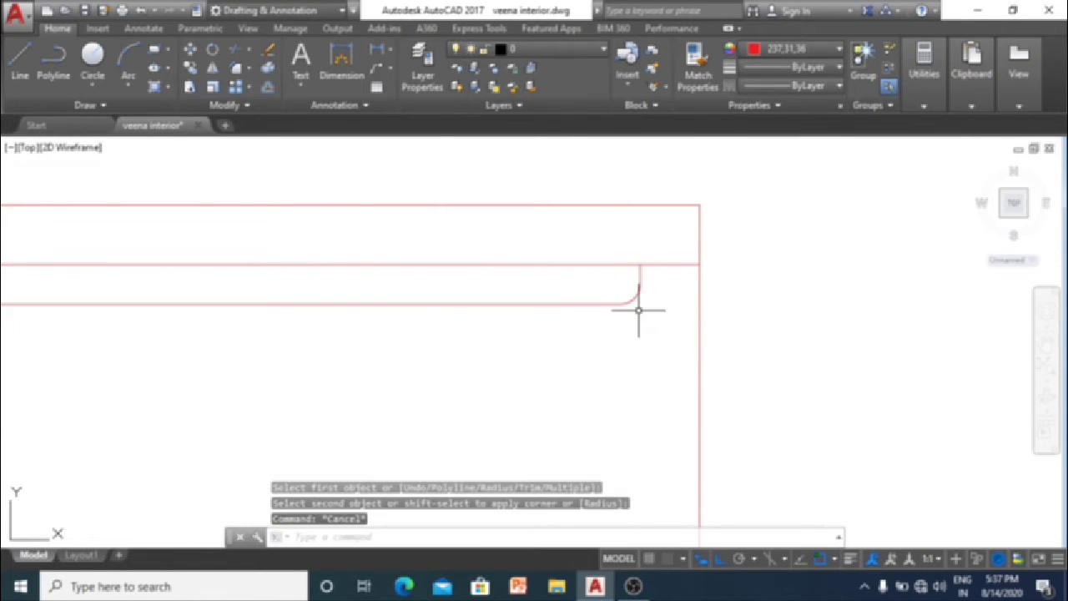
key("Escape")
scroll(679, 291, "down", 3)
scroll(694, 262, "down", 2)
scroll(402, 287, "up", 3)
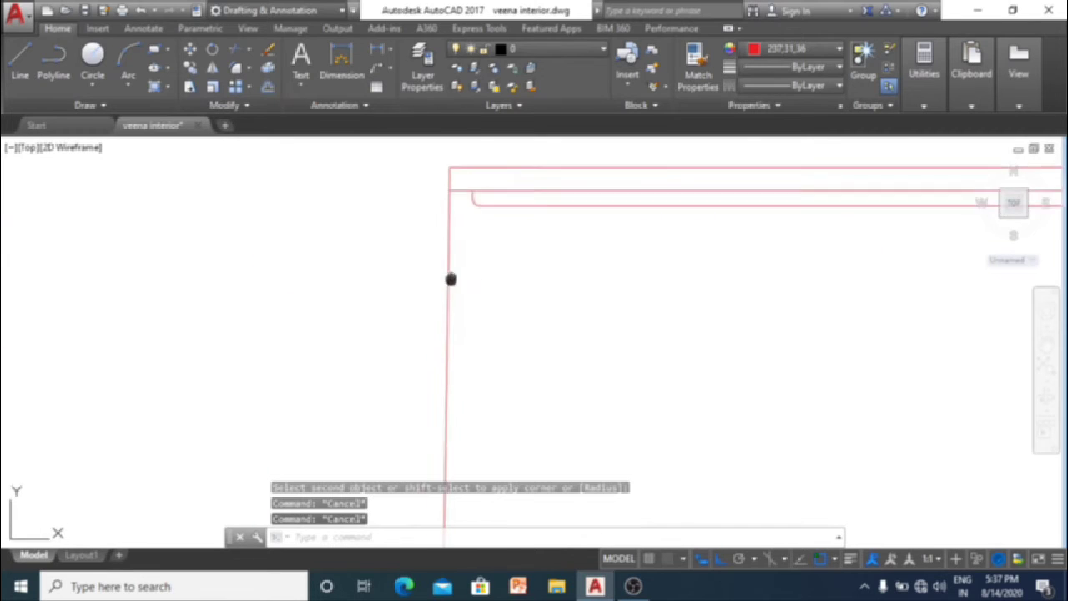
key("Escape")
scroll(448, 265, "down", 3)
Step: Offset the left, right and bottom wall lines inward to create inner wall lines
type("o")
key("Return")
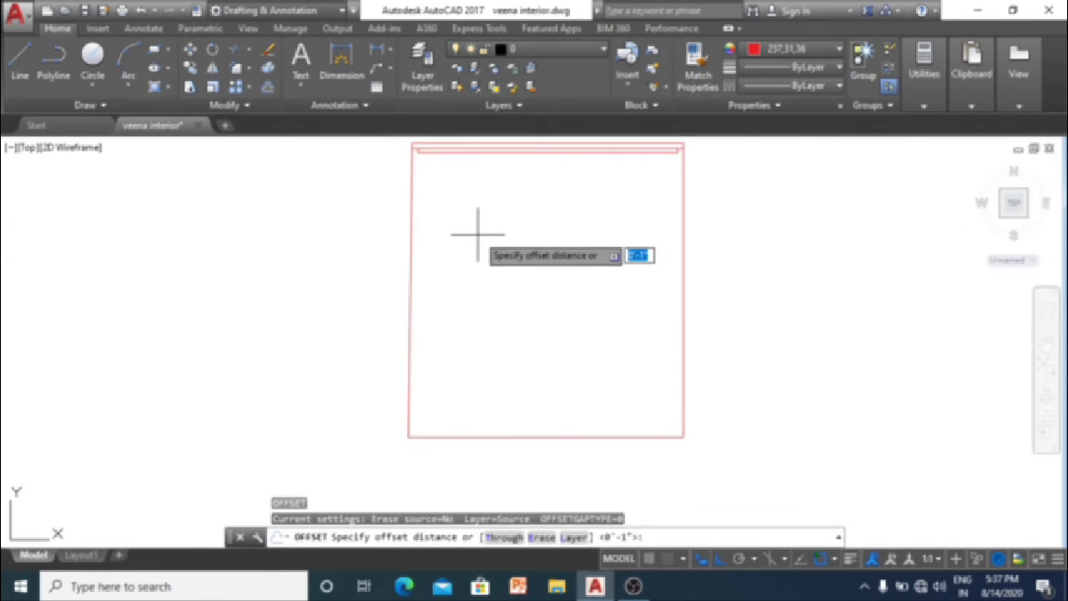
type("1.5")
key("Return")
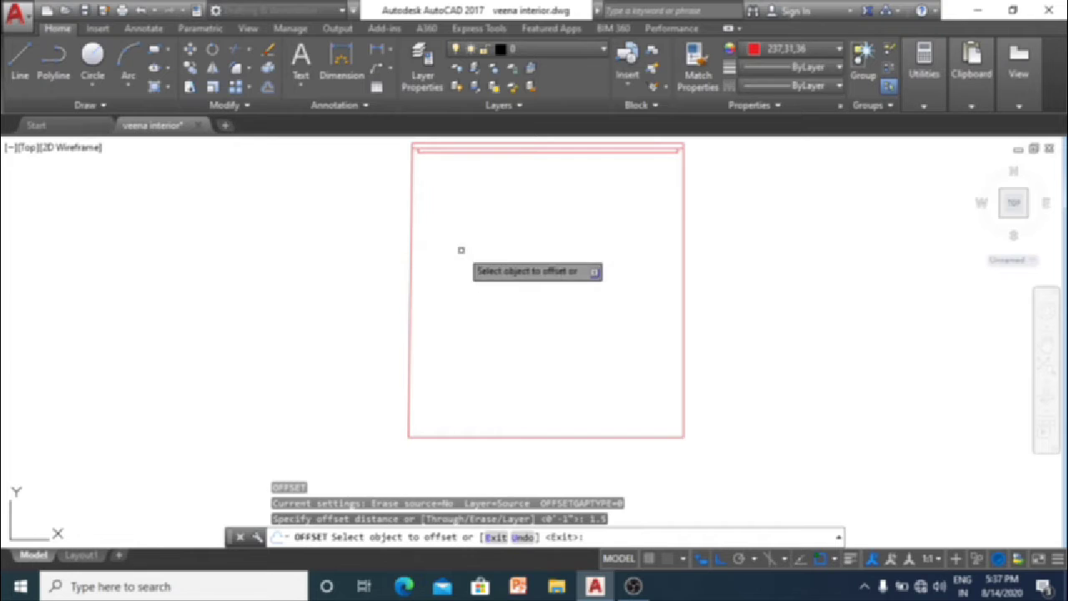
left_click(411, 238)
left_click(439, 238)
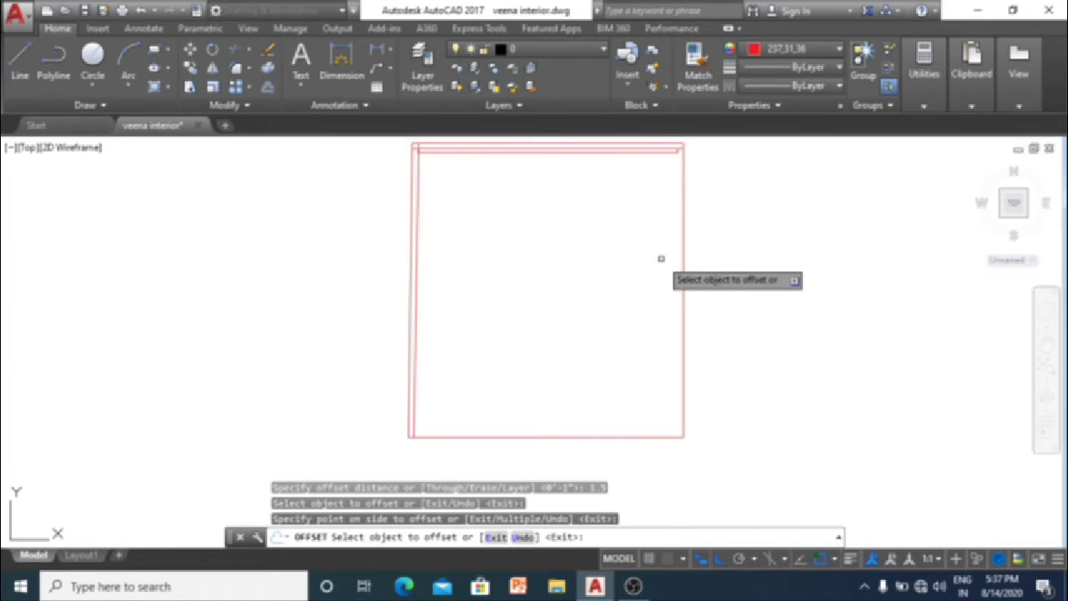
left_click(683, 246)
left_click(598, 332)
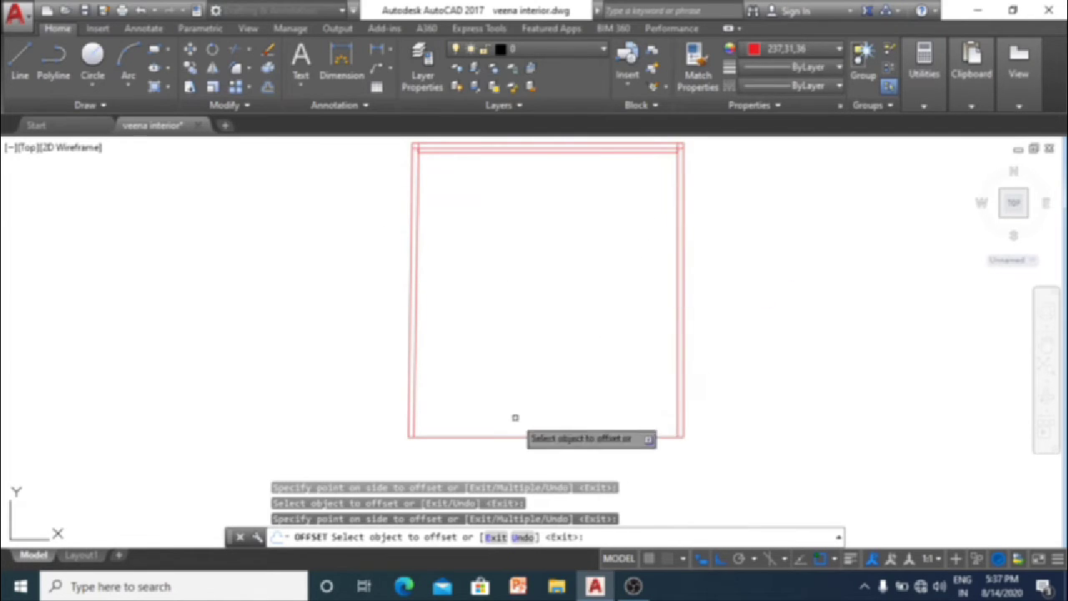
left_click(517, 434)
left_click(529, 370)
key("Escape")
Step: Trim the overhanging line ends at the bottom-right corner and along the top edge using crossing windows
scroll(408, 460, "up", 2)
scroll(407, 460, "up", 2)
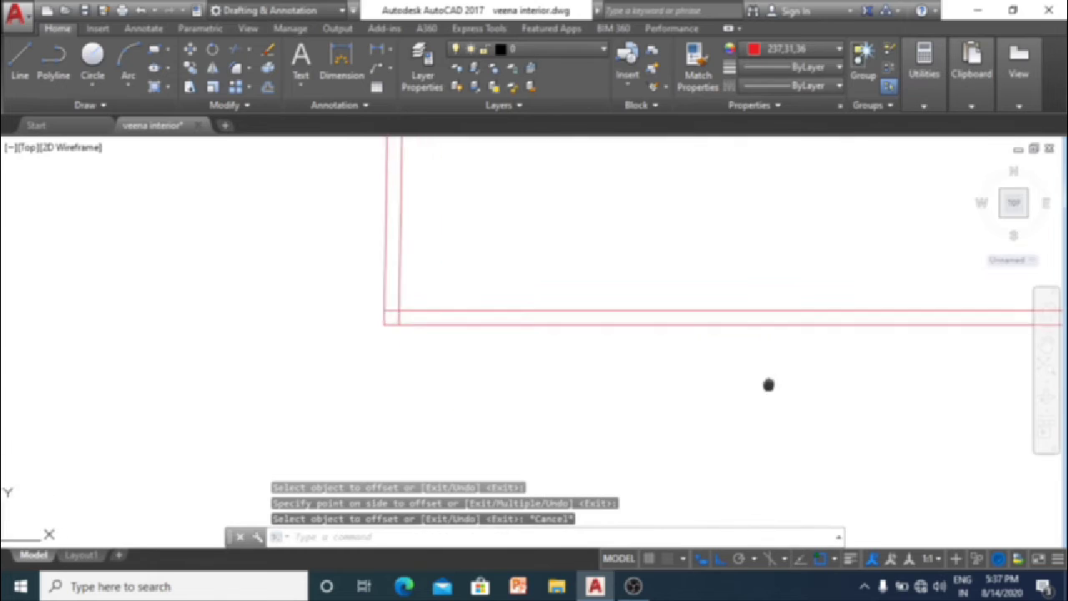
middle_click_drag(768, 381, 727, 354)
key("Escape")
key("Return")
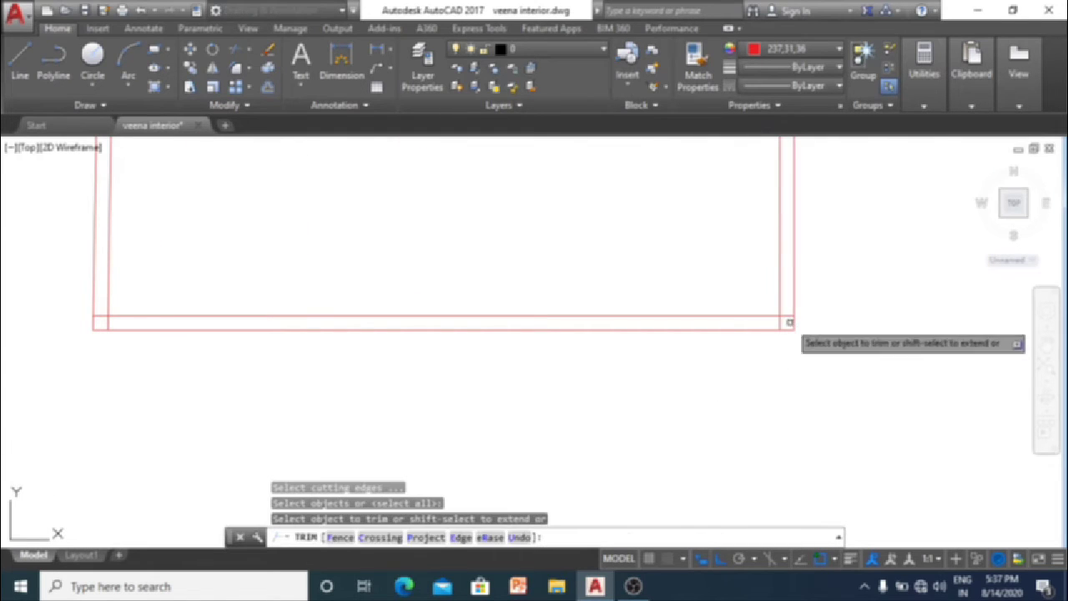
left_click(789, 321)
left_click(101, 322)
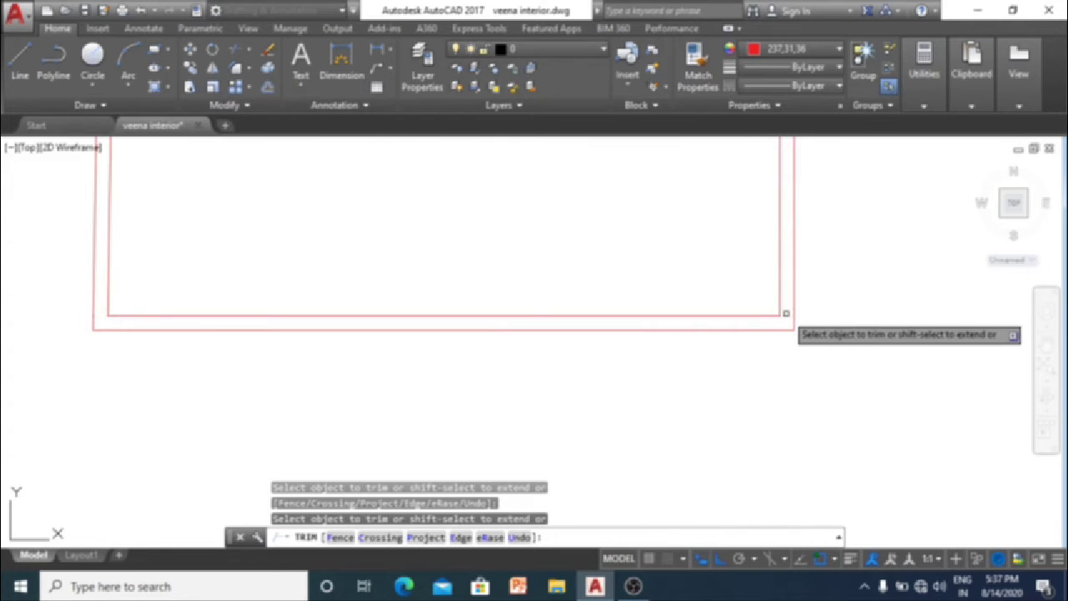
scroll(785, 313, "down", 3)
scroll(729, 376, "up", 2)
scroll(841, 305, "up", 3)
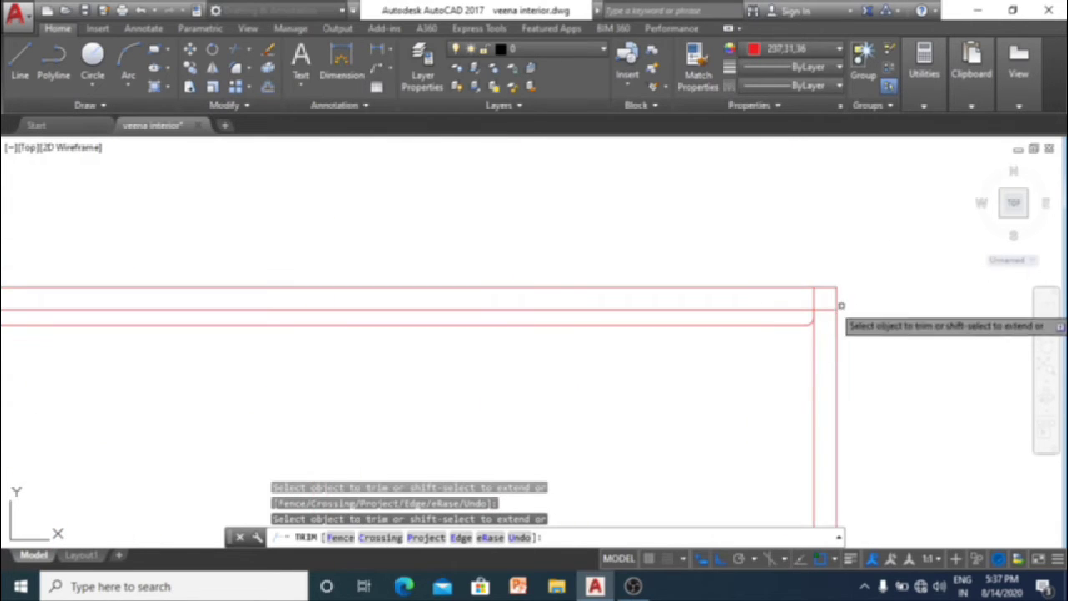
left_click(832, 290)
middle_click_drag(115, 287, 316, 298)
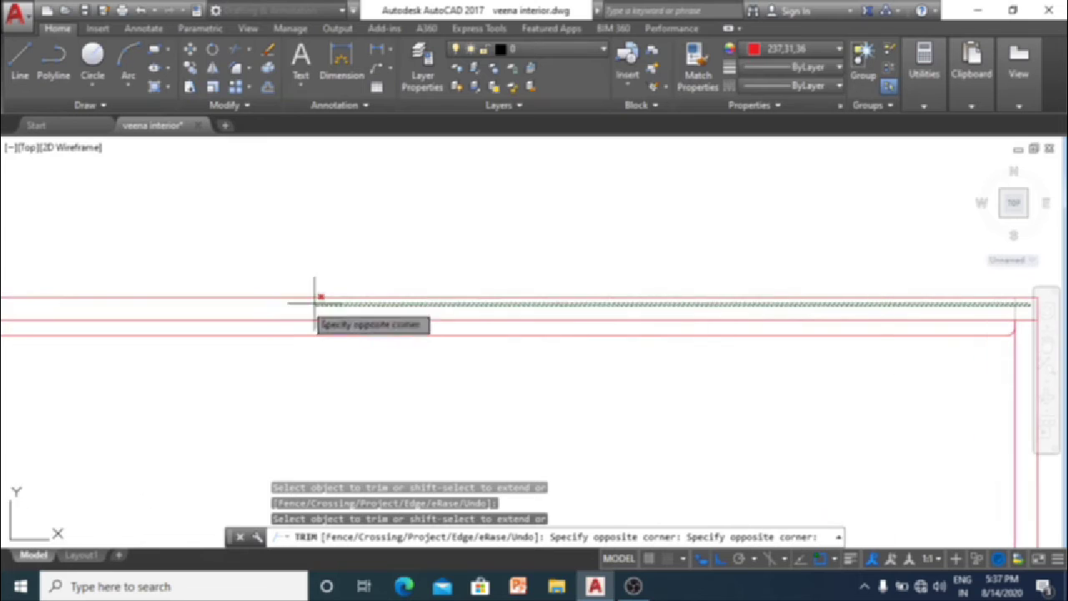
scroll(315, 301, "down", 2)
middle_click_drag(242, 300, 212, 300)
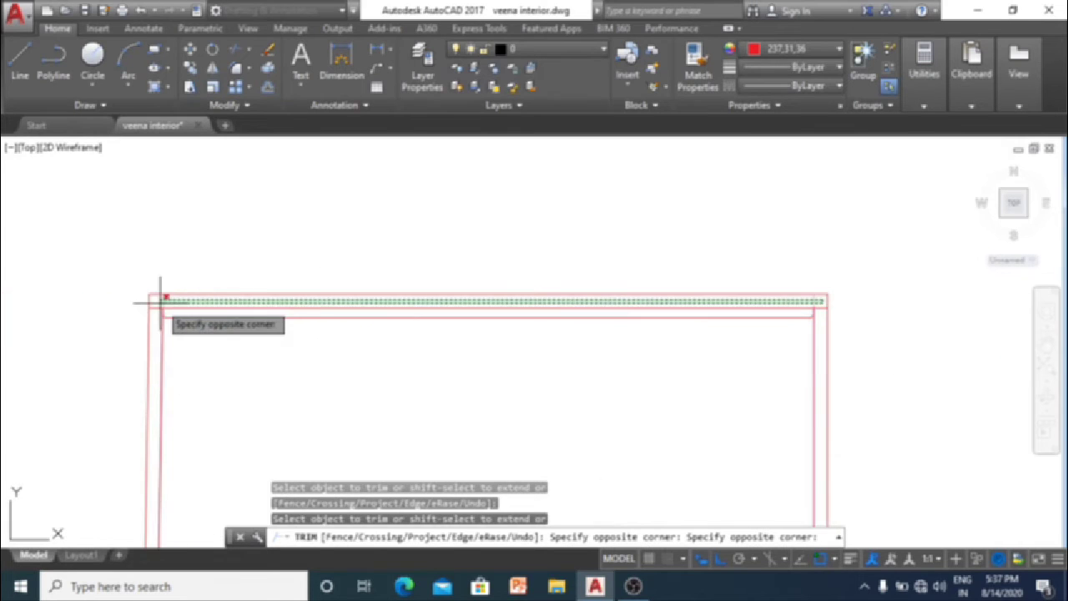
left_click(160, 302)
key("Escape")
Step: Clear leftover commands and zoom in and out to review the cleaned corners
scroll(500, 334, "down", 2)
key("Escape")
key("Escape")
scroll(684, 290, "up", 3)
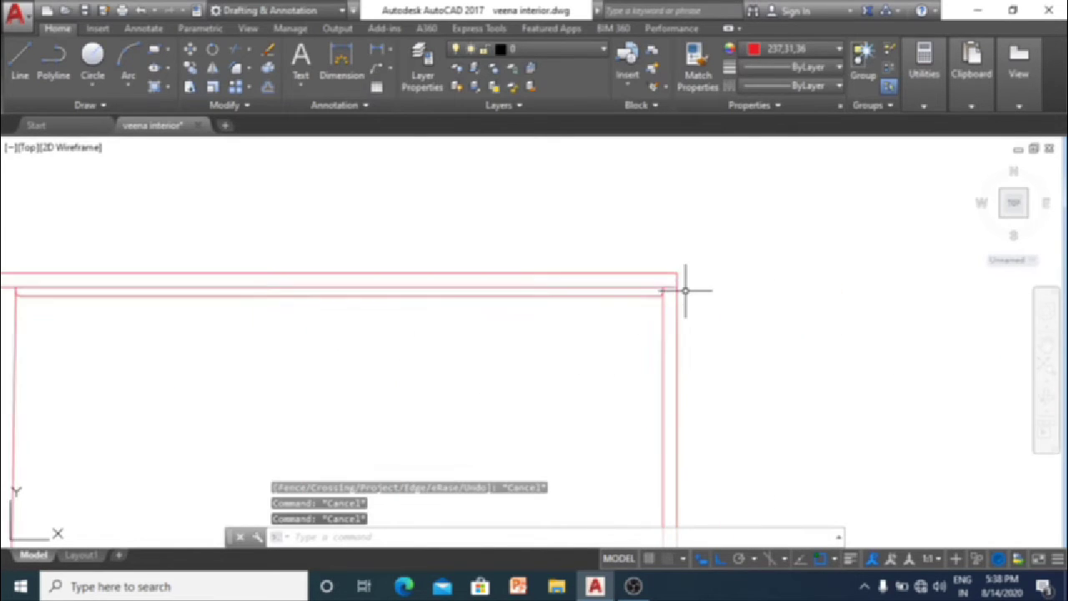
key("Escape")
scroll(684, 290, "up", 1)
scroll(675, 293, "up", 1)
scroll(643, 279, "up", 1)
scroll(644, 279, "down", 3)
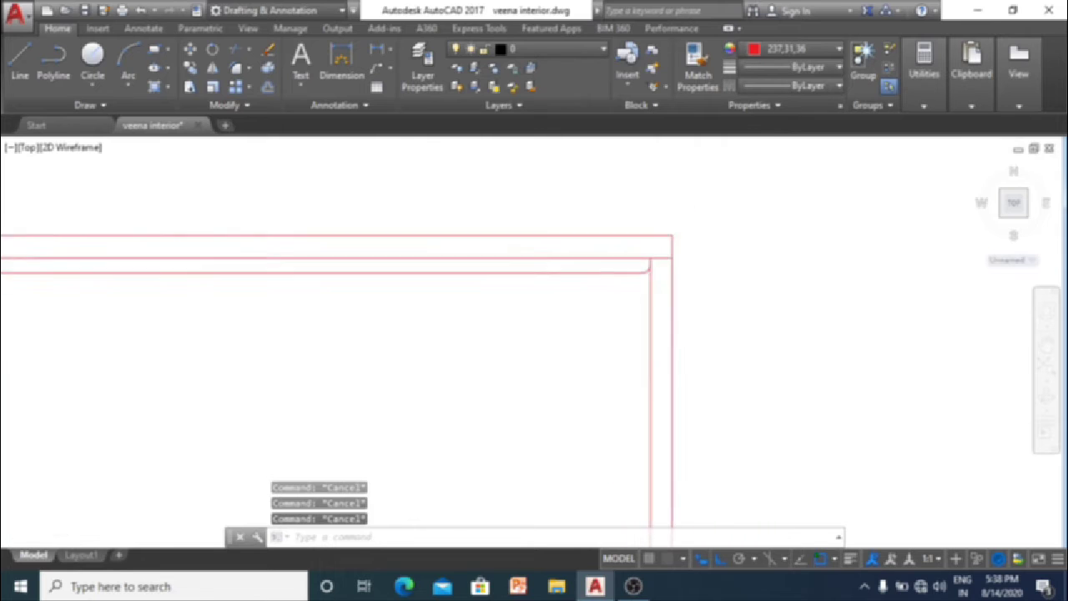
scroll(710, 286, "down", 3)
scroll(644, 282, "down", 3)
scroll(620, 314, "up", 3)
scroll(620, 315, "up", 1)
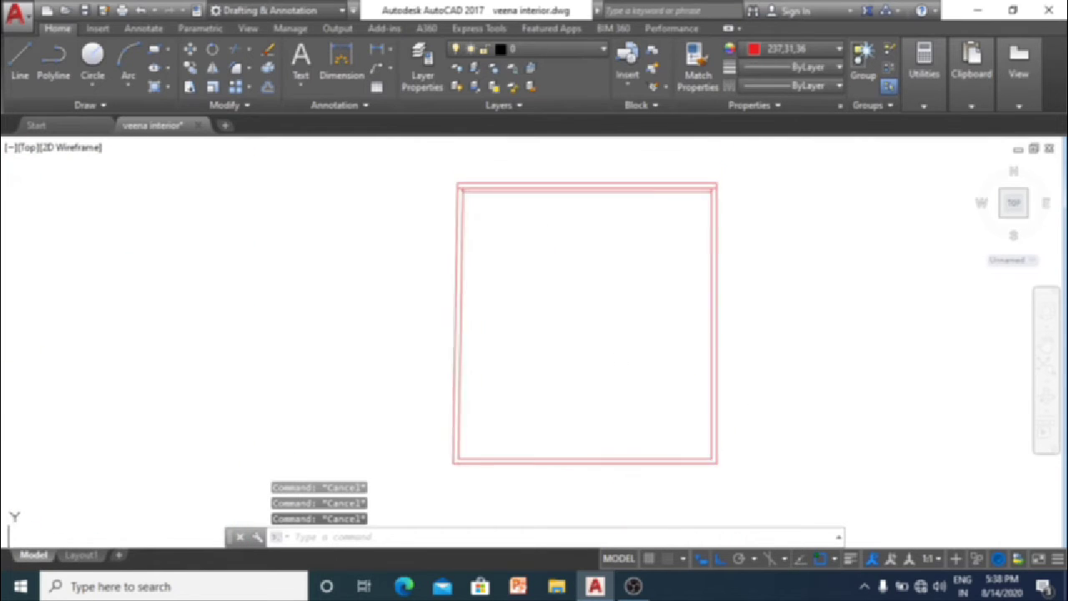
scroll(579, 276, "down", 2)
scroll(579, 262, "up", 2)
scroll(560, 255, "up", 4)
scroll(621, 268, "down", 2)
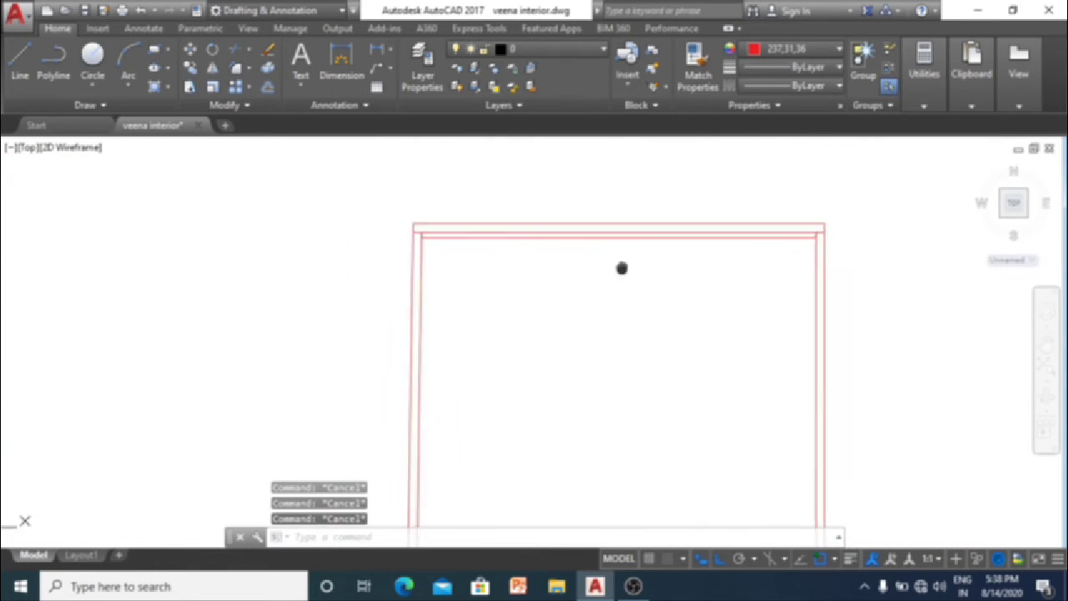
scroll(622, 268, "down", 2)
scroll(496, 250, "up", 2)
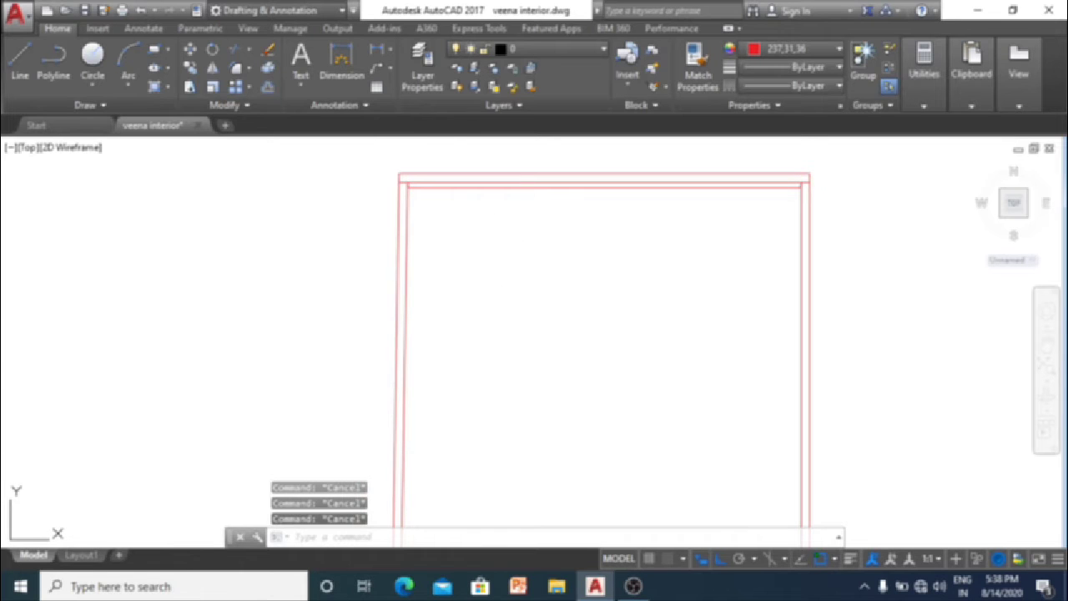
Step: Start a rectangle near the room's top-left corner, then cancel the unfinished attempt and recentre the room
type("rec")
key("Return")
scroll(507, 284, "down", 3)
scroll(513, 259, "up", 5)
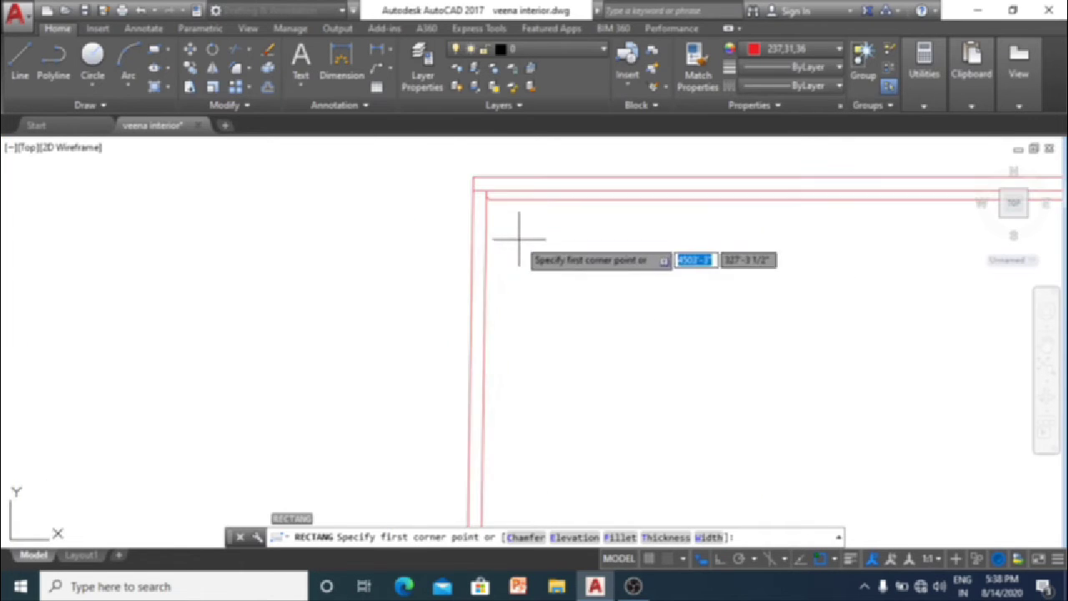
middle_click_drag(584, 291, 576, 272)
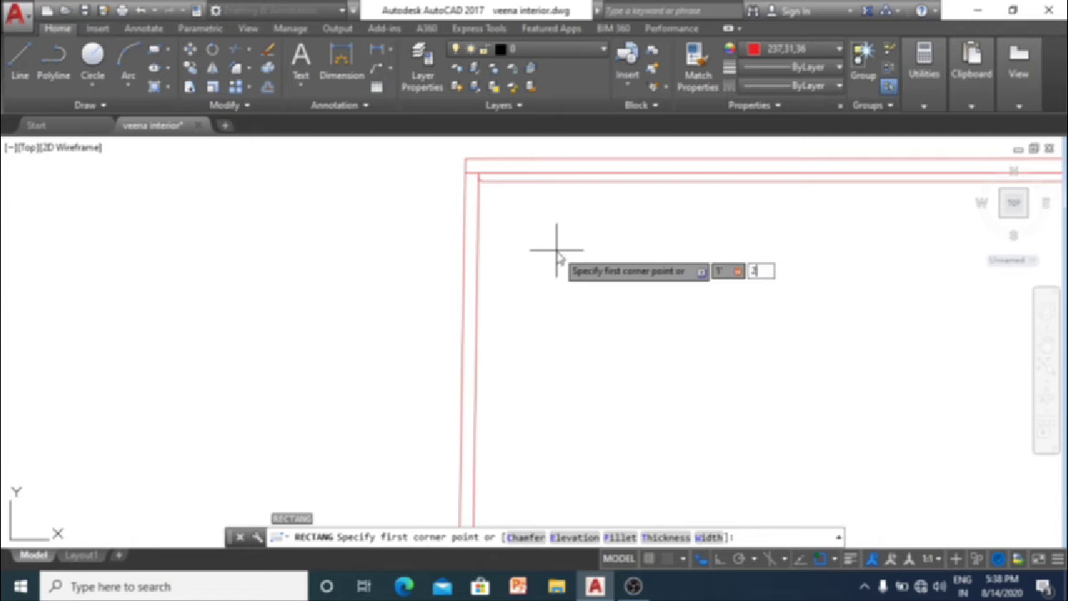
left_click(758, 270)
type("'3")
key("Return")
scroll(551, 242, "down", 2)
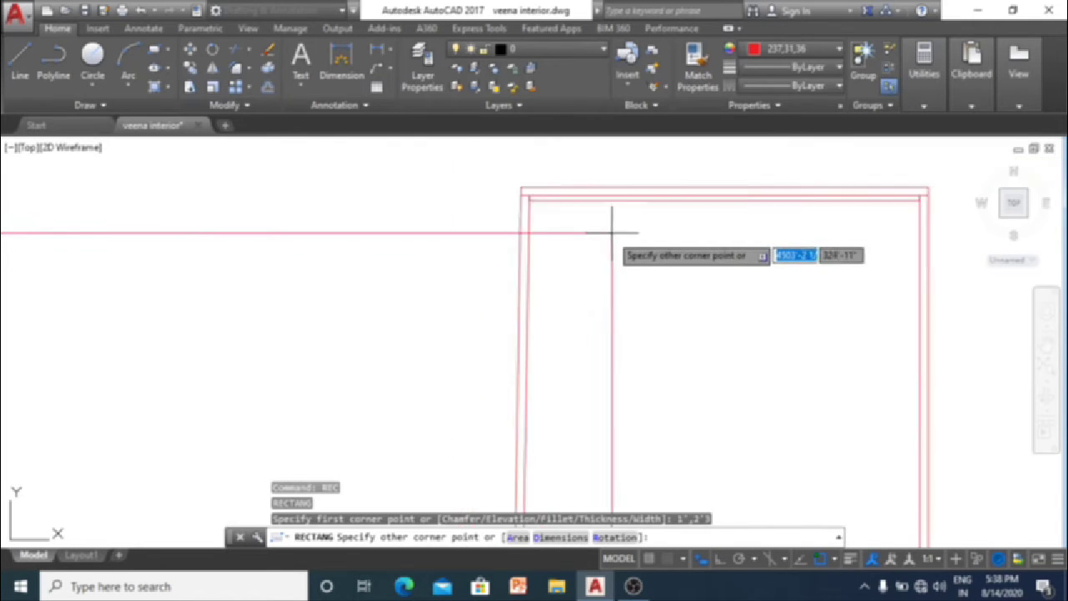
scroll(617, 230, "down", 3)
scroll(584, 267, "down", 5)
key("Escape")
key("Escape")
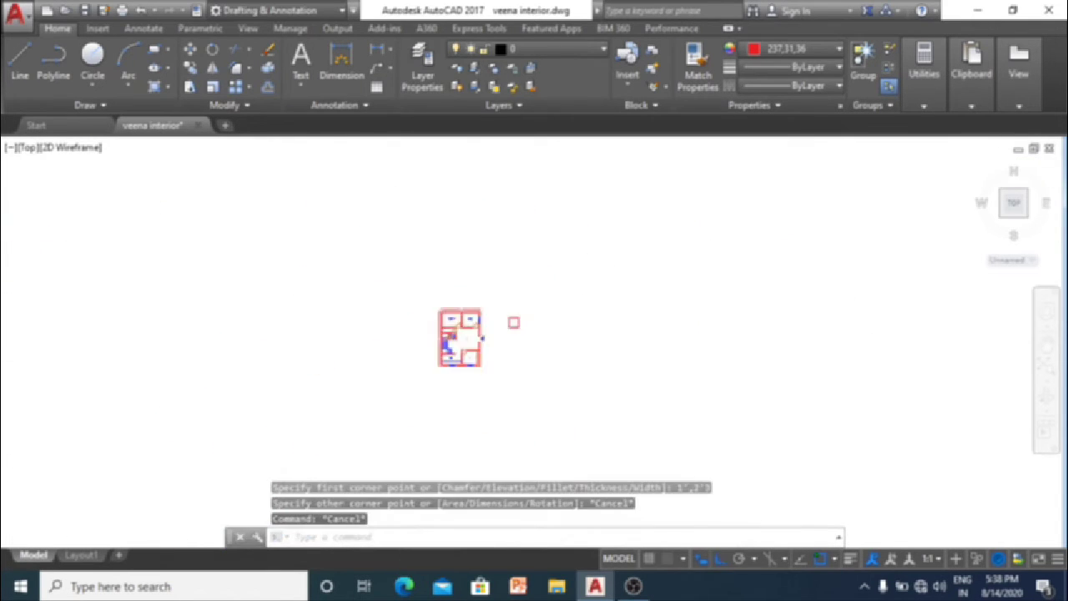
key("Escape")
scroll(477, 346, "up", 3)
key("Escape")
scroll(421, 369, "up", 3)
middle_click_drag(422, 369, 565, 281)
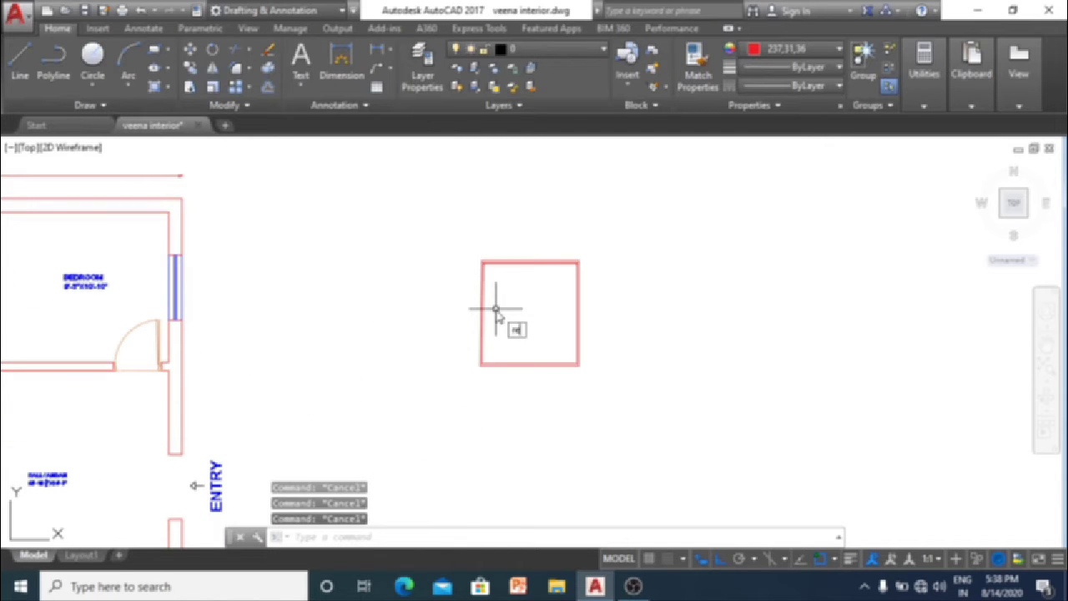
Step: Draw the 1' by 2'3" rectangle from a corner near the room's top
key("Return")
scroll(496, 301, "up", 2)
scroll(493, 250, "up", 5)
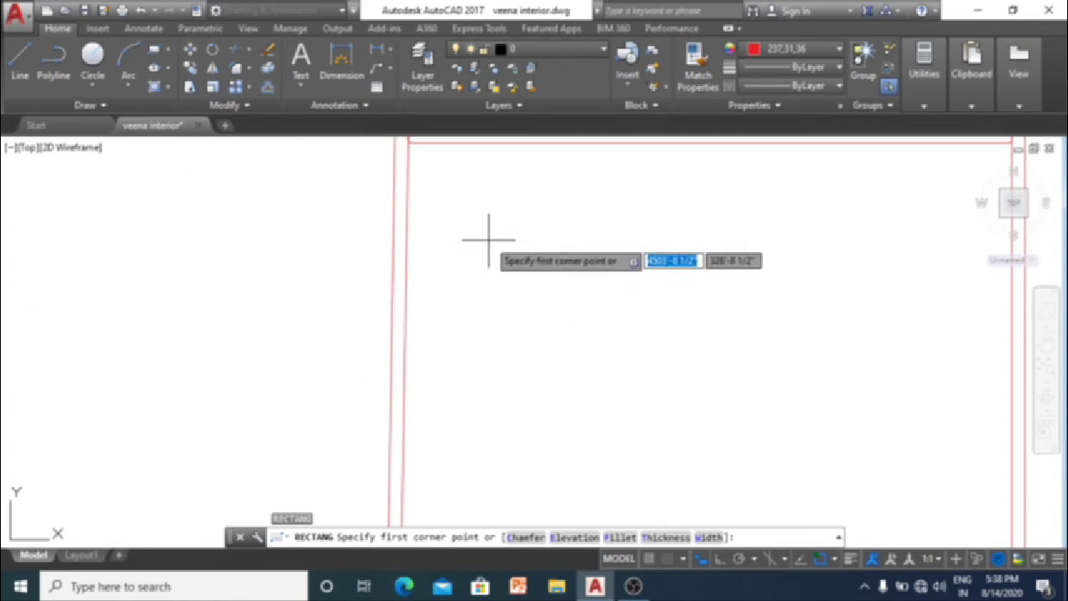
left_click(443, 174)
type("1")
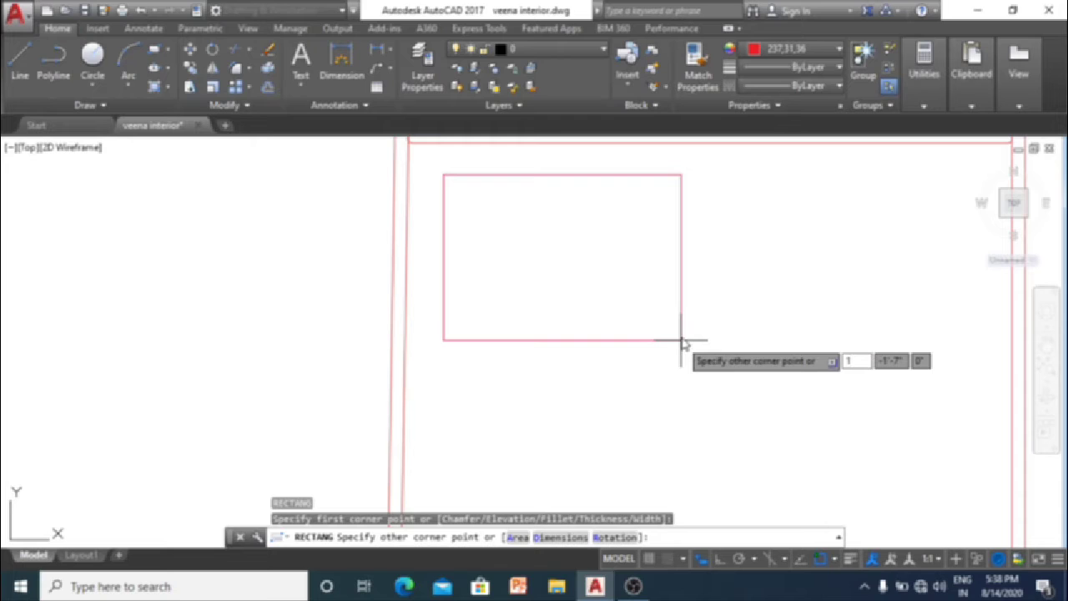
key("Tab")
type("2'1")
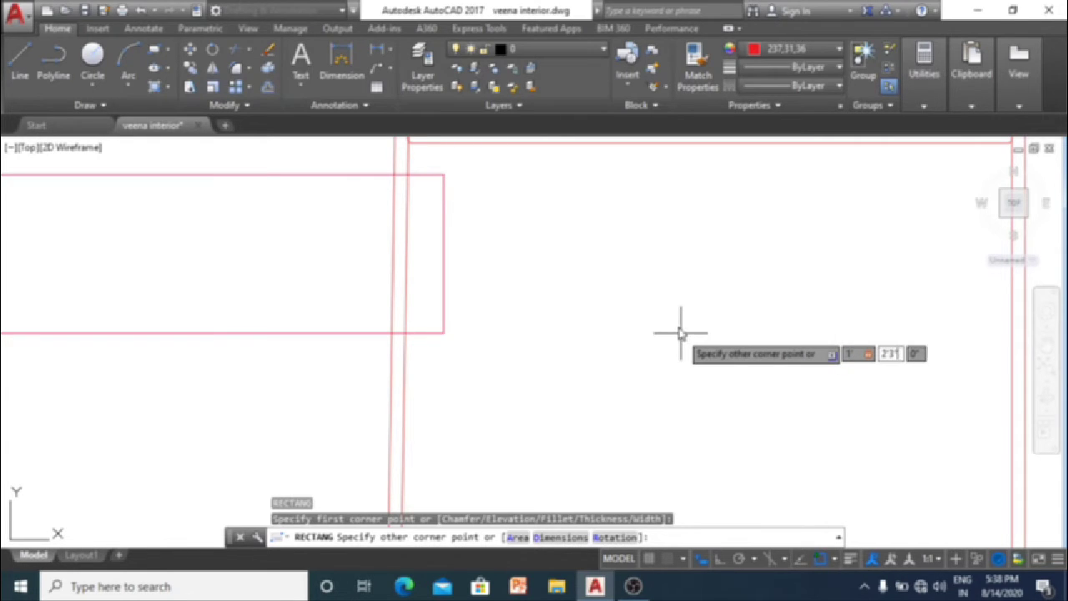
key("Return")
scroll(677, 331, "down", 3)
key("Escape")
Step: Rotate the new rectangle 90 degrees with ROTATE
left_click(610, 205)
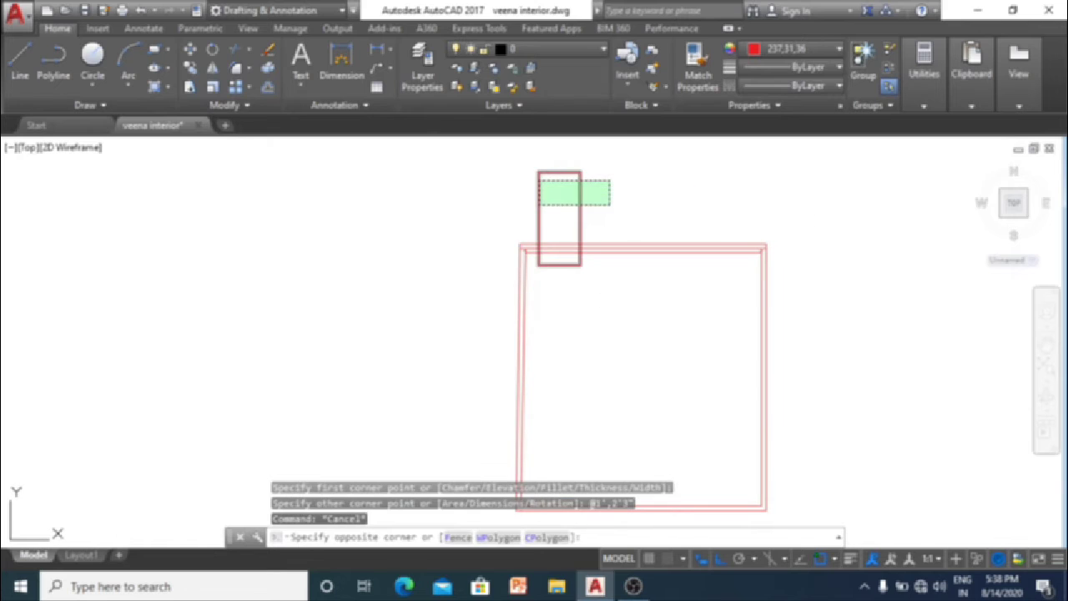
left_click(538, 181)
type("ro")
key("Return")
left_click(596, 281)
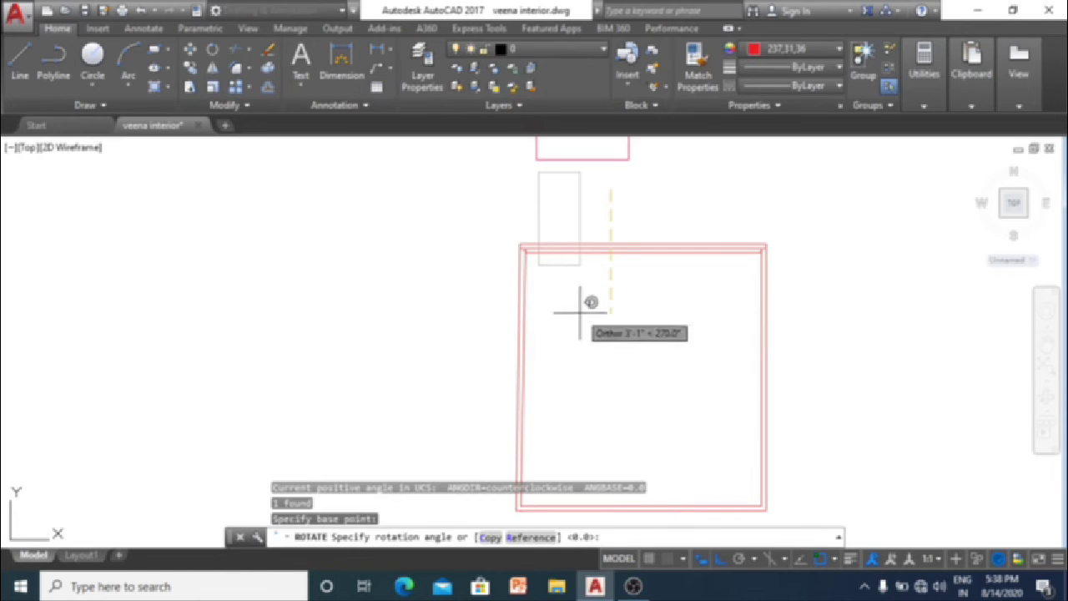
left_click(590, 304)
key("Escape")
Step: Move the rotated rectangle inside the room just below the top wall
left_click(615, 245)
key("Escape")
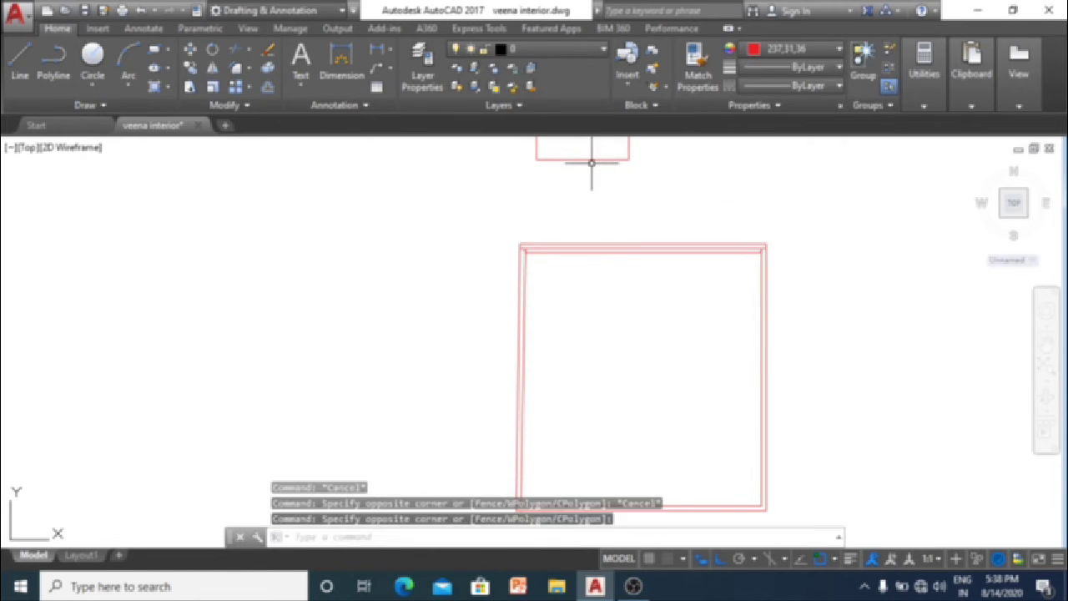
left_click(621, 207)
left_click(590, 155)
type("m")
key("Return")
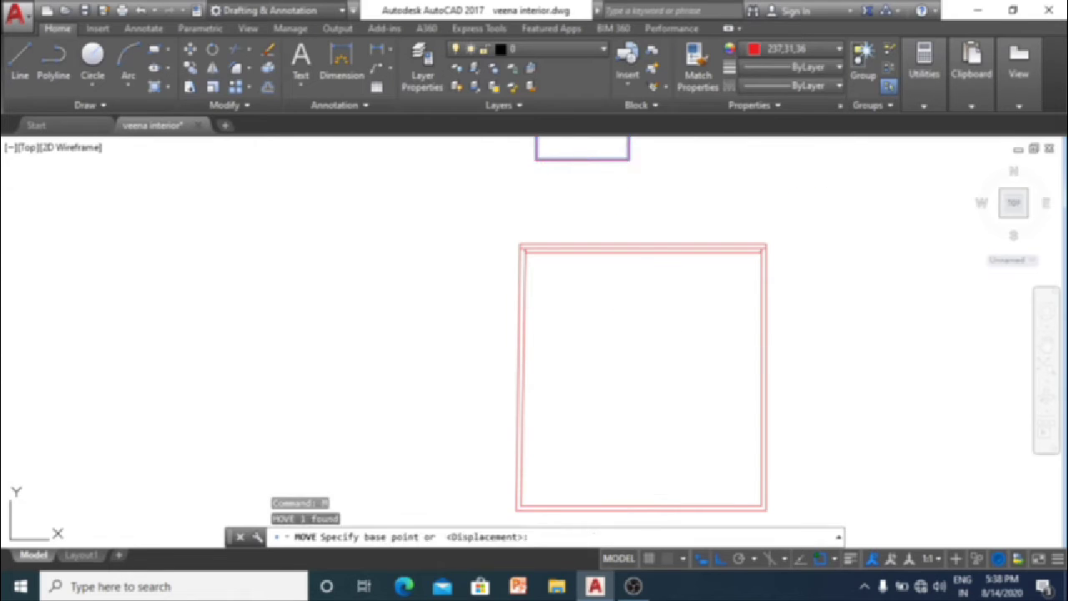
left_click(653, 334)
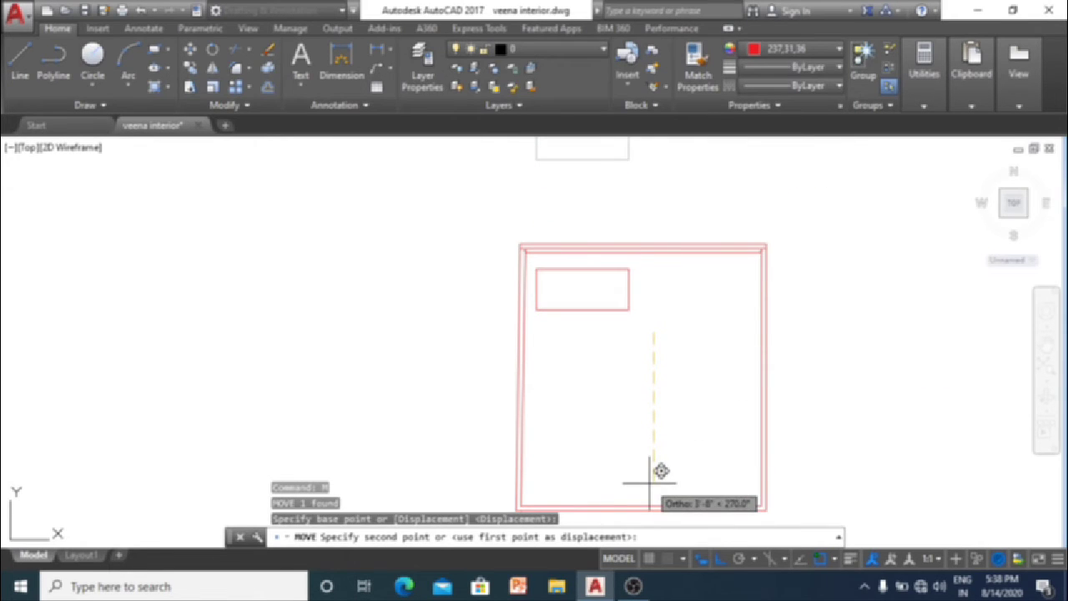
key("Escape")
key("Escape")
key("Escape")
Step: Adjust the small rectangle's bottom edge and select the rectangle again
scroll(576, 284, "up", 3)
scroll(567, 296, "up", 2)
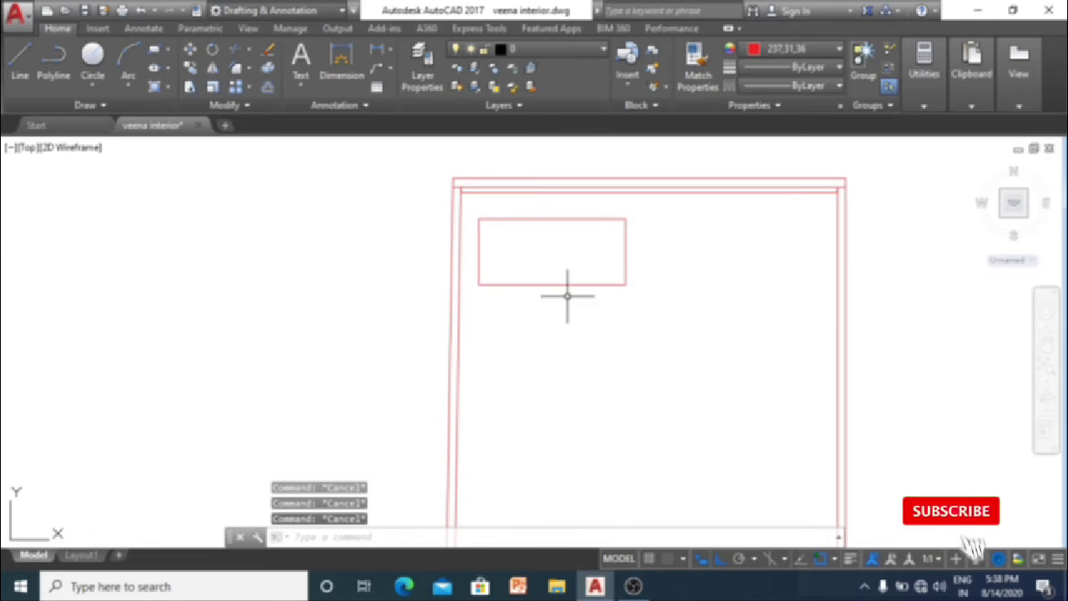
left_click(567, 296)
left_click(554, 259)
left_click(553, 284)
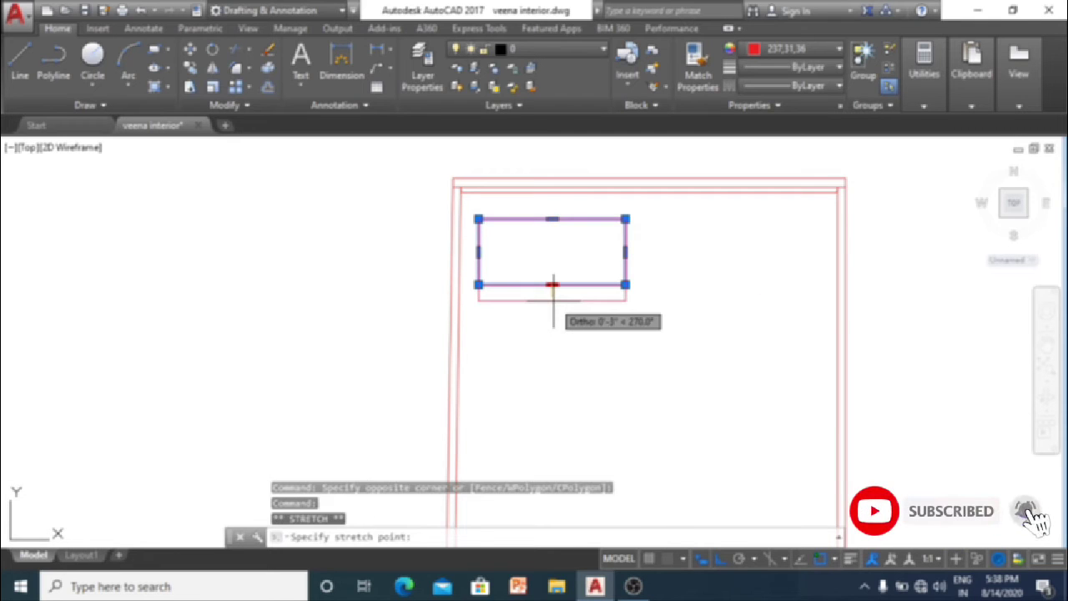
key("Escape")
key("Escape")
key("Escape")
middle_click_drag(680, 286, 659, 329)
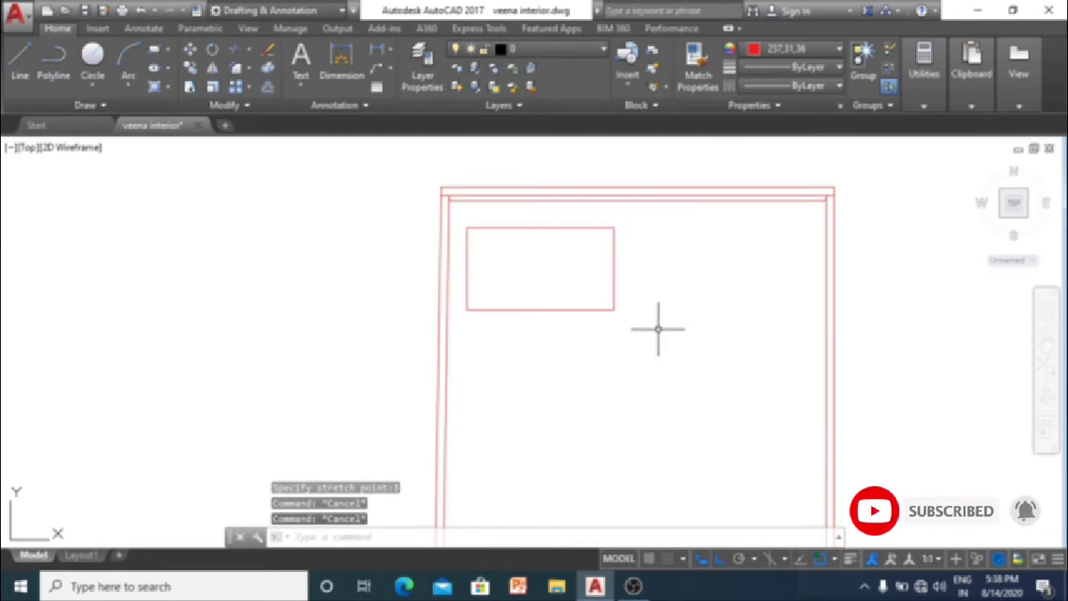
left_click(659, 329)
left_click(630, 297)
left_click(640, 326)
left_click(582, 289)
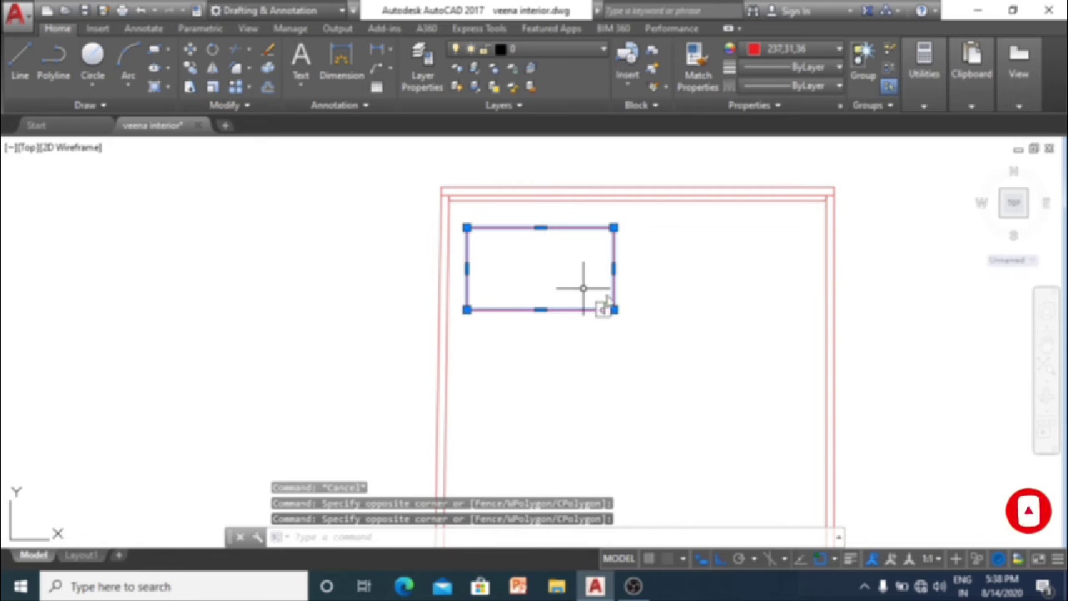
Step: Copy the small rectangle to sit beside the first as a second pillow
type("co")
key("Return")
left_click(646, 294)
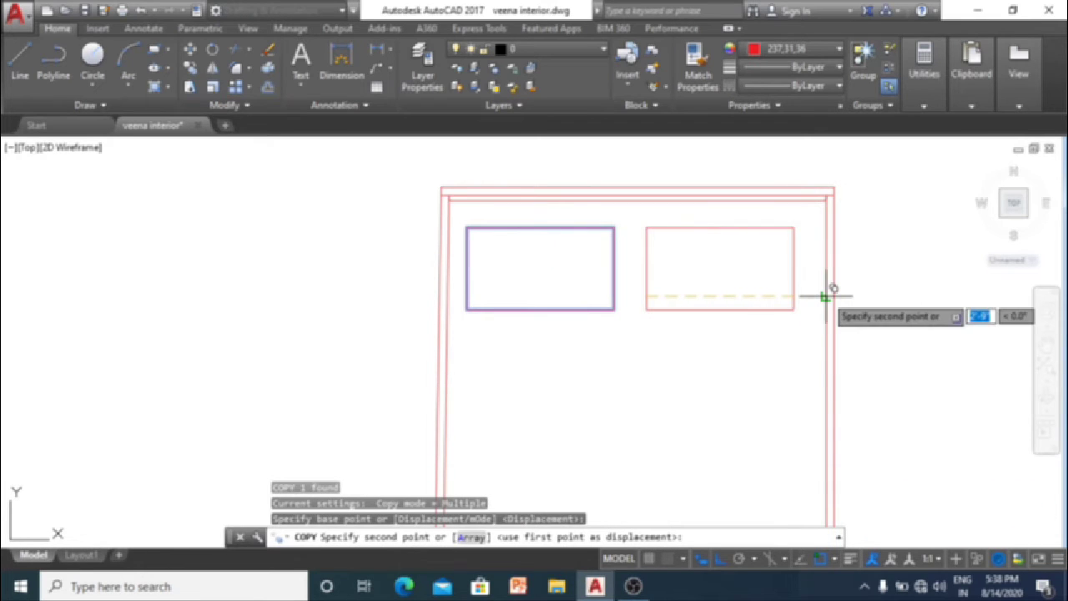
left_click(826, 294)
key("Escape")
Step: Fillet the left pillow's top-left and bottom-left corners with a 1/2" radius
type("f")
key("Return")
key("Escape")
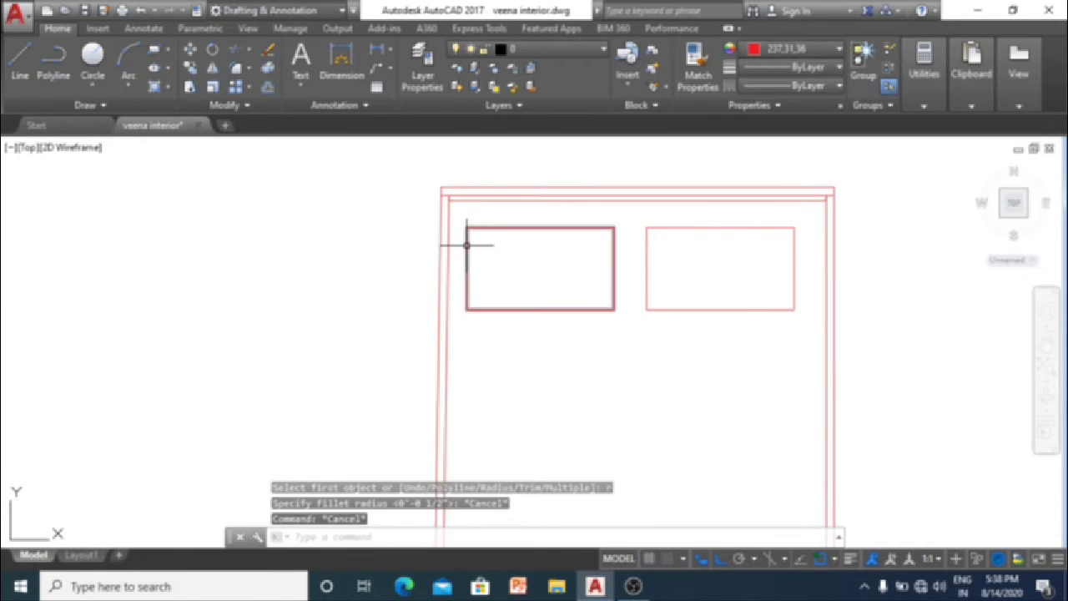
key("Return")
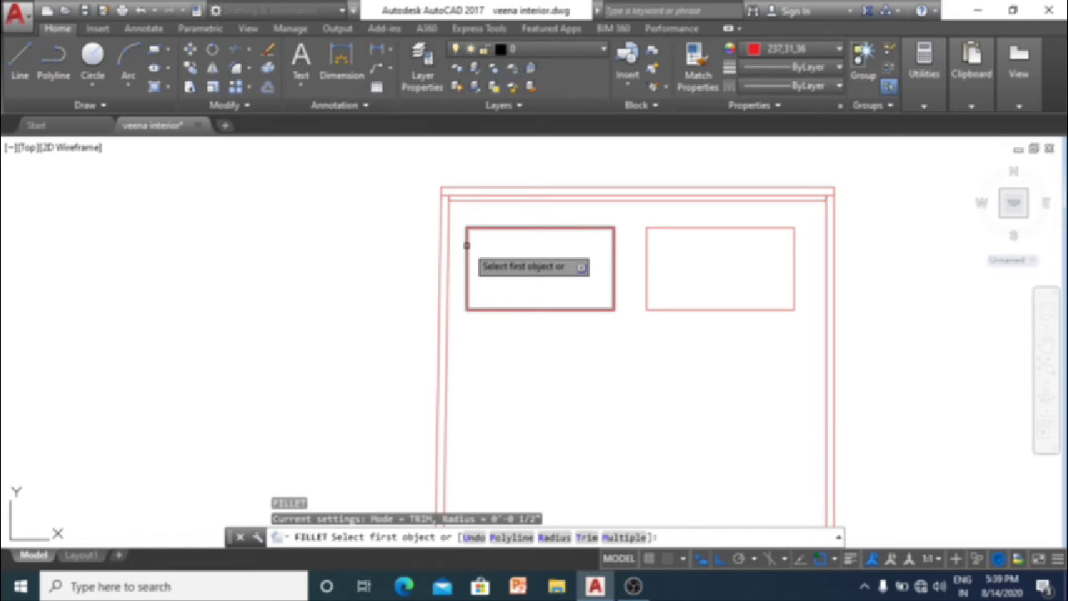
left_click(467, 246)
left_click(487, 231)
key("Return")
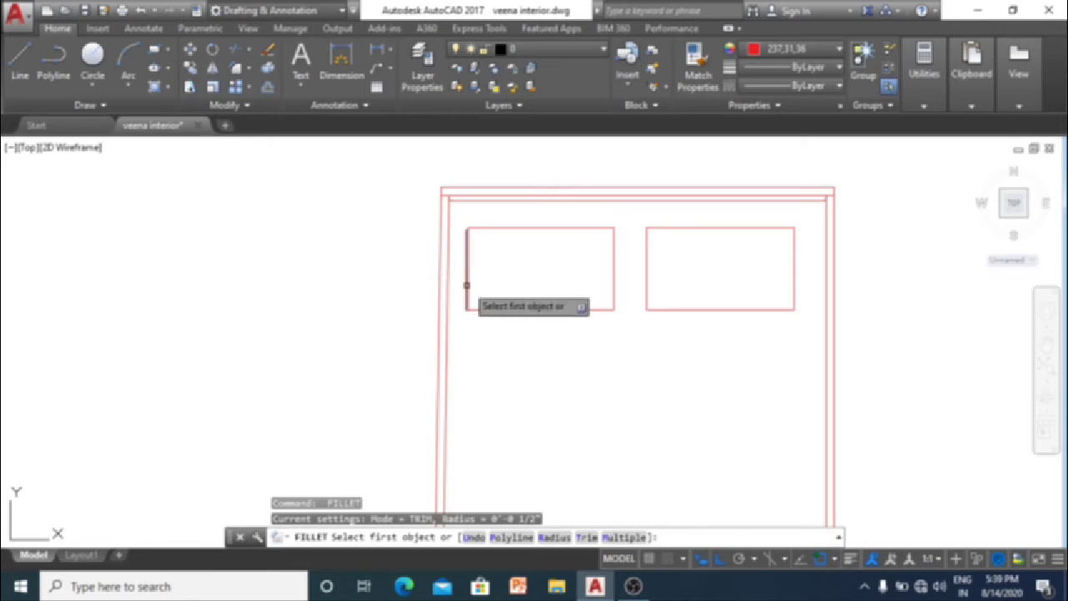
left_click(467, 284)
left_click(477, 306)
Step: Fillet the left pillow's bottom-right and top-right corners, then select that pillow
type("f")
key("Return")
left_click(592, 309)
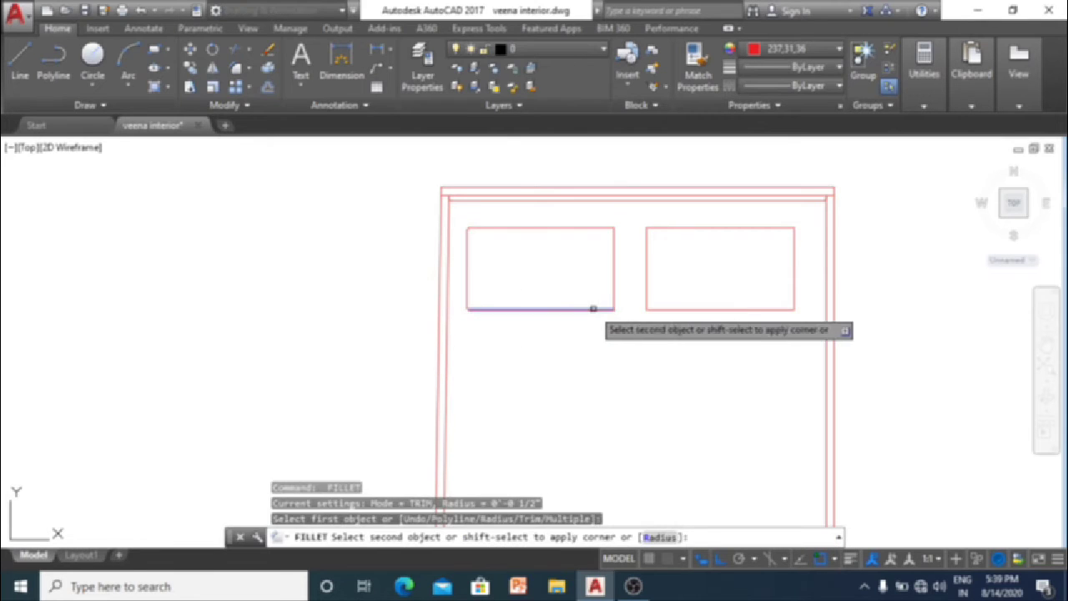
left_click(614, 282)
key("Return")
left_click(601, 226)
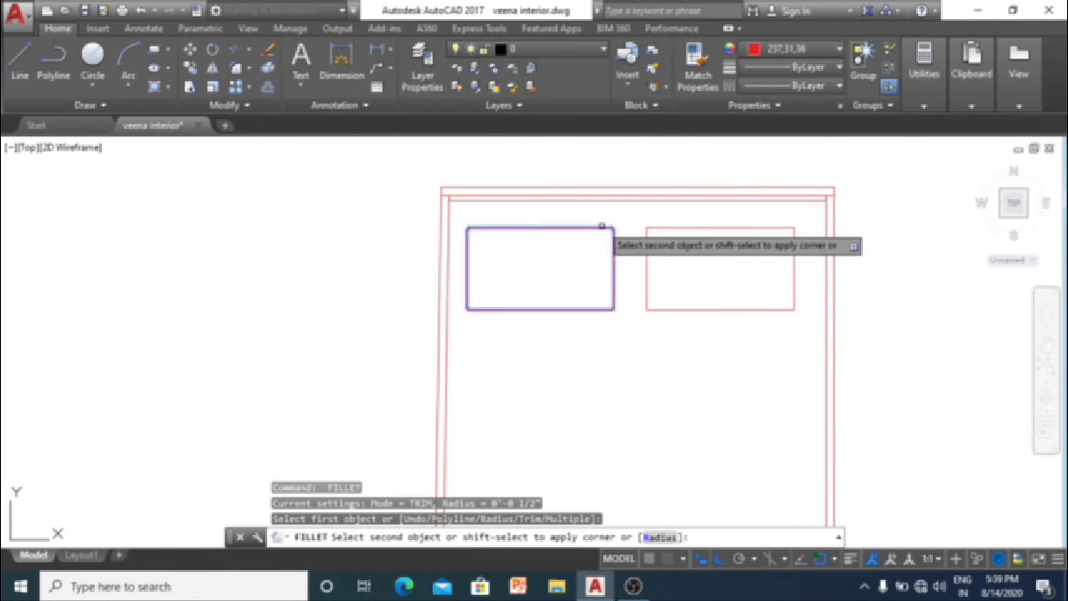
left_click(613, 242)
key("Return")
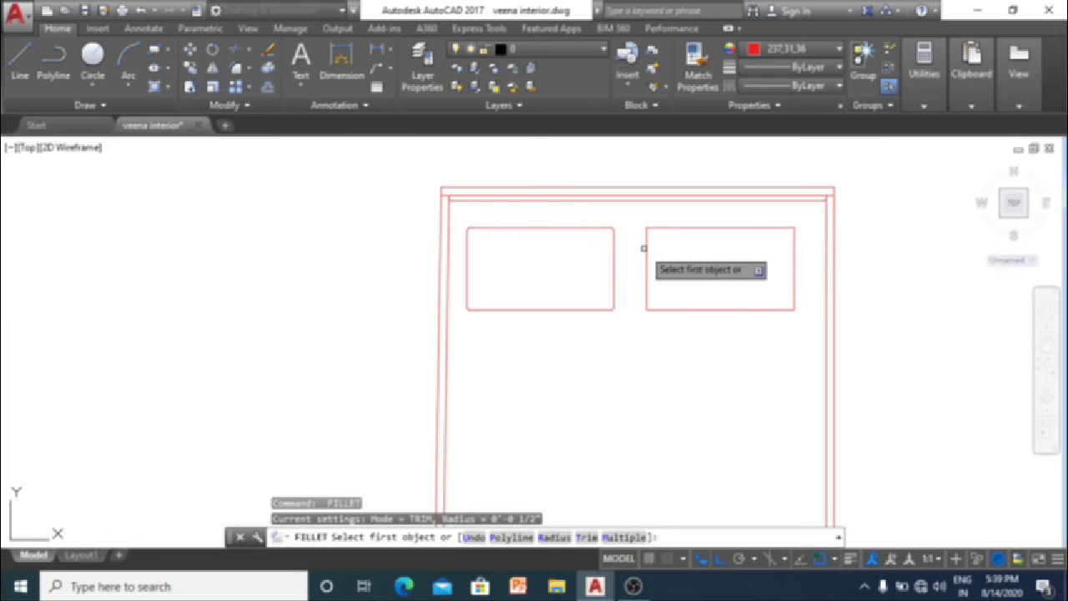
key("Escape")
left_click(620, 238)
left_click(616, 274)
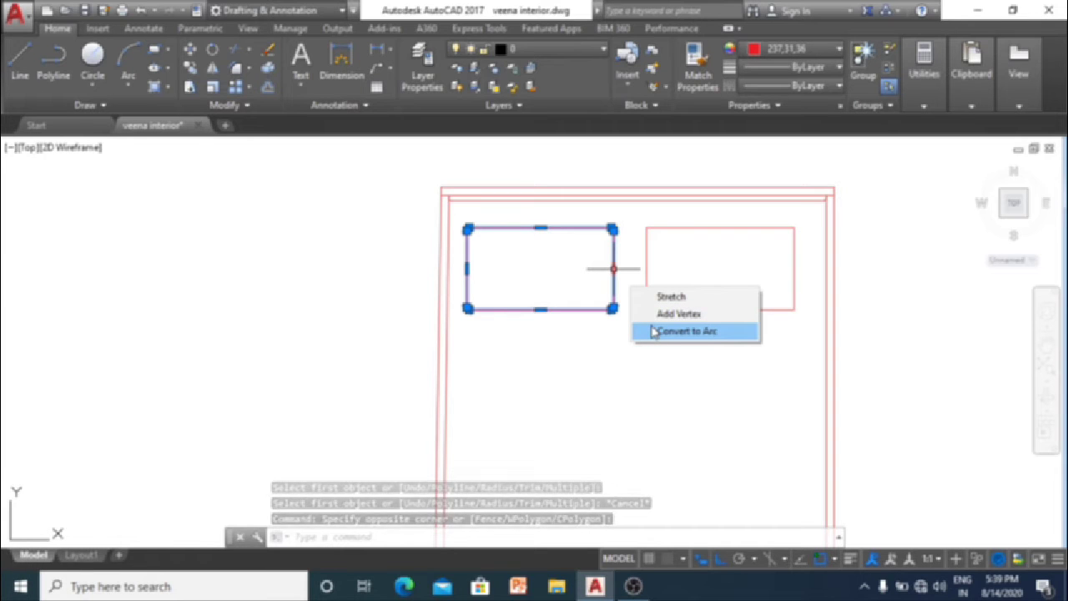
Step: Convert the left pillow's right side into an inward-curving arc
left_click(653, 332)
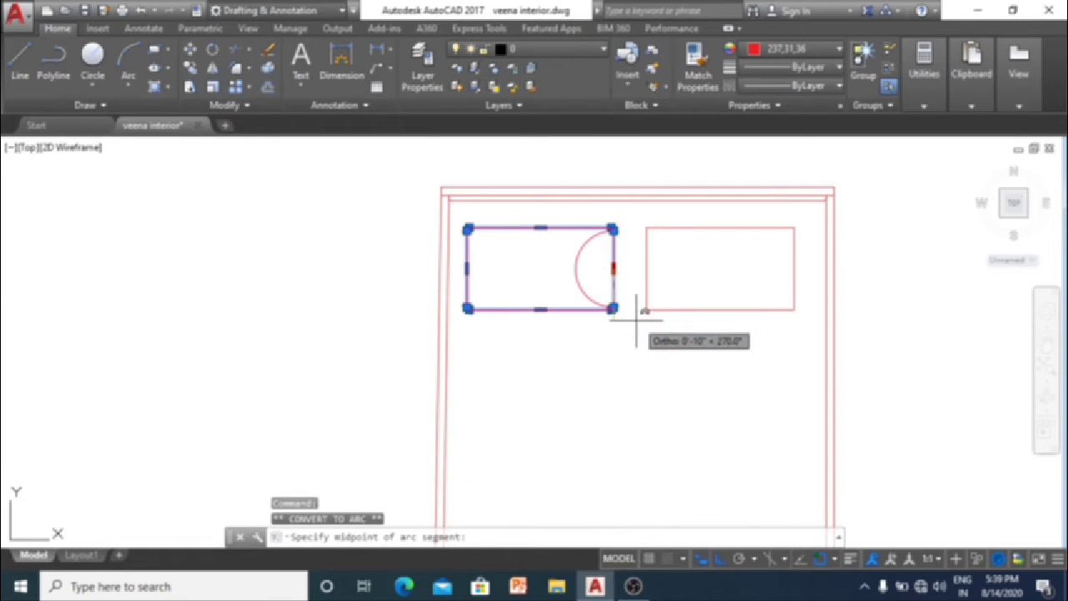
scroll(621, 284, "up", 2)
scroll(605, 275, "up", 4)
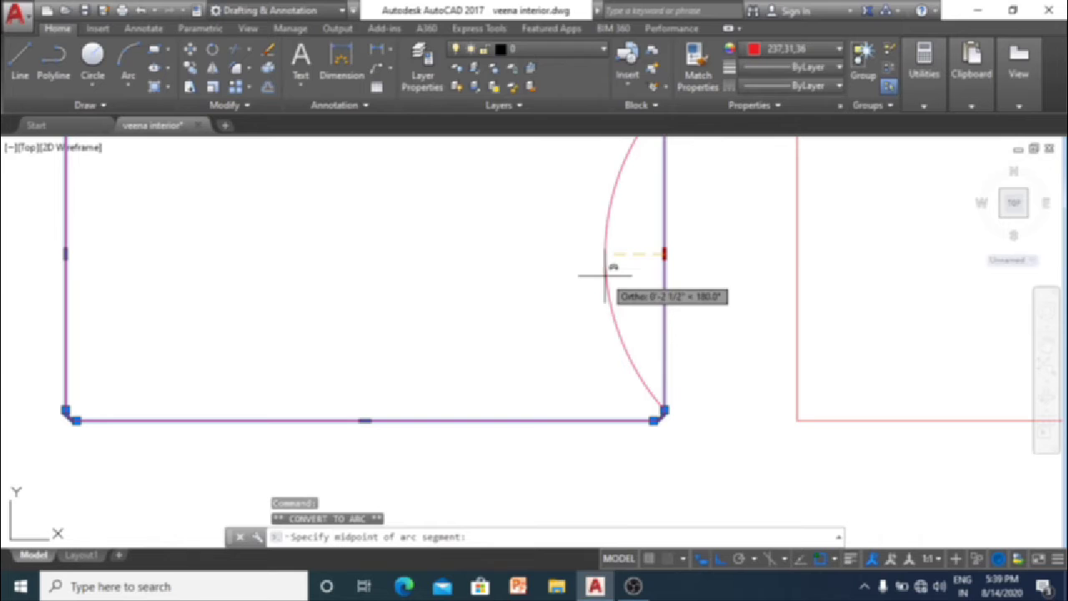
left_click(651, 253)
scroll(592, 291, "down", 5)
key("Escape")
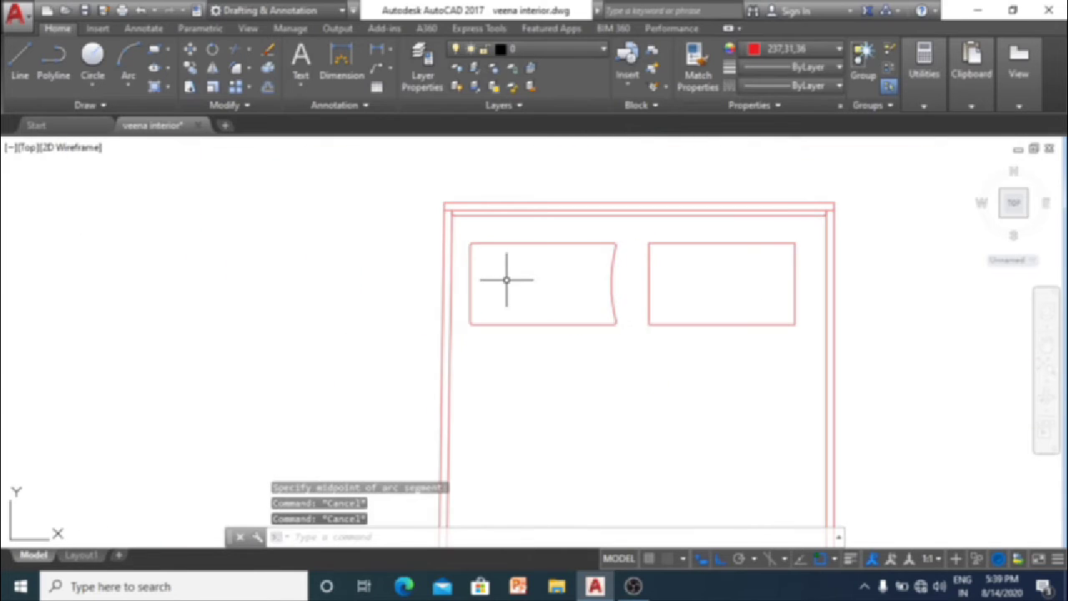
Step: Convert the pillow's left side into an inward arc as well, then re-centre the bed
scroll(507, 279, "up", 2)
left_click(453, 276)
key("Escape")
left_click(445, 286)
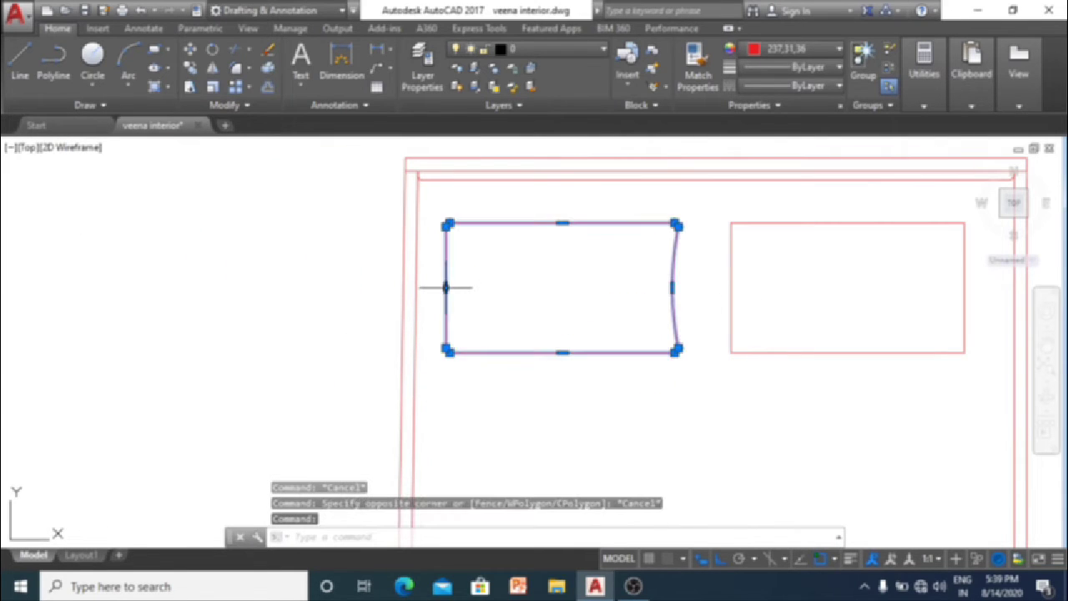
left_click(494, 349)
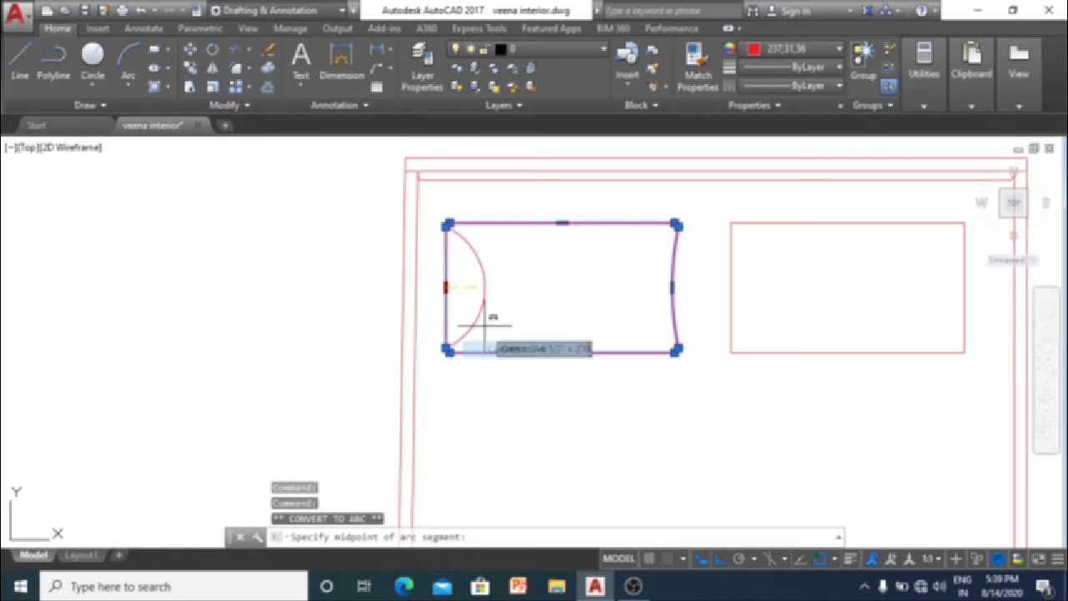
scroll(458, 285, "up", 3)
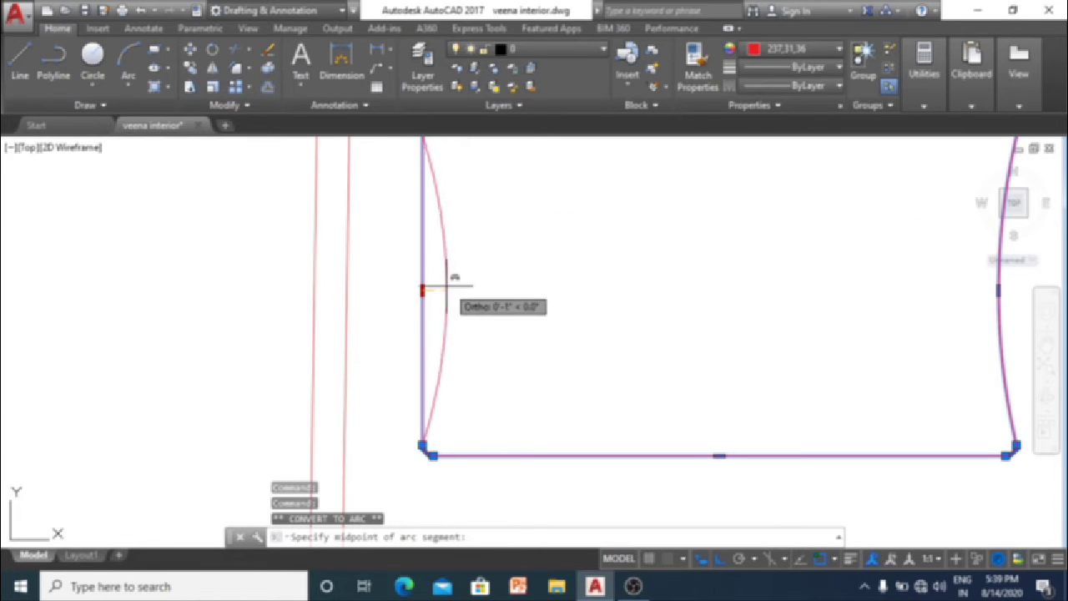
left_click(441, 287)
scroll(442, 287, "down", 3)
key("Escape")
key("Escape")
key("Escape")
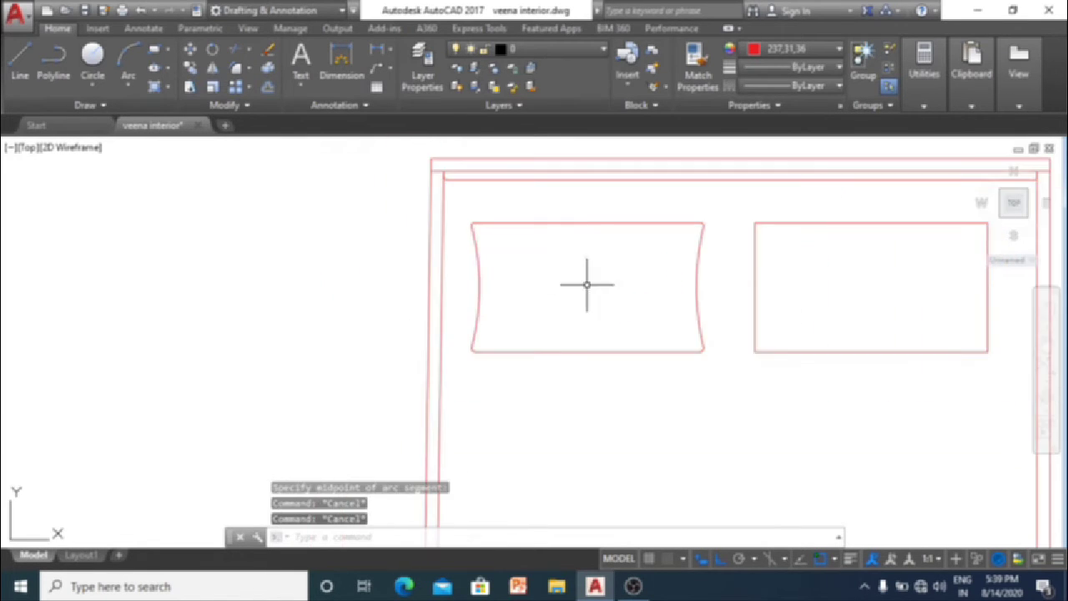
scroll(610, 284, "down", 1)
middle_click_drag(679, 272, 652, 277)
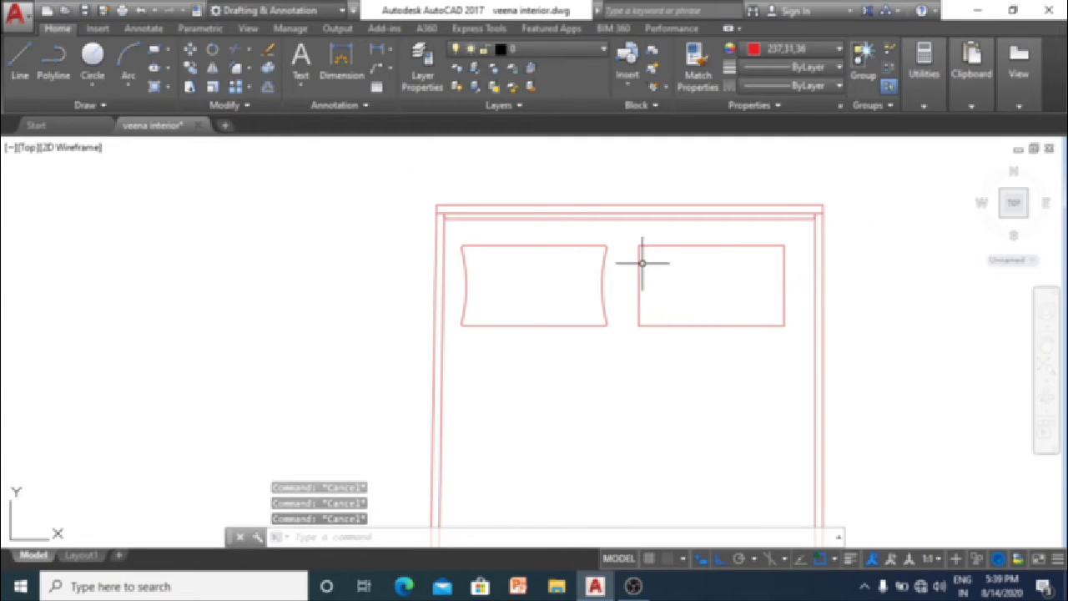
Step: Delete the plain right rectangle and copy the curved left pillow into its place on the right
left_click(674, 333)
left_click(690, 302)
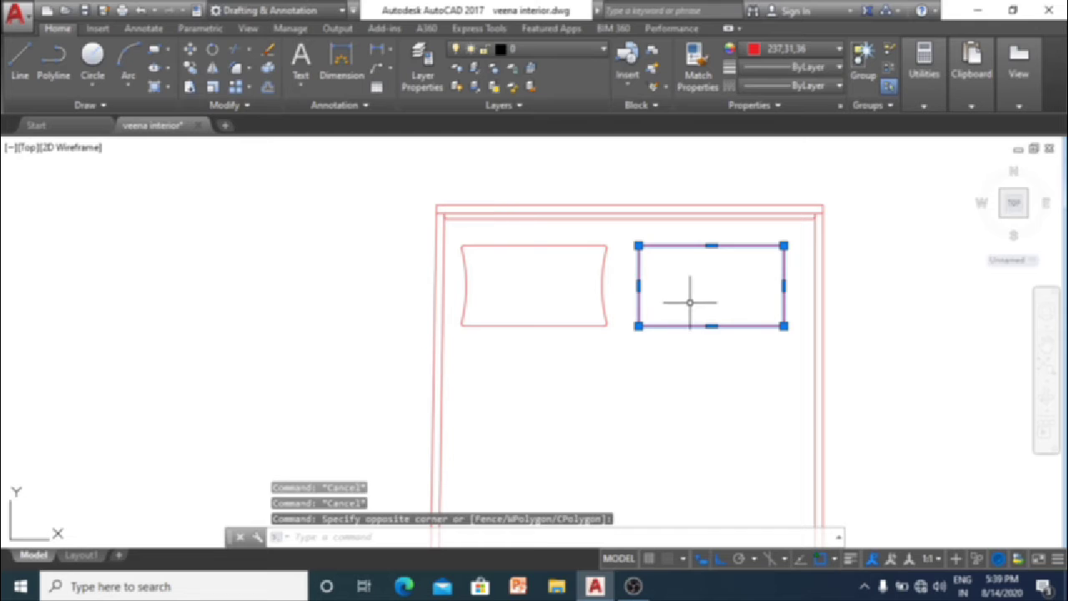
key("Delete")
left_click(647, 279)
left_click(584, 288)
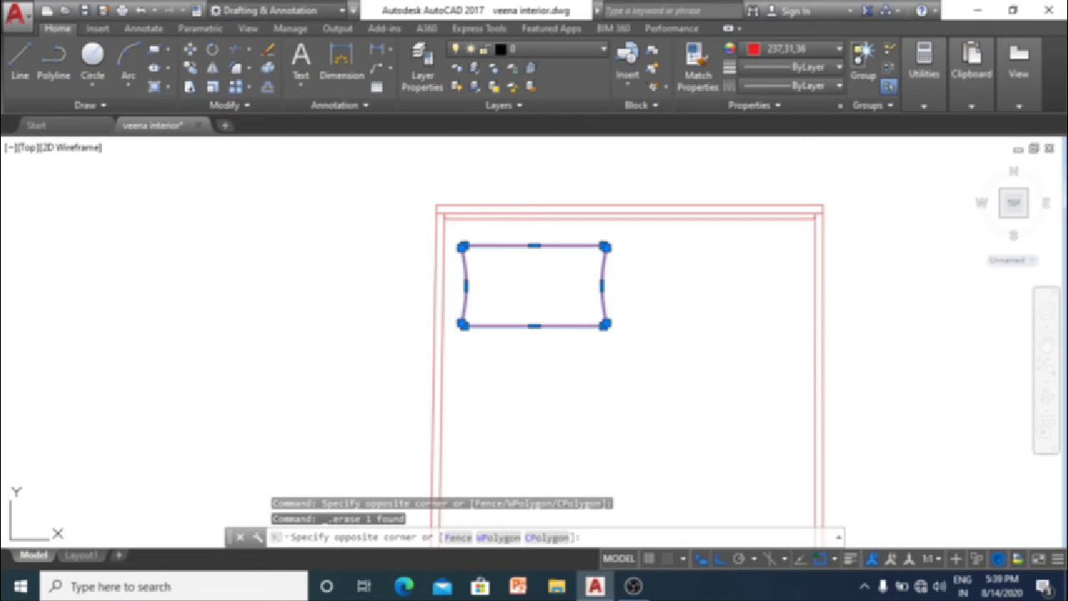
type("co")
key("Return")
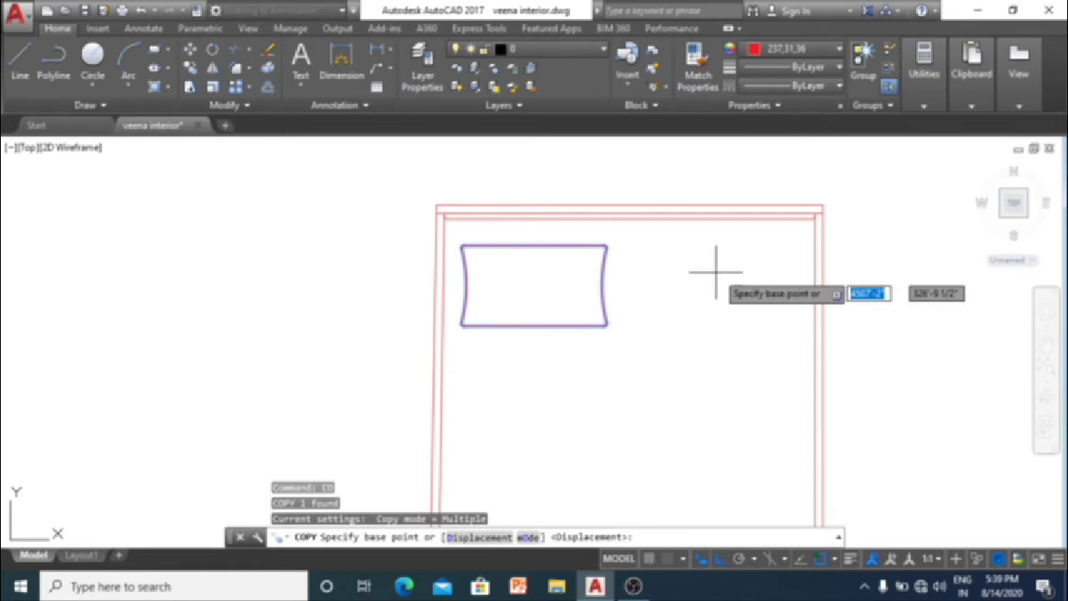
left_click(718, 273)
left_click(901, 275)
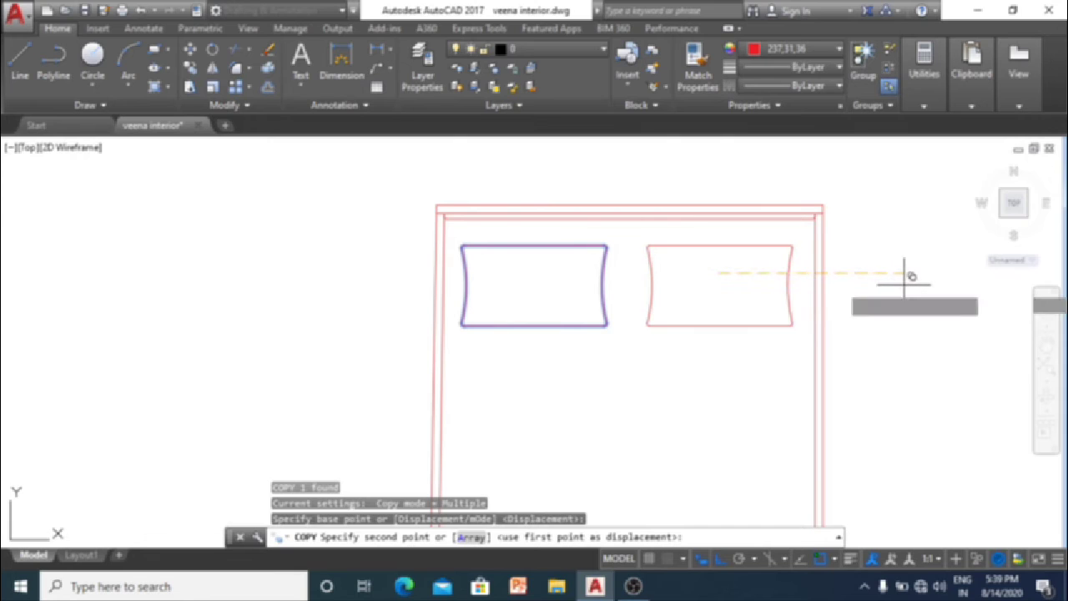
key("Escape")
Step: Select both pillows and begin a move, then cancel it and clear the selection
scroll(730, 326, "down", 4)
scroll(720, 307, "up", 4)
left_click(716, 320)
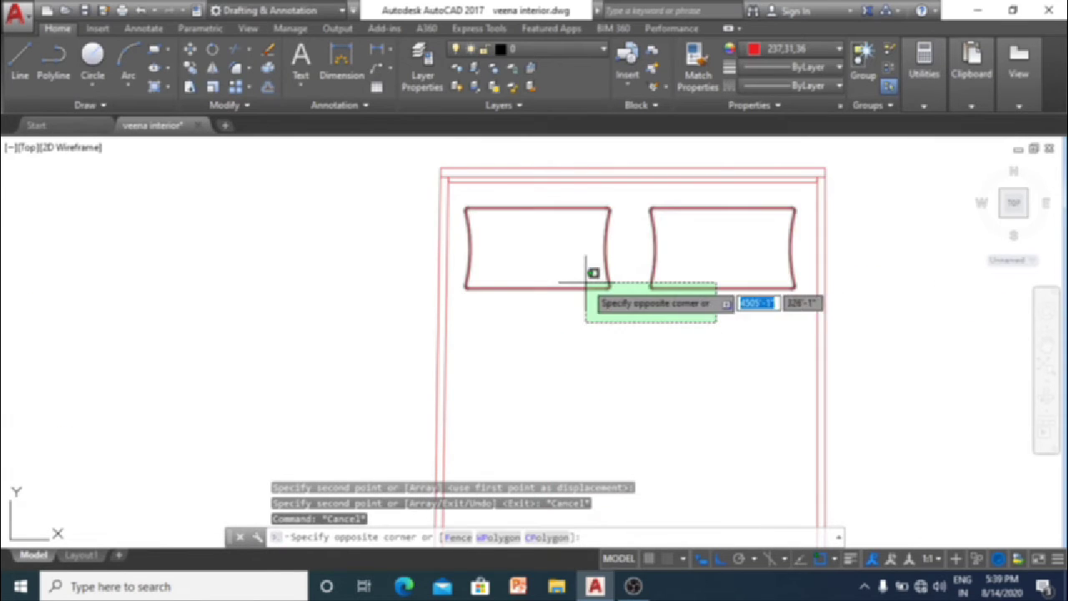
left_click(581, 283)
type("m")
key("Return")
left_click(639, 302)
key("Escape")
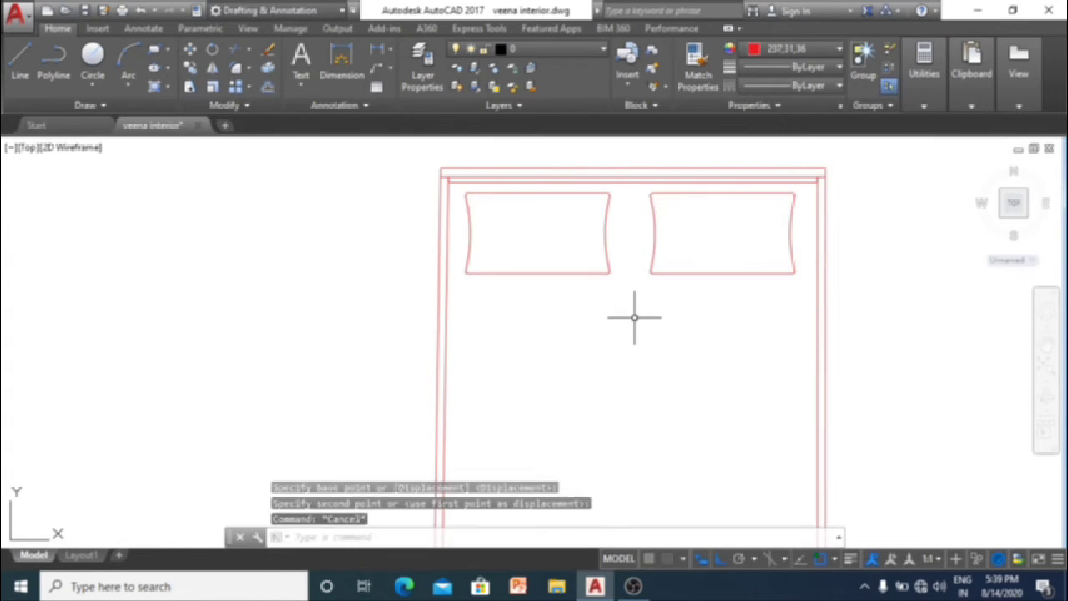
scroll(639, 303, "down", 3)
scroll(670, 319, "up", 2)
key("Escape")
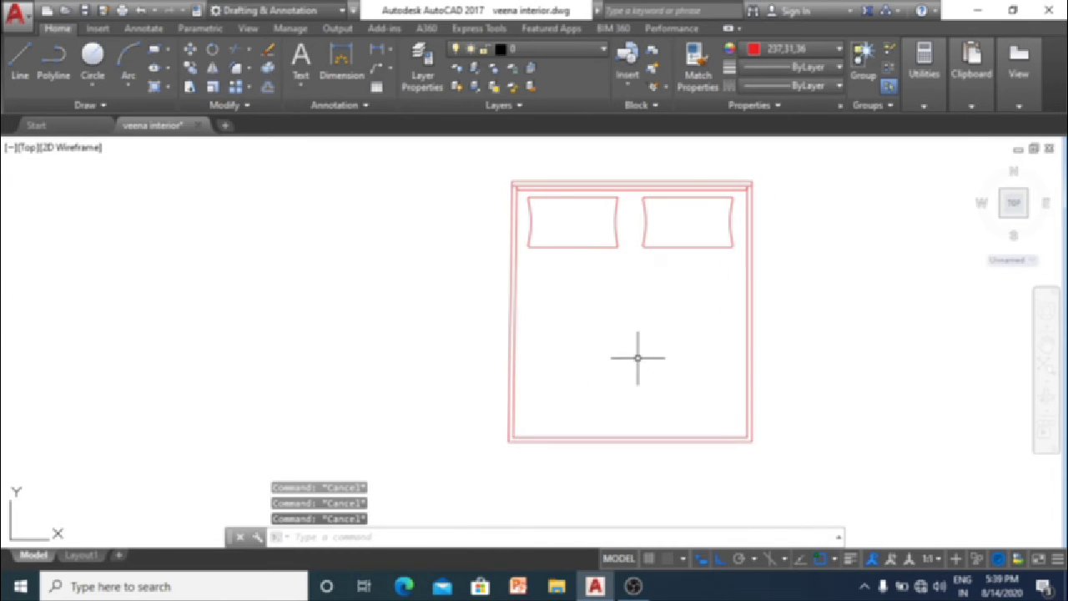
scroll(636, 355, "down", 2)
scroll(643, 324, "down", 2)
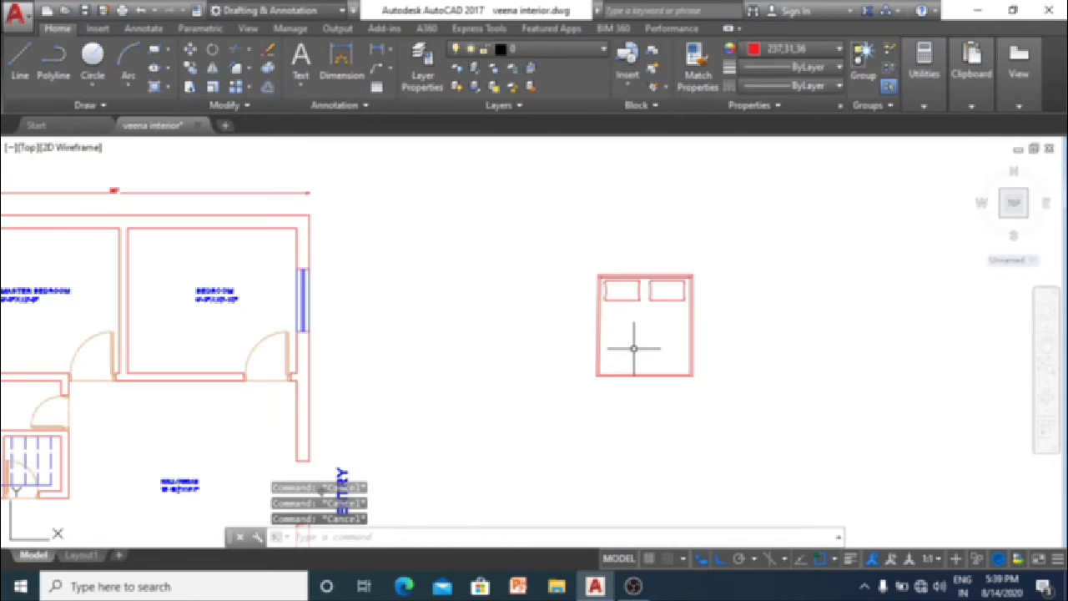
scroll(640, 348, "up", 2)
scroll(679, 195, "up", 2)
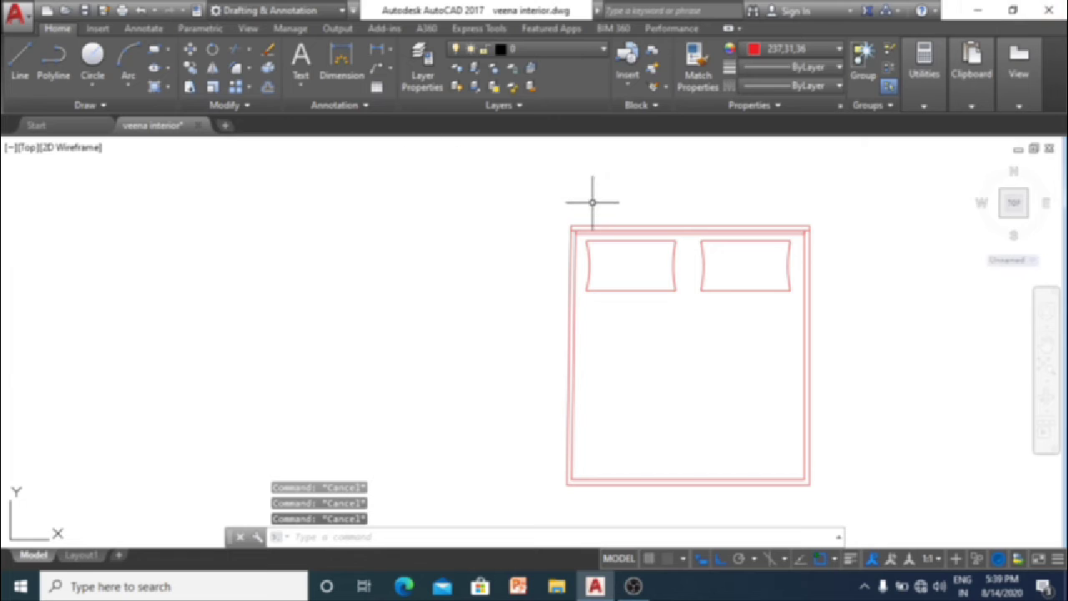
scroll(592, 202, "down", 3)
scroll(484, 220, "down", 2)
scroll(518, 234, "up", 6)
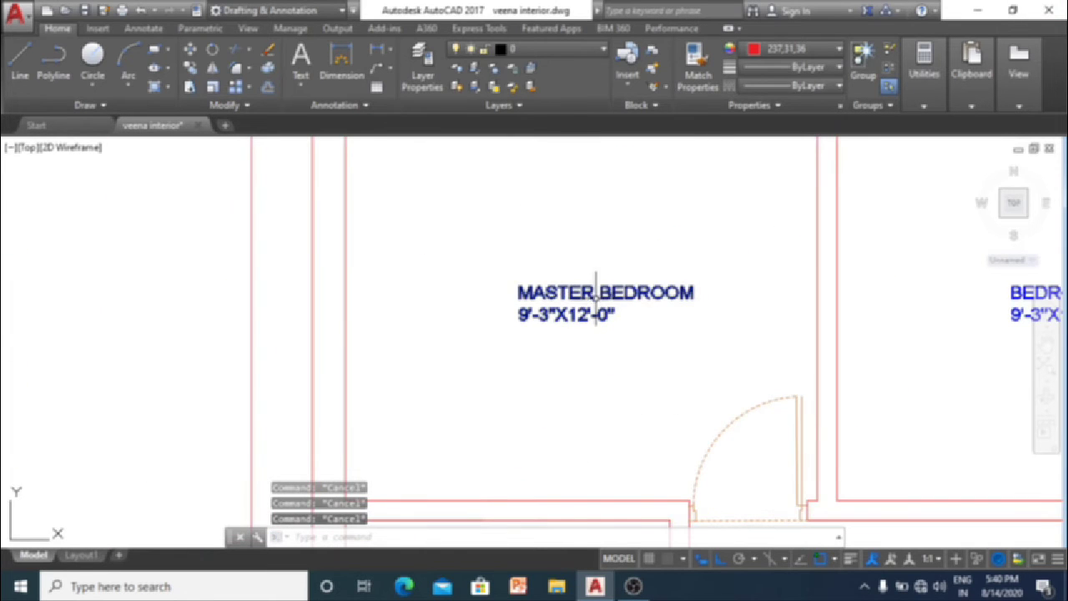
scroll(595, 294, "up", 1)
scroll(593, 308, "down", 3)
scroll(771, 306, "down", 3)
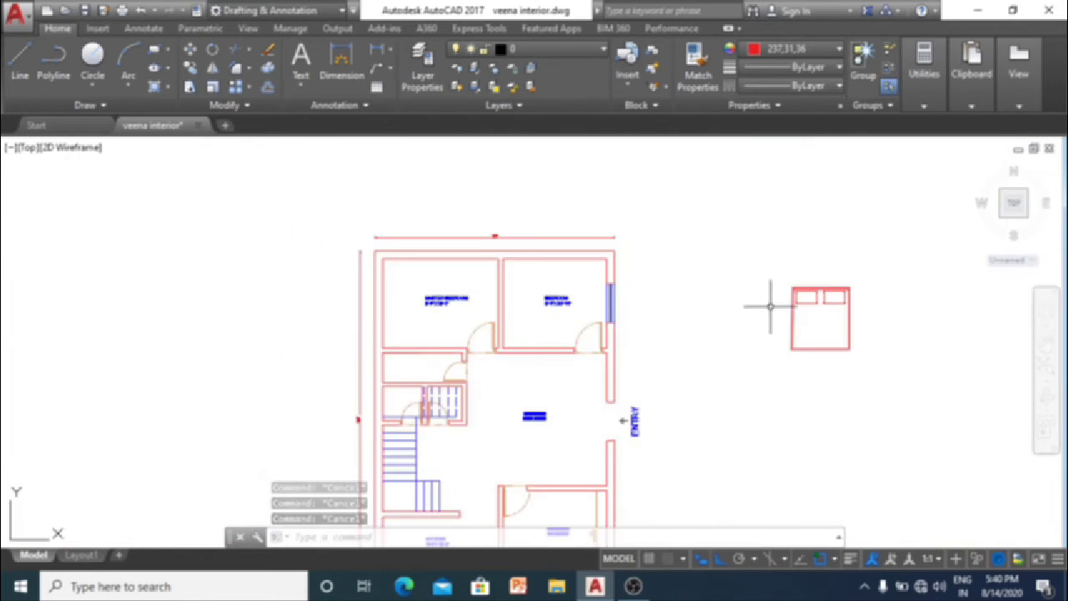
scroll(675, 286, "up", 2)
scroll(648, 282, "up", 2)
scroll(603, 276, "down", 3)
type("o")
key("Return")
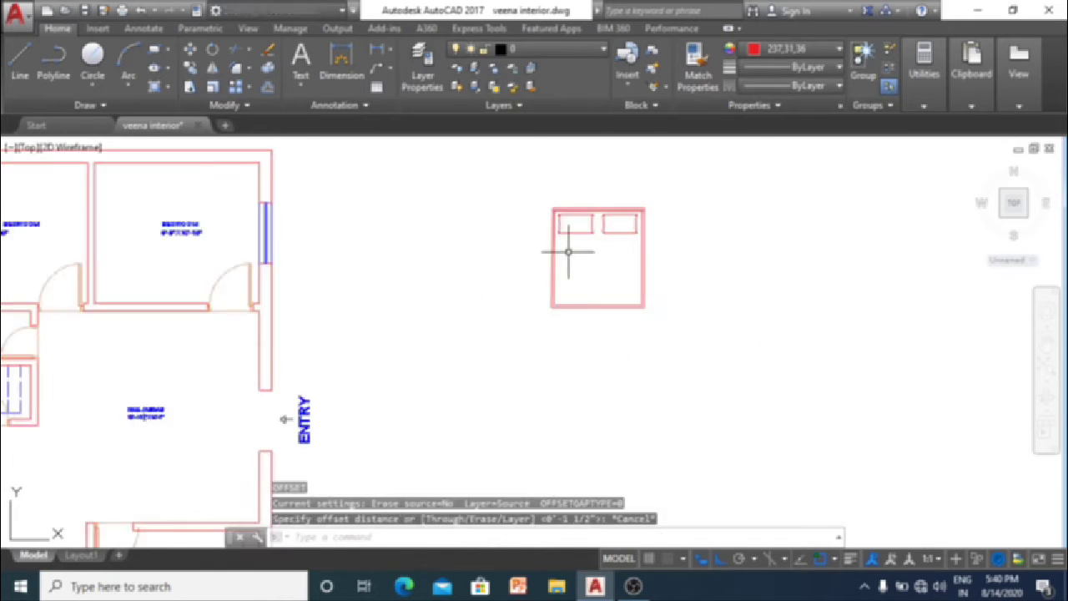
scroll(576, 242, "up", 3)
key("Escape")
key("Escape")
scroll(601, 235, "down", 1)
scroll(605, 242, "down", 3)
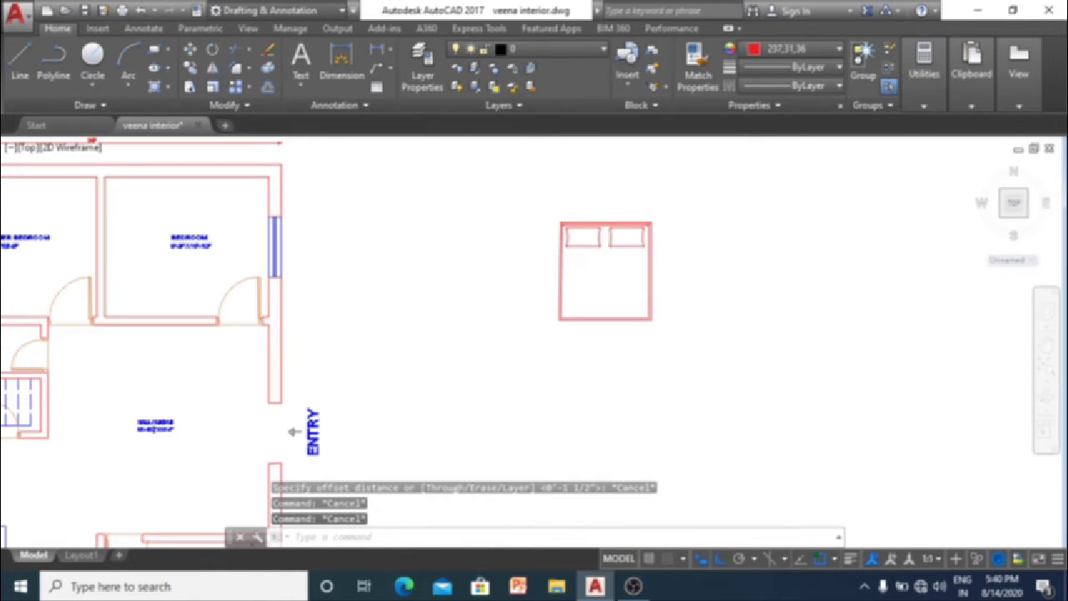
scroll(582, 245, "up", 4)
scroll(605, 273, "up", 1)
key("Escape")
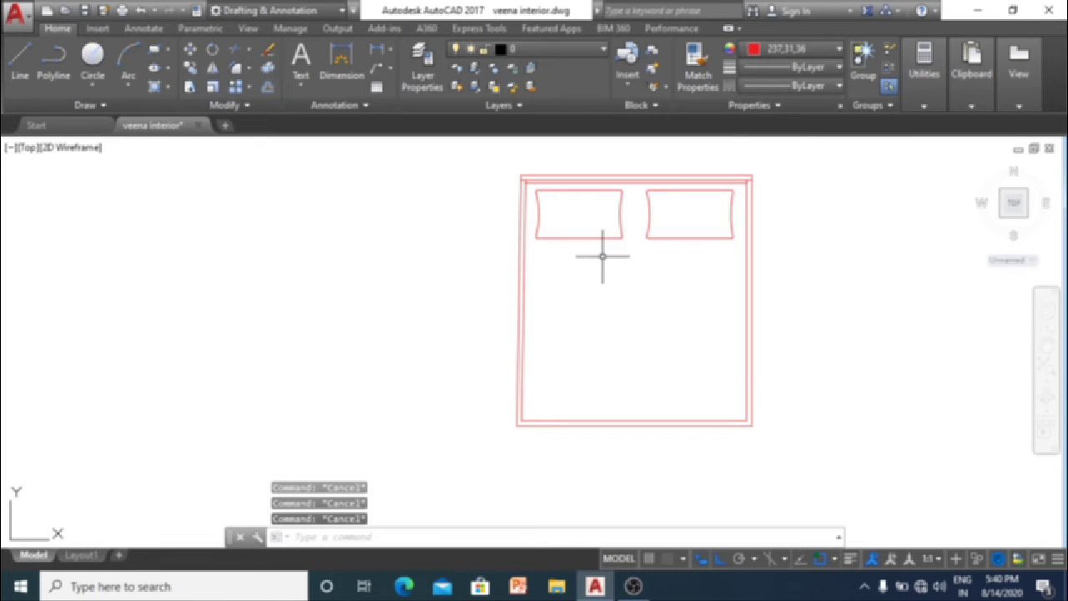
Step: Offset the bed's left edge 1'6" to the left and its right edge 1'6" to the right
type("o")
key("Return")
key("Return")
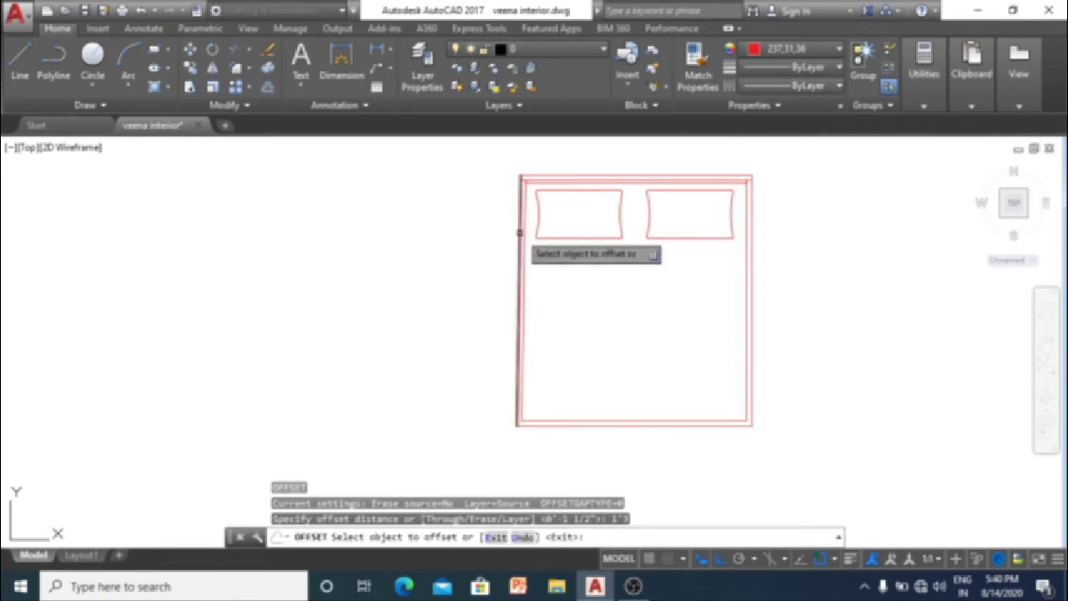
key("Escape")
type("o")
key("Return")
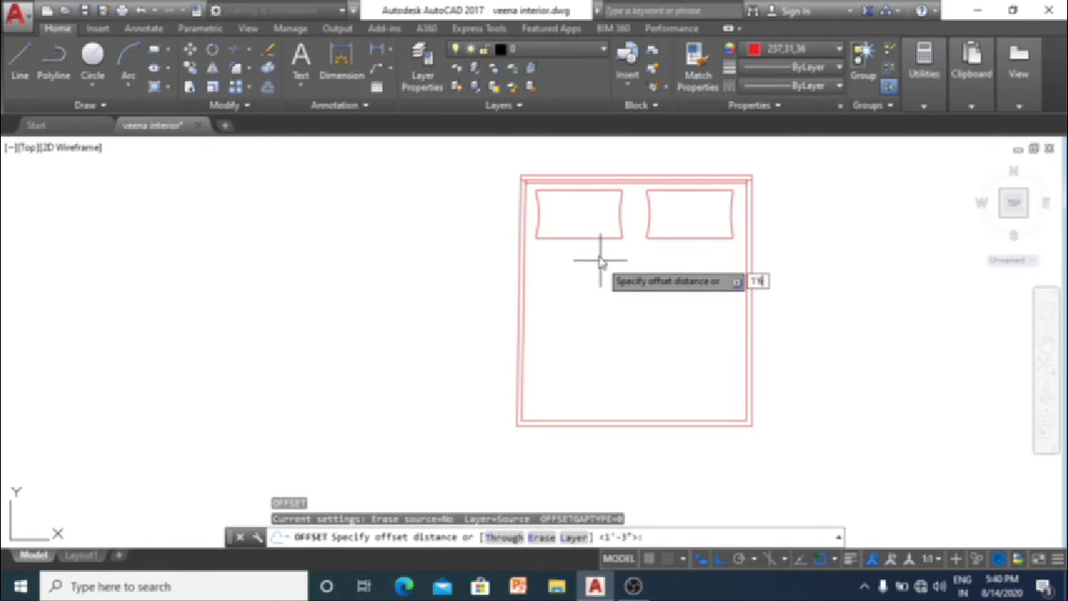
key("Return")
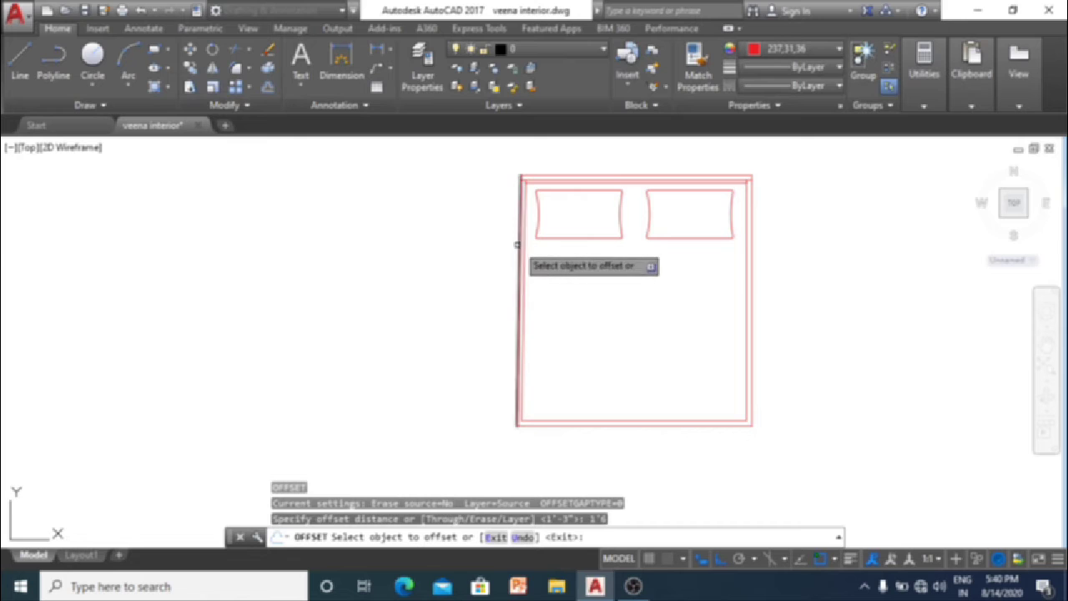
left_click(517, 246)
left_click(476, 238)
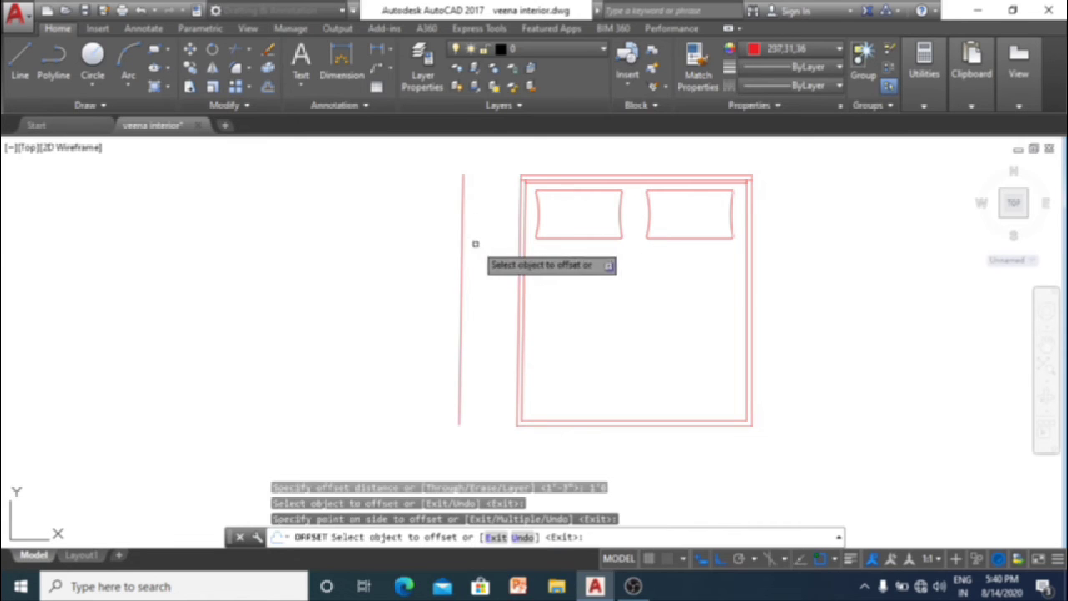
left_click(752, 242)
left_click(912, 235)
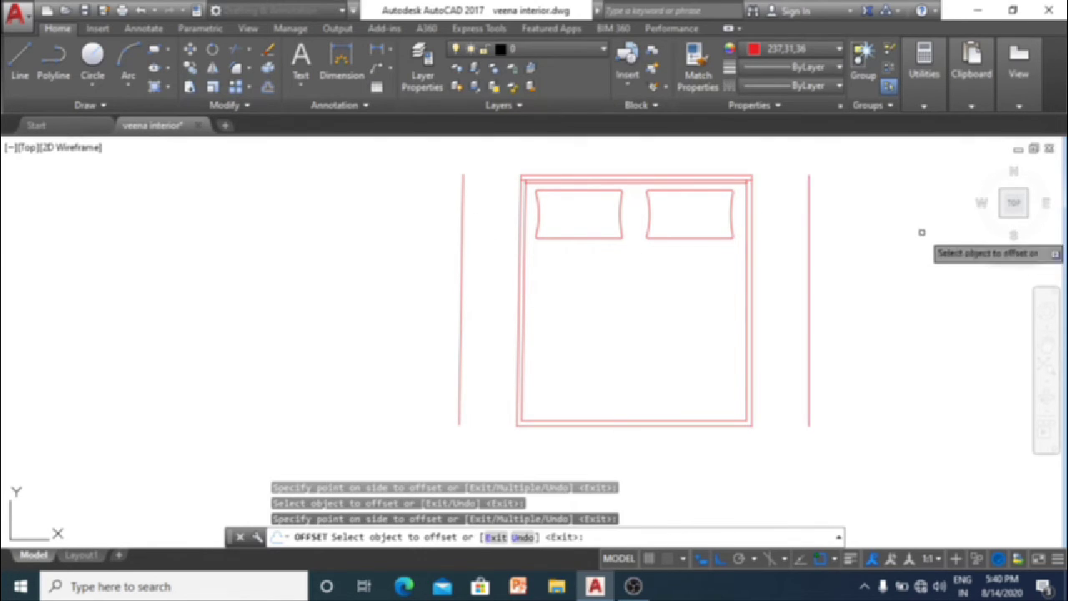
key("Escape")
key("Escape")
key("Escape")
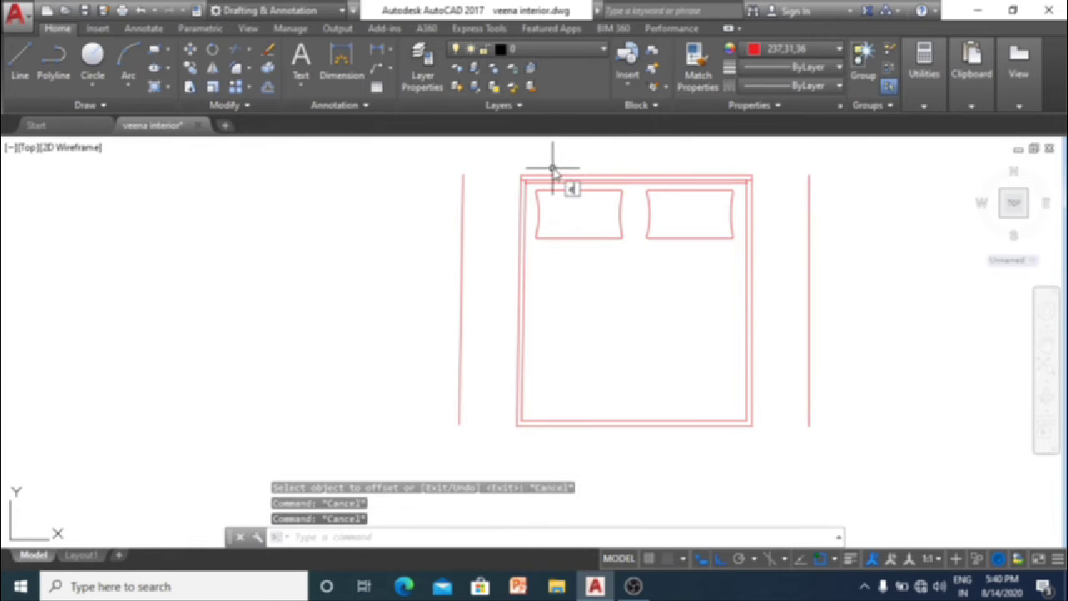
Step: Use EXTEND with both outer vertical lines as boundaries to stretch the bed's top line to them
type("ex")
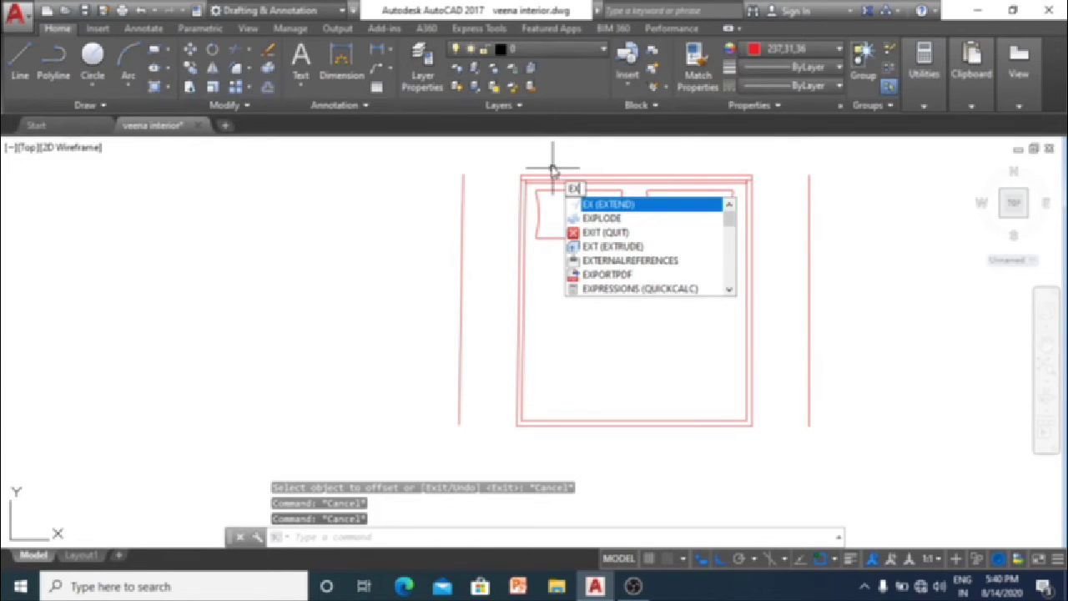
key("Return")
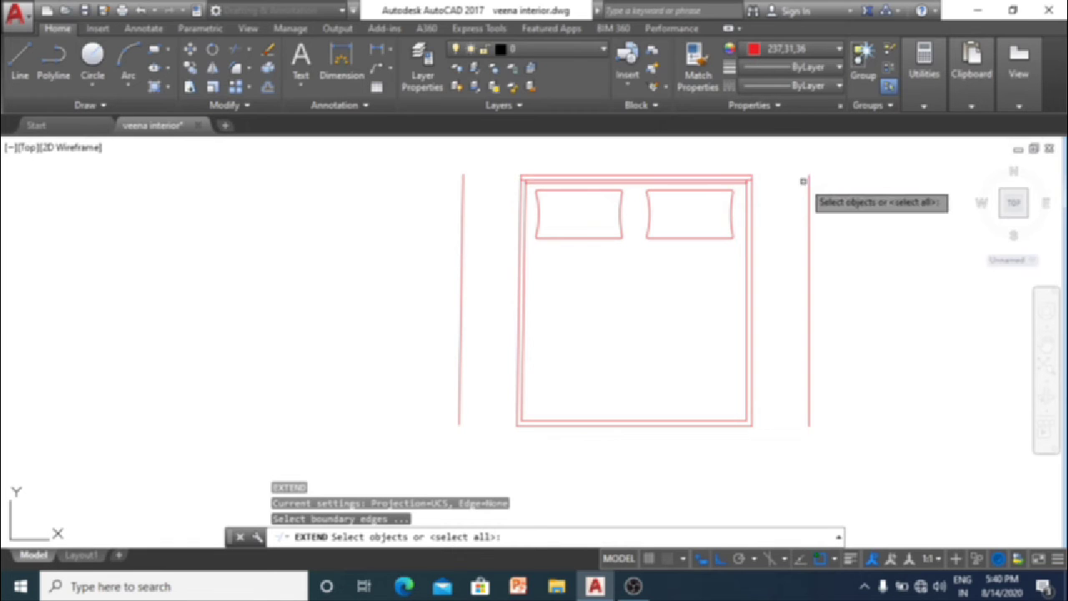
left_click(467, 203)
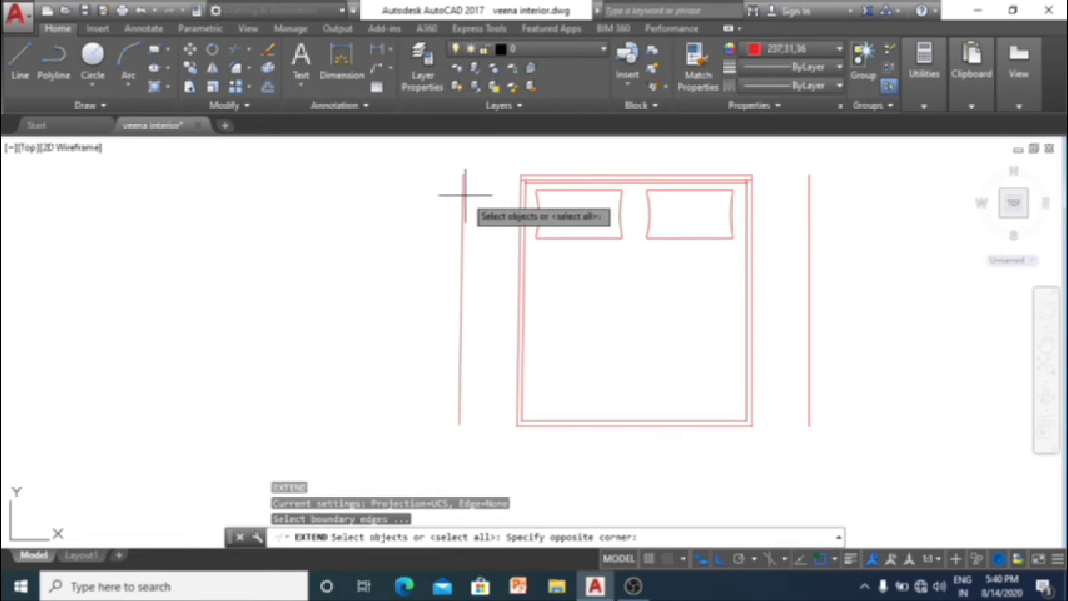
left_click(446, 200)
left_click(841, 238)
left_click(764, 234)
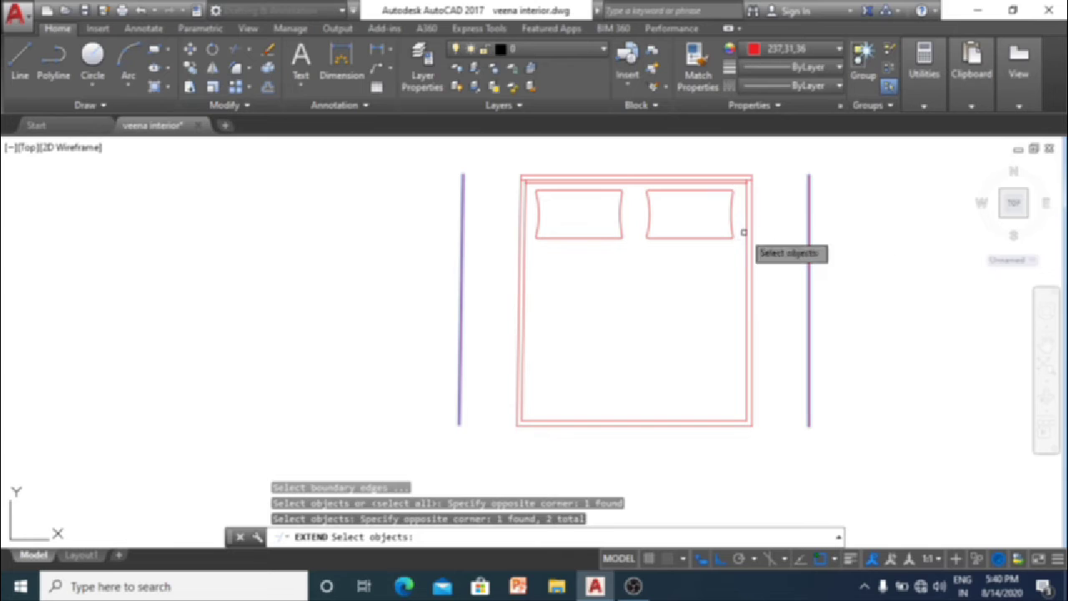
key("Return")
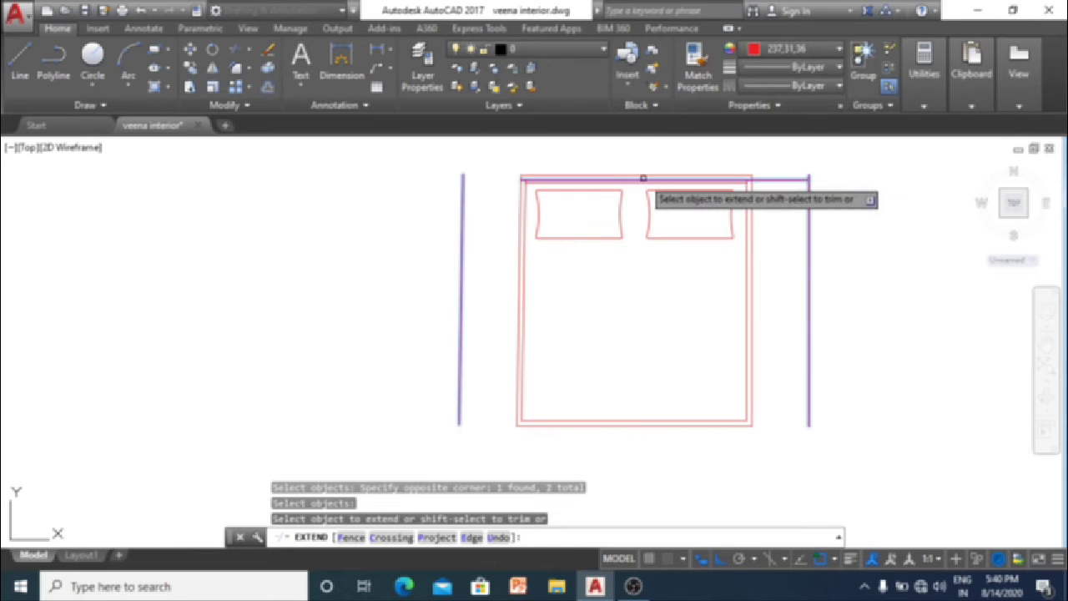
left_click(643, 175)
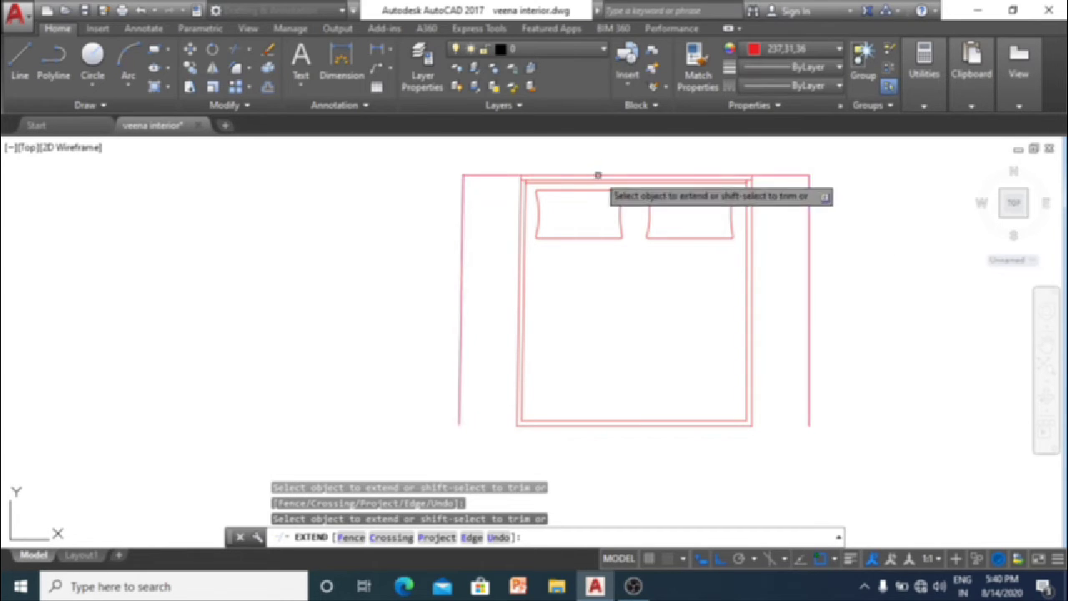
key("Escape")
key("Escape")
key("Escape")
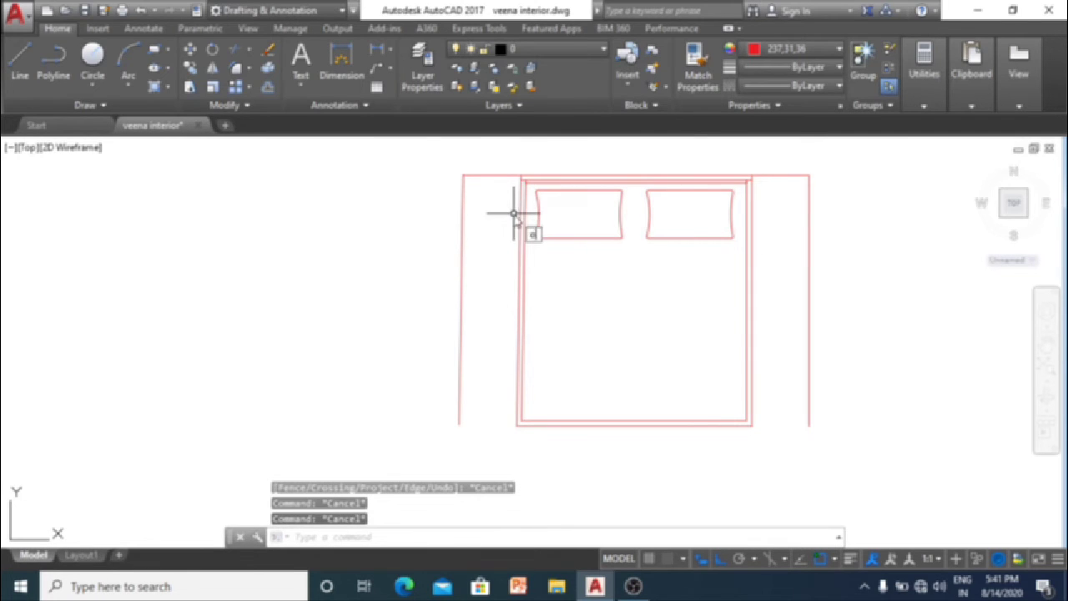
Step: Offset the extended top line 1'3" downward to form the side tables' lower edge
key("Return")
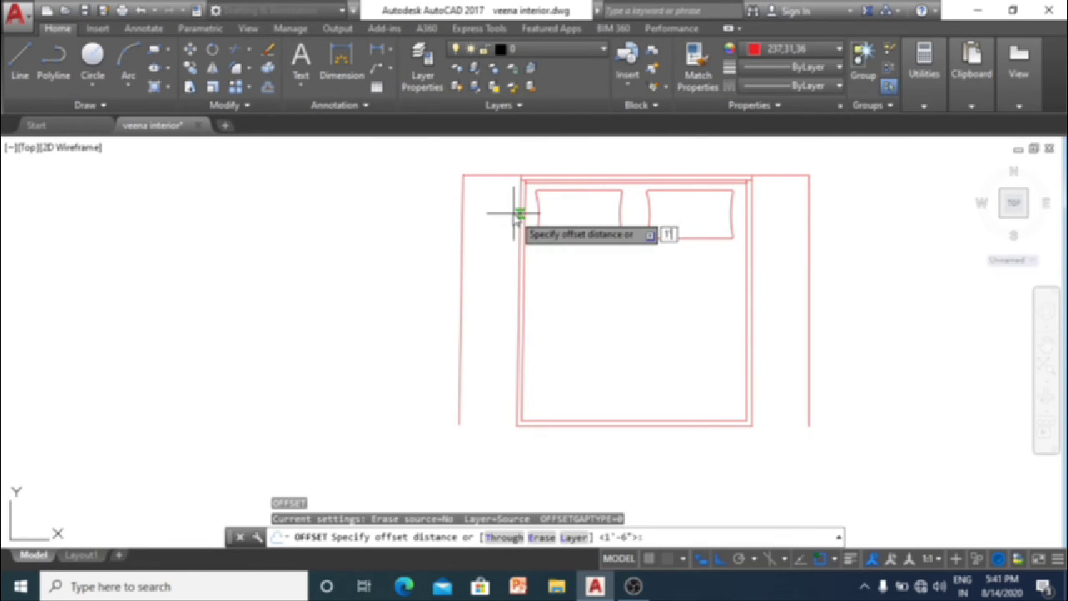
type("3")
key("Return")
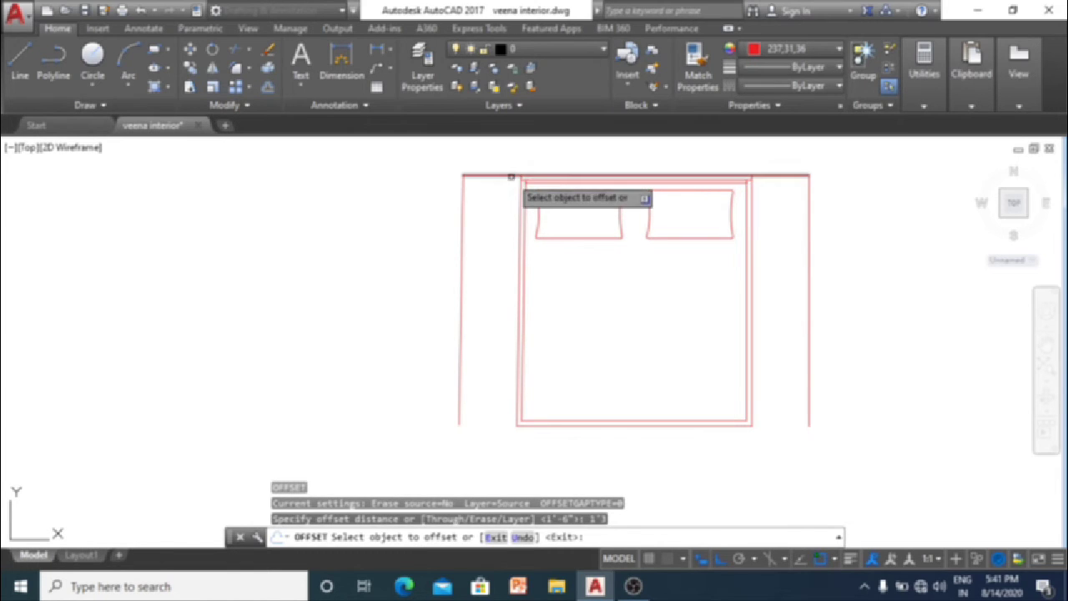
left_click(511, 177)
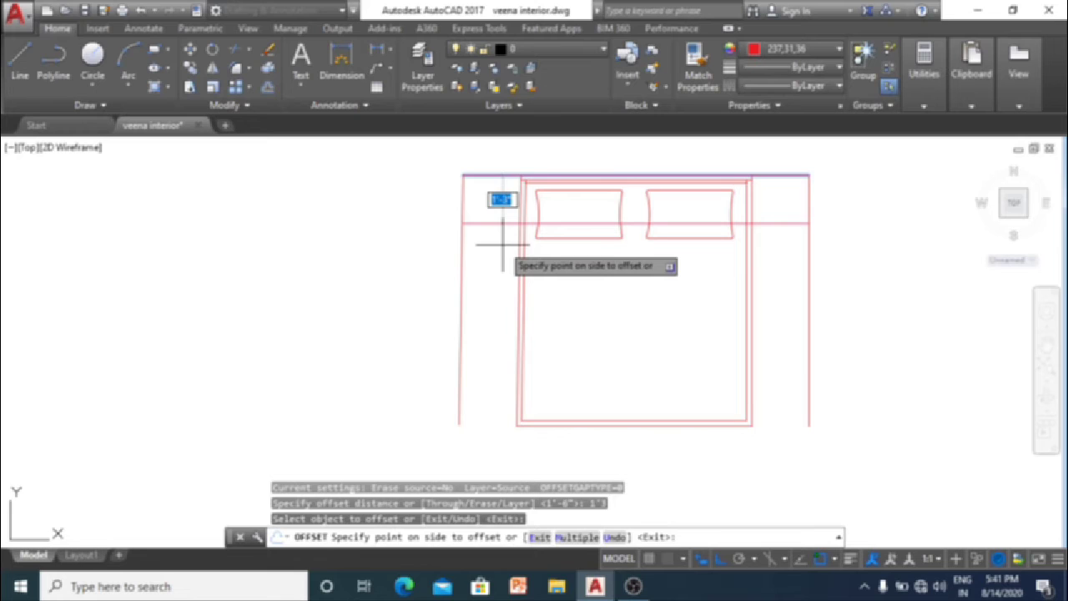
left_click(501, 245)
key("Escape")
key("Escape")
key("Escape")
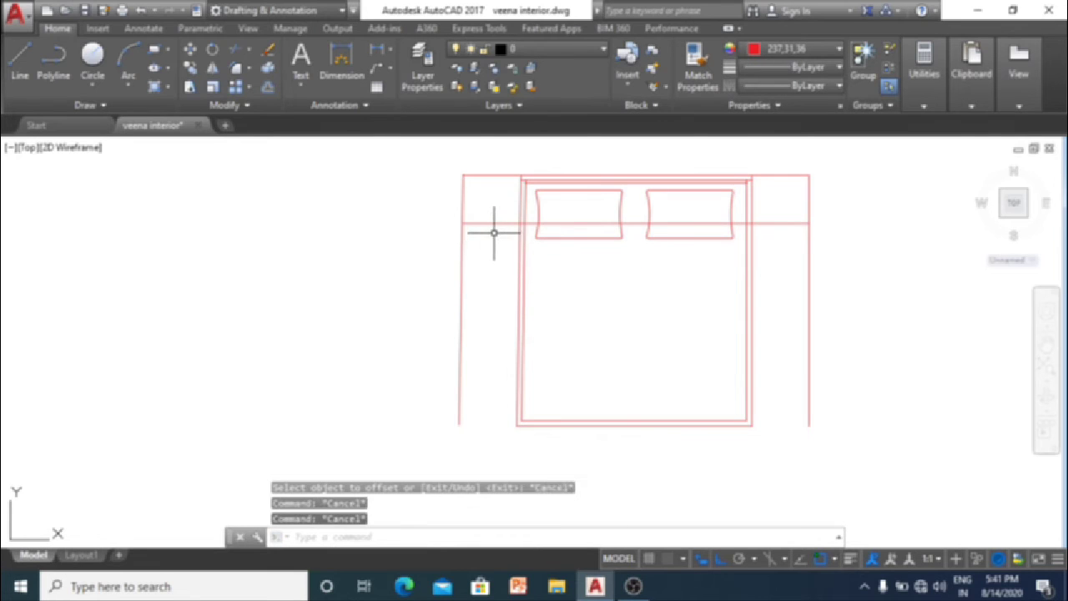
Step: Try trimming the new line at the bed's left edge, then undo the mistaken trim
type("tr")
key("Return")
left_click(520, 231)
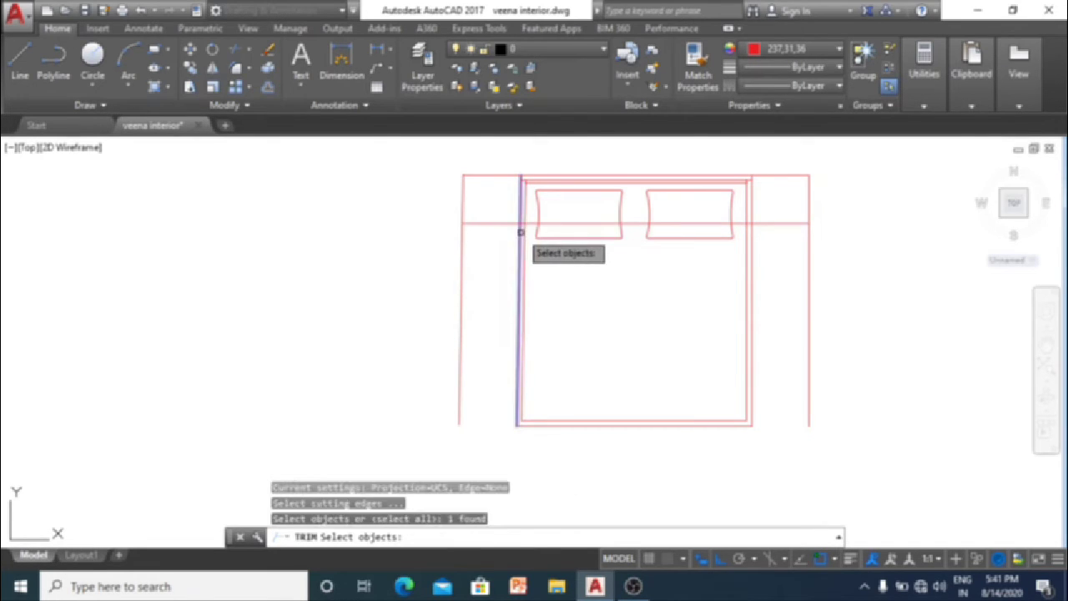
key("Return")
left_click(528, 225)
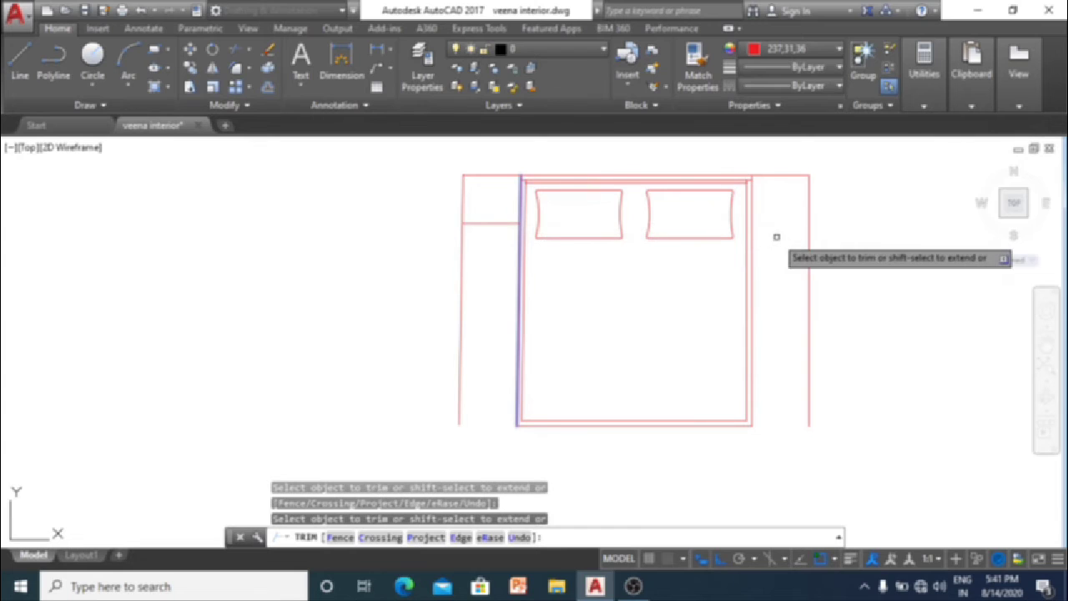
key("ctrl+z")
key("Escape")
key("Escape")
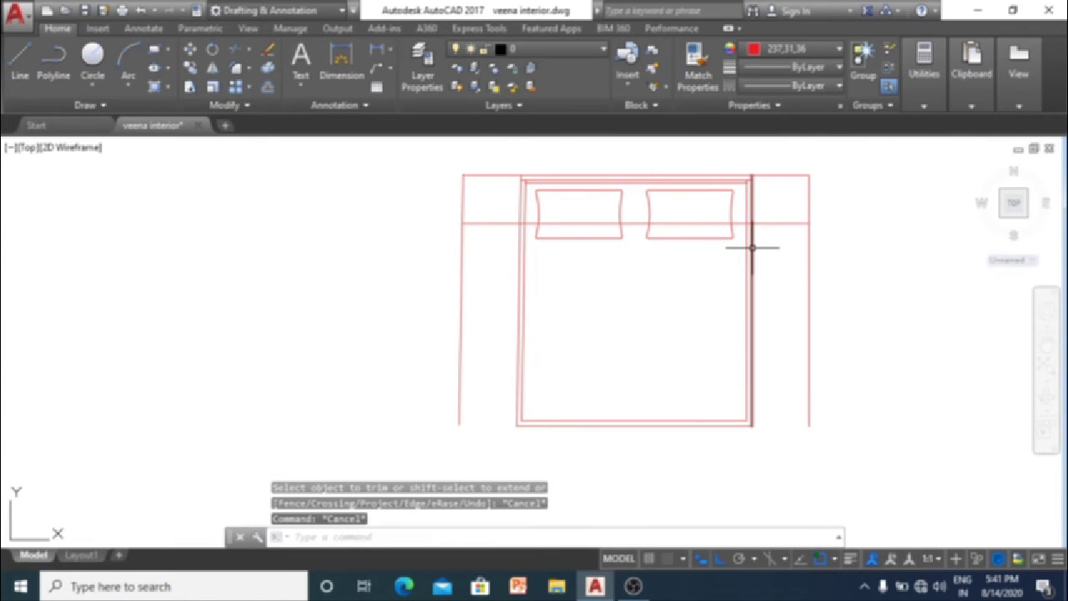
Step: Trim the new line out of the bed between both edges and remove the outer lines below the tables
type("tr")
key("Return")
left_click(751, 245)
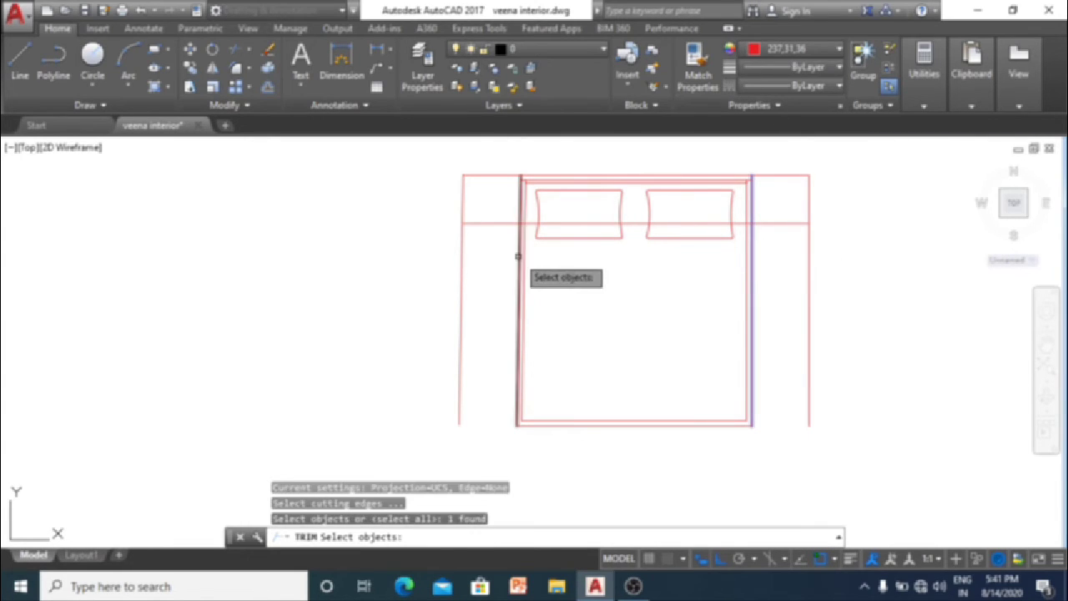
left_click(519, 257)
key("Return")
left_click(633, 225)
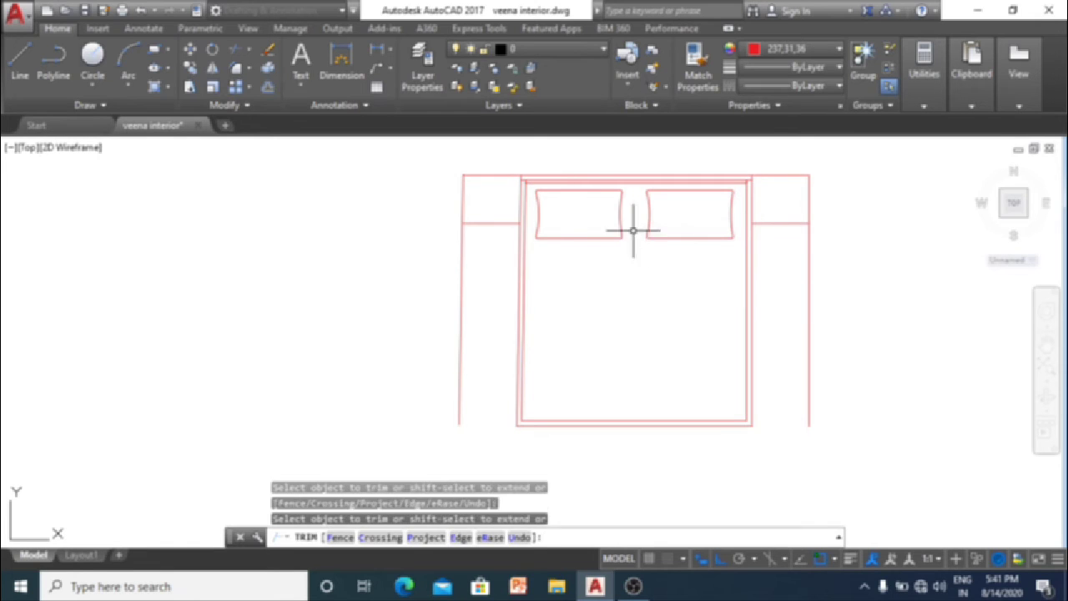
key("Escape")
key("Escape")
left_click(809, 224)
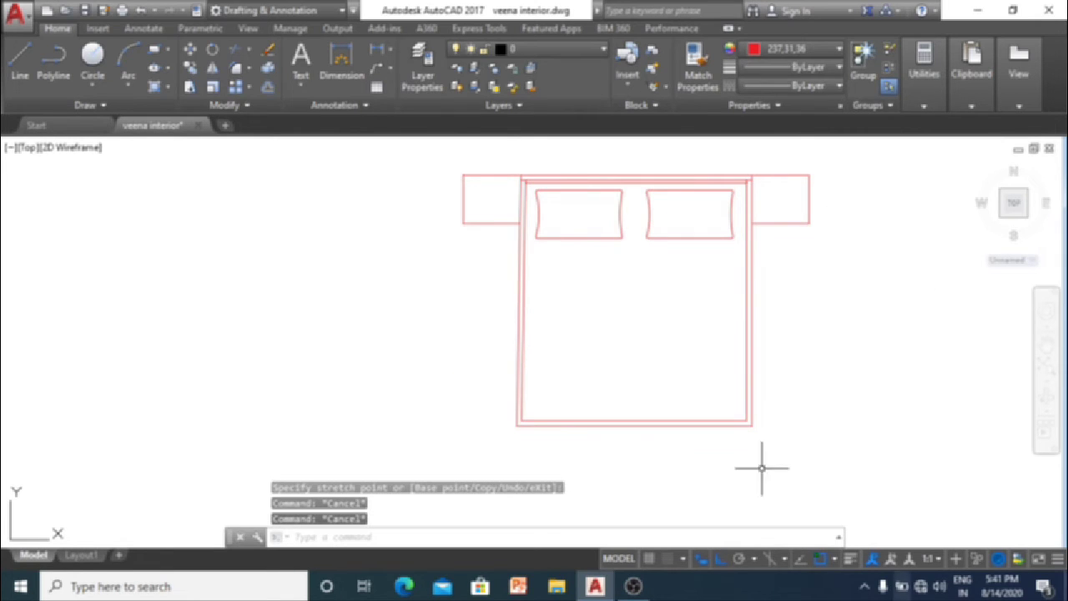
scroll(772, 190, "up", 2)
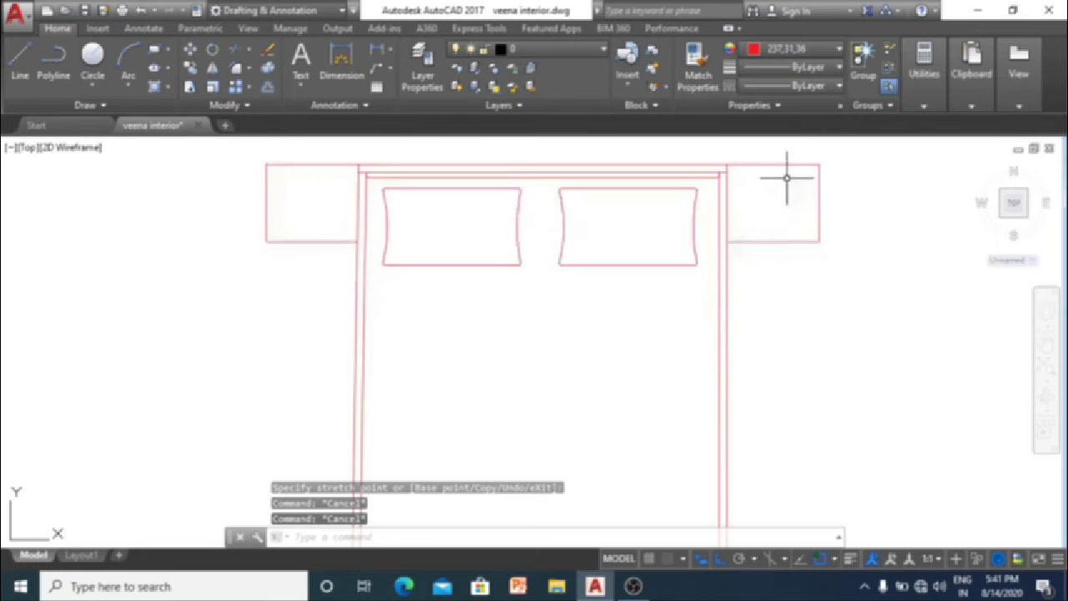
middle_click_drag(787, 174, 781, 243)
scroll(782, 243, "down", 2)
scroll(665, 221, "down", 2)
scroll(665, 222, "up", 2)
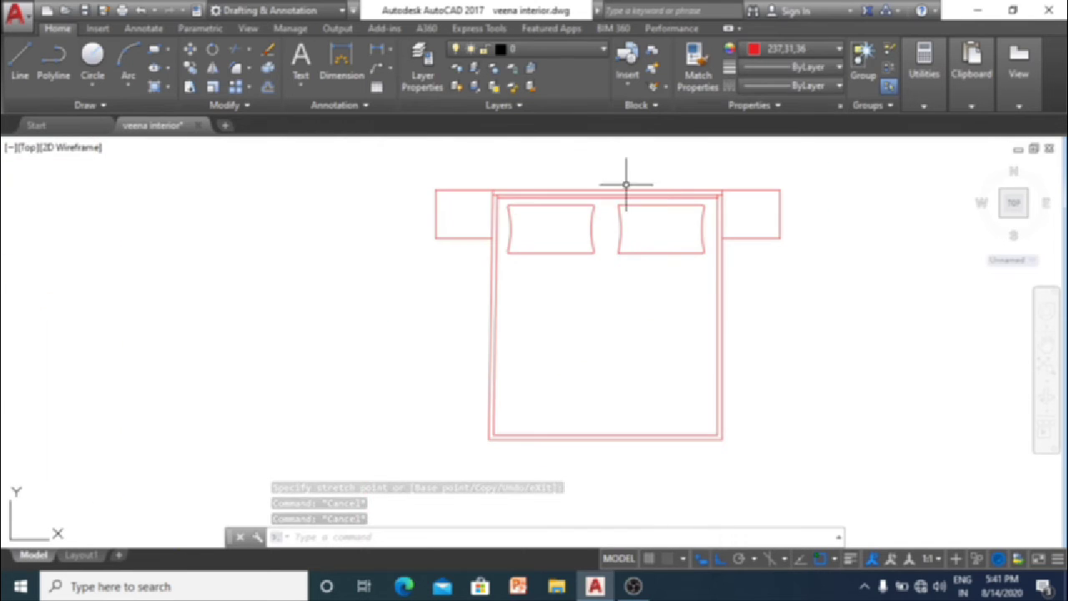
scroll(667, 270, "down", 2)
scroll(685, 258, "up", 2)
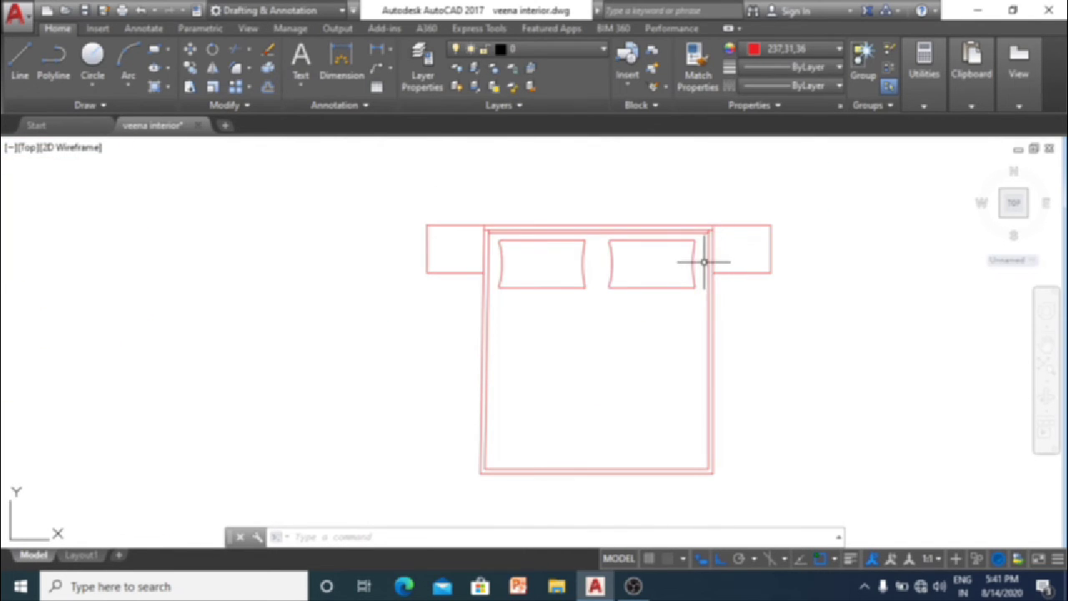
scroll(709, 255, "up", 2)
scroll(619, 258, "down", 2)
scroll(398, 263, "up", 2)
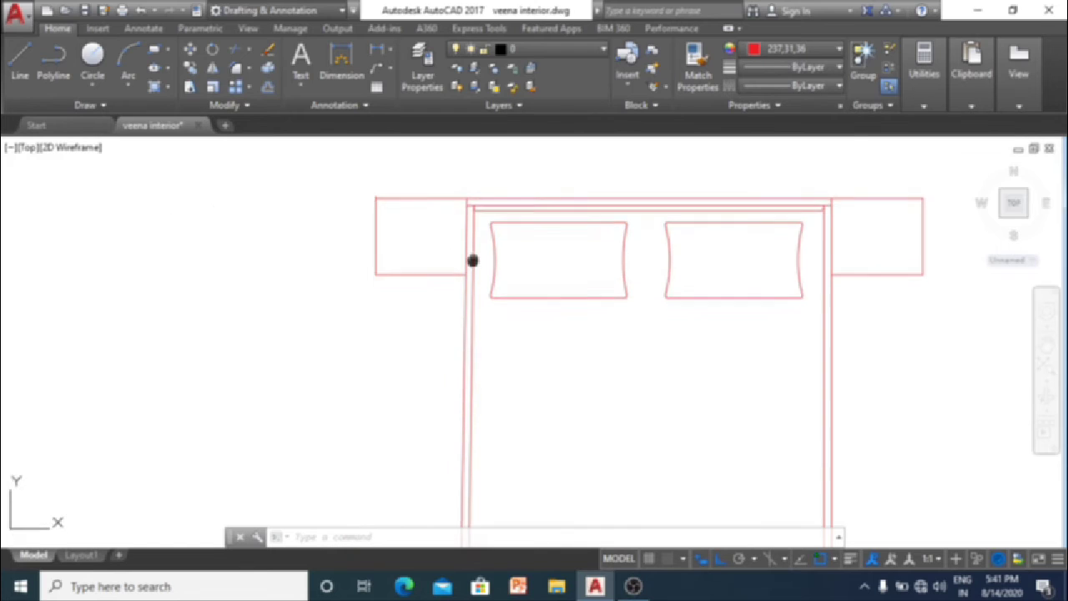
scroll(456, 233, "down", 2)
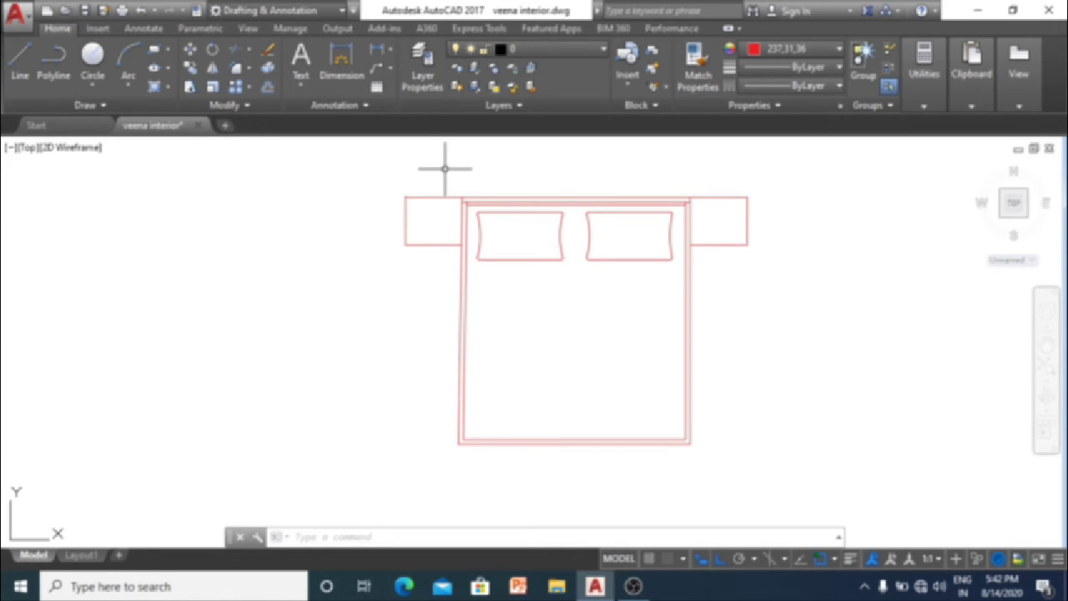
Step: Draw a 4 1/2" radius circle in the left side table and a concentric 2 1/2" circle inside it
scroll(451, 212, "up", 4)
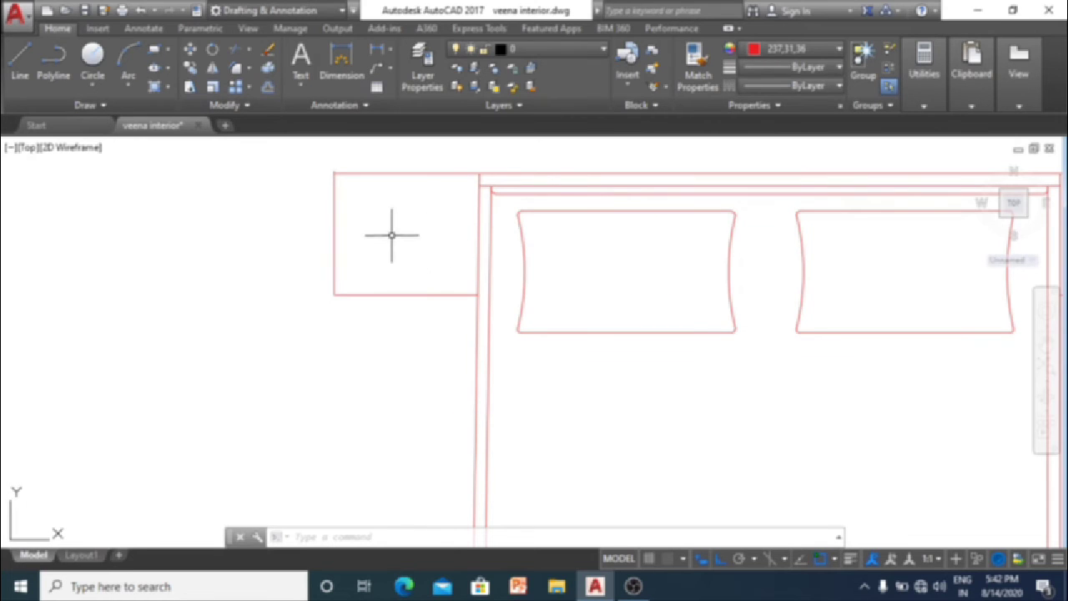
type("c")
key("Return")
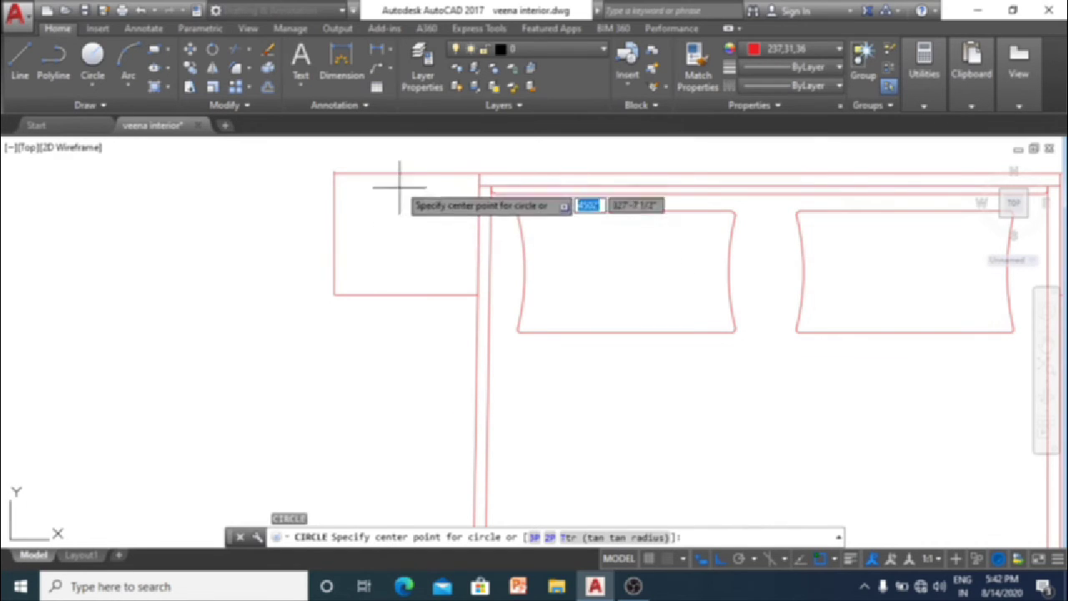
left_click(403, 234)
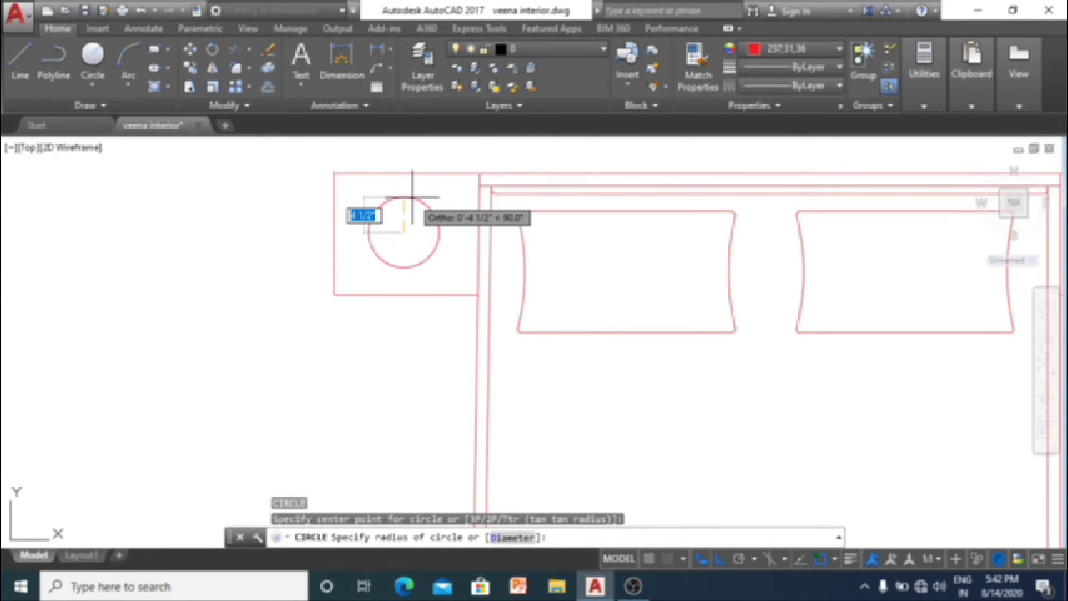
left_click(411, 198)
scroll(422, 242, "up", 2)
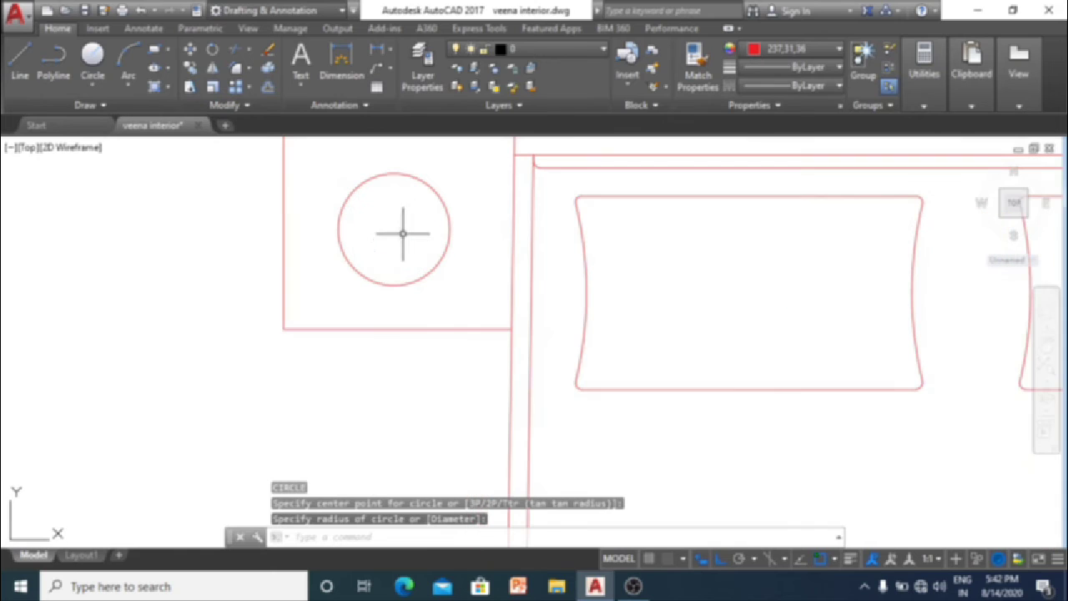
key("Return")
left_click(393, 228)
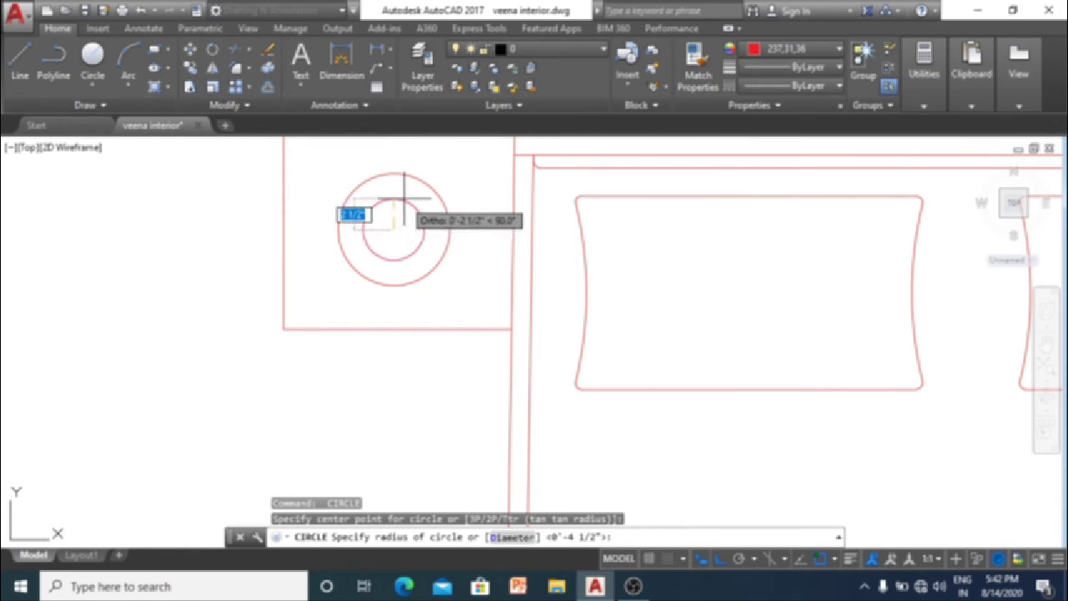
key("Escape")
Step: Select both lamp circles with a selection window
key("Escape")
scroll(401, 229, "down", 3)
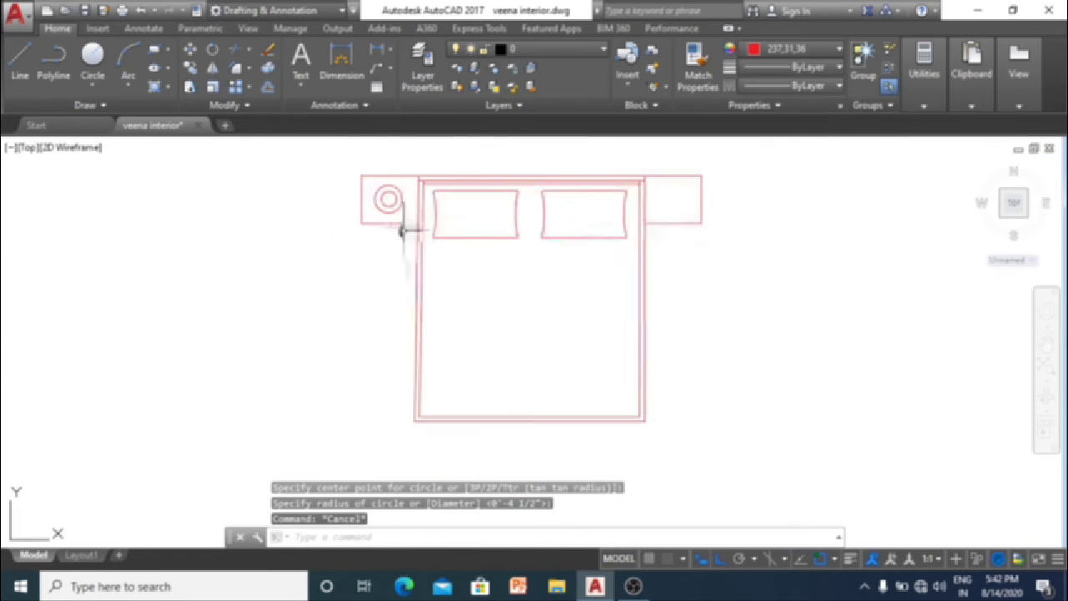
scroll(400, 229, "up", 4)
left_click_drag(267, 200, 417, 351)
key("Escape")
key("Escape")
scroll(390, 237, "down", 2)
scroll(389, 233, "up", 4)
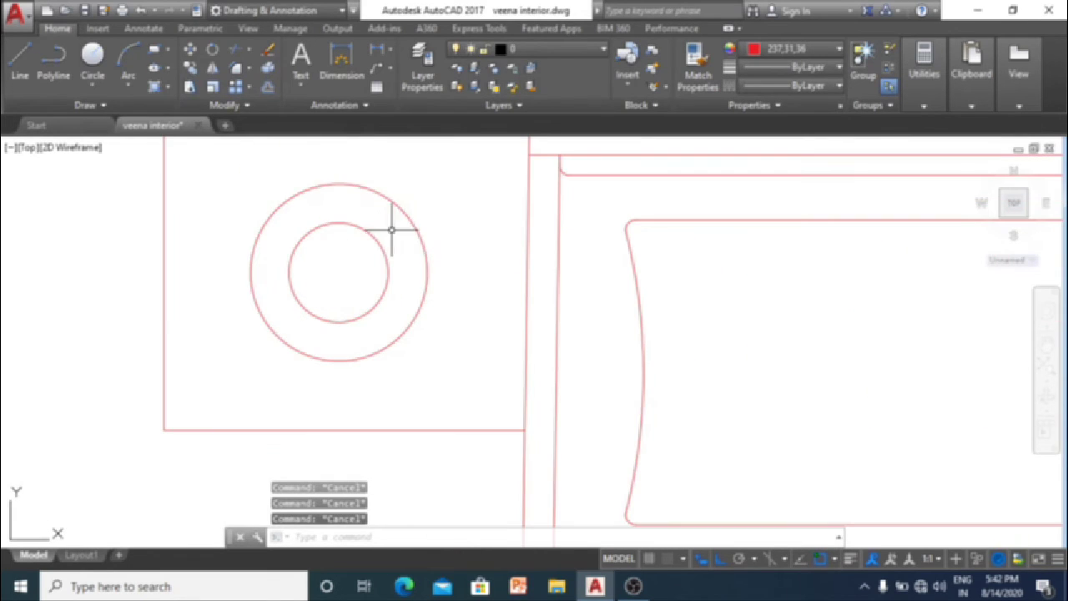
left_click(416, 205)
left_click(360, 242)
scroll(361, 250, "down", 2)
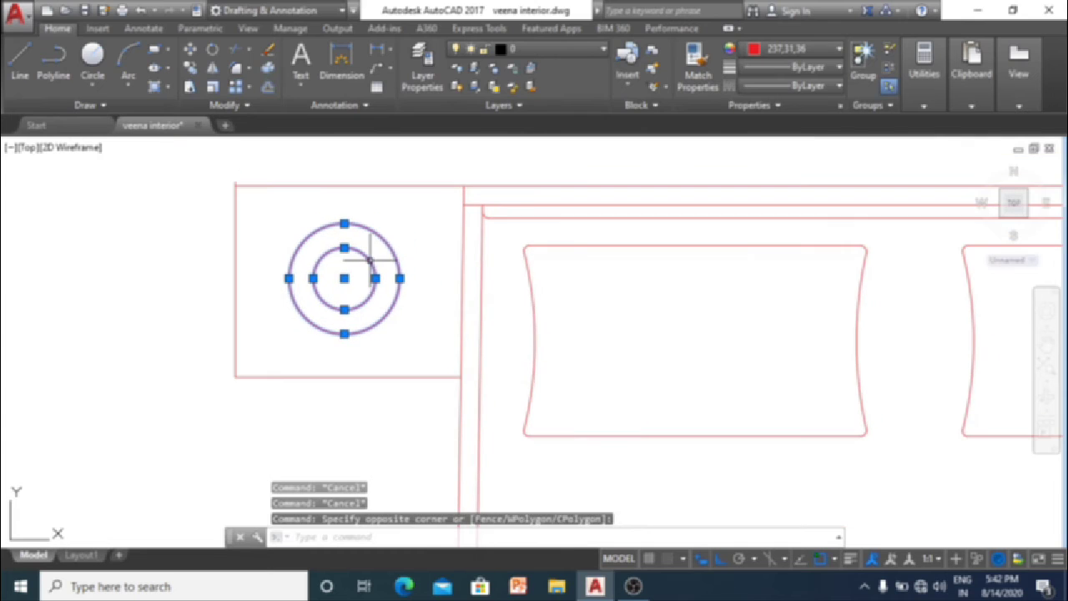
type("co")
key("Return")
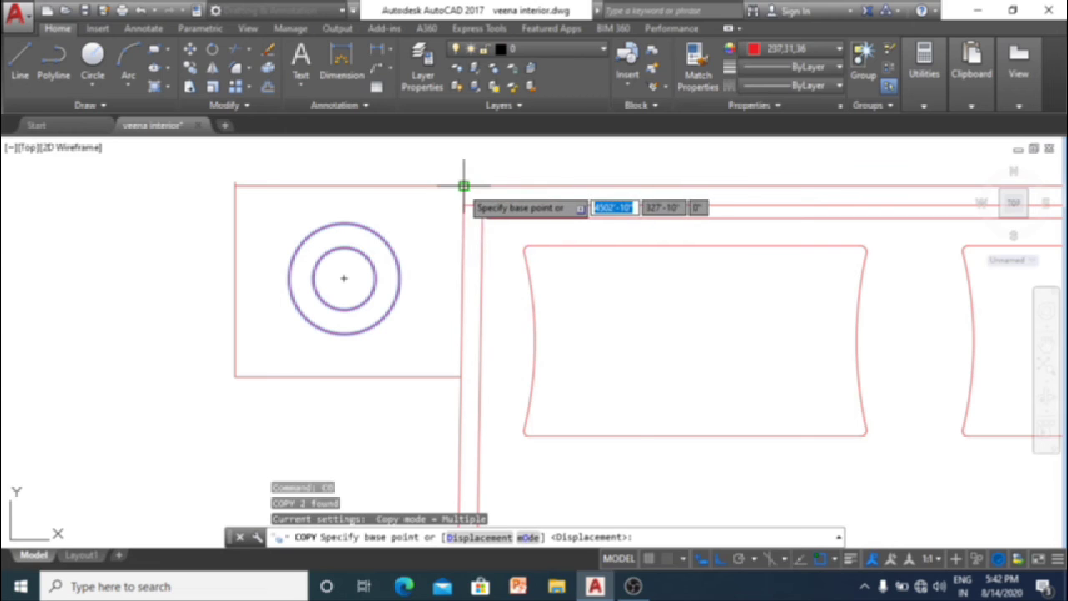
left_click(464, 185)
scroll(572, 210, "down", 3)
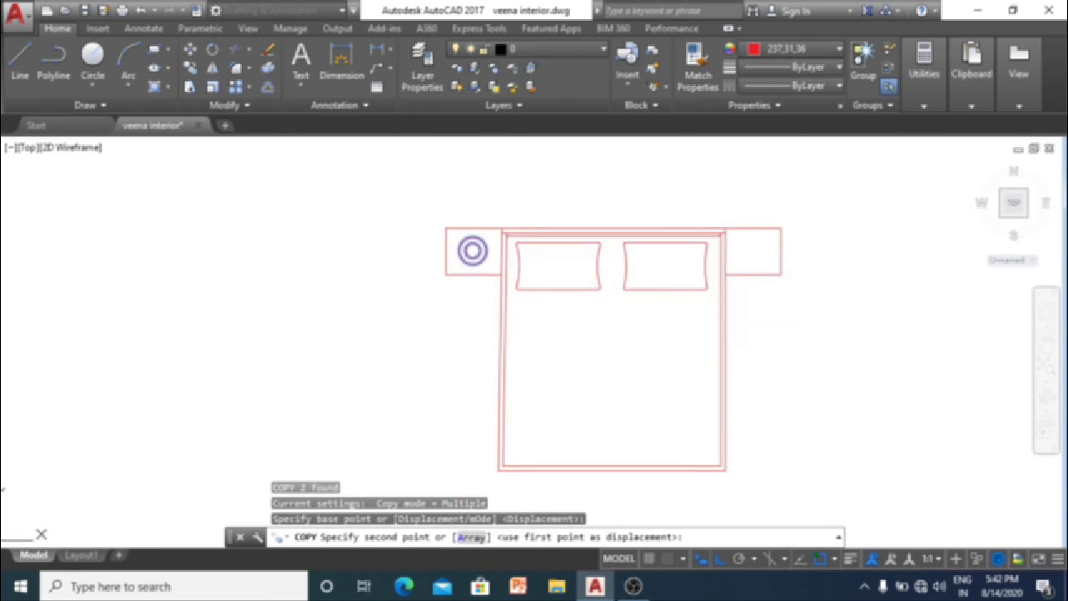
left_click(781, 226)
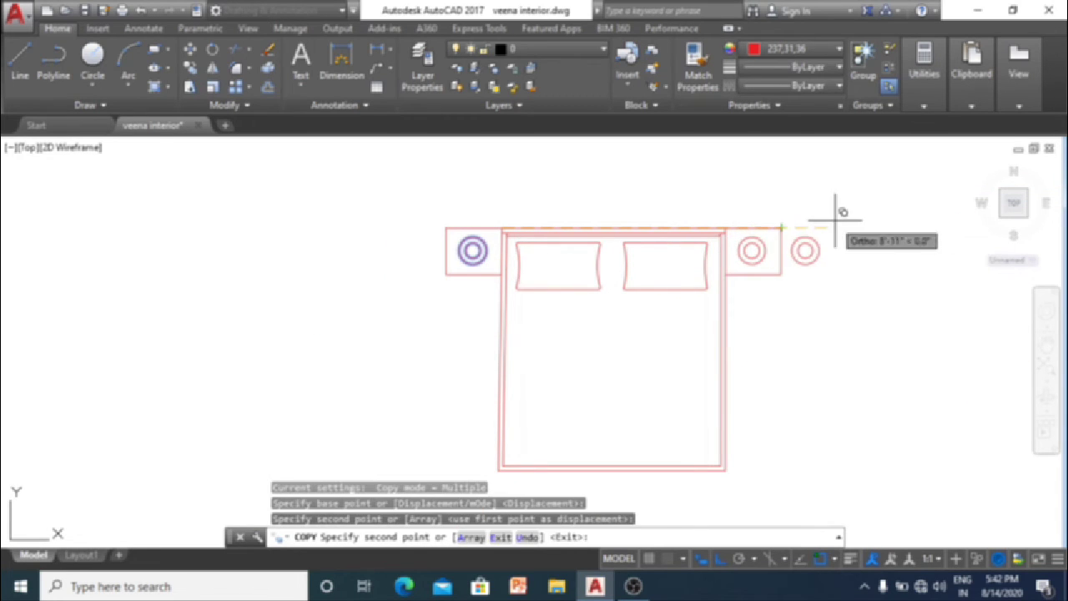
key("Escape")
scroll(689, 226, "up", 2)
scroll(686, 227, "down", 2)
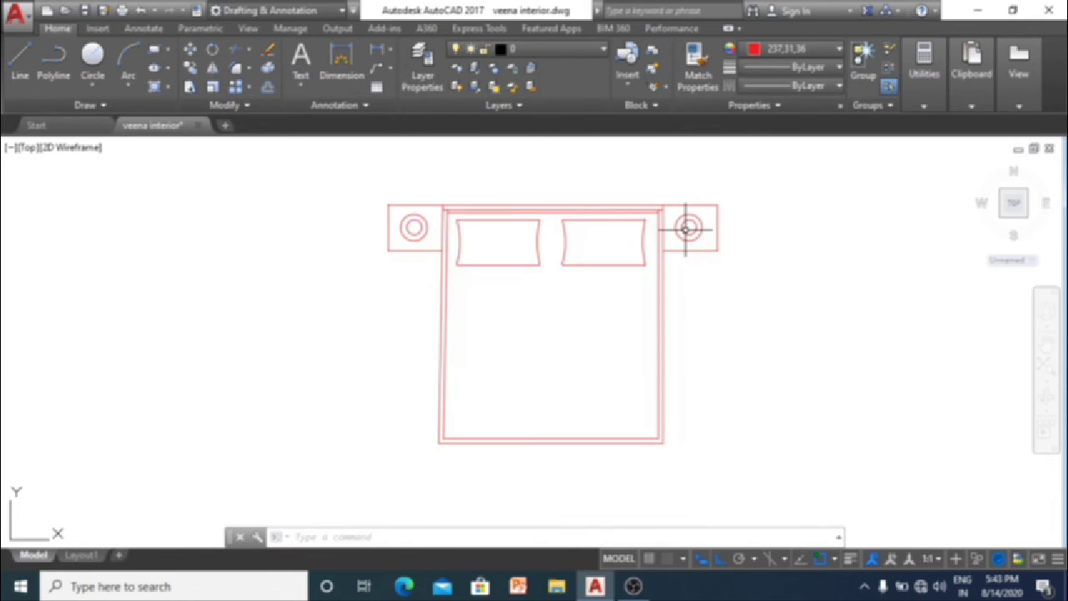
scroll(686, 227, "down", 2)
scroll(701, 226, "up", 2)
scroll(700, 221, "up", 2)
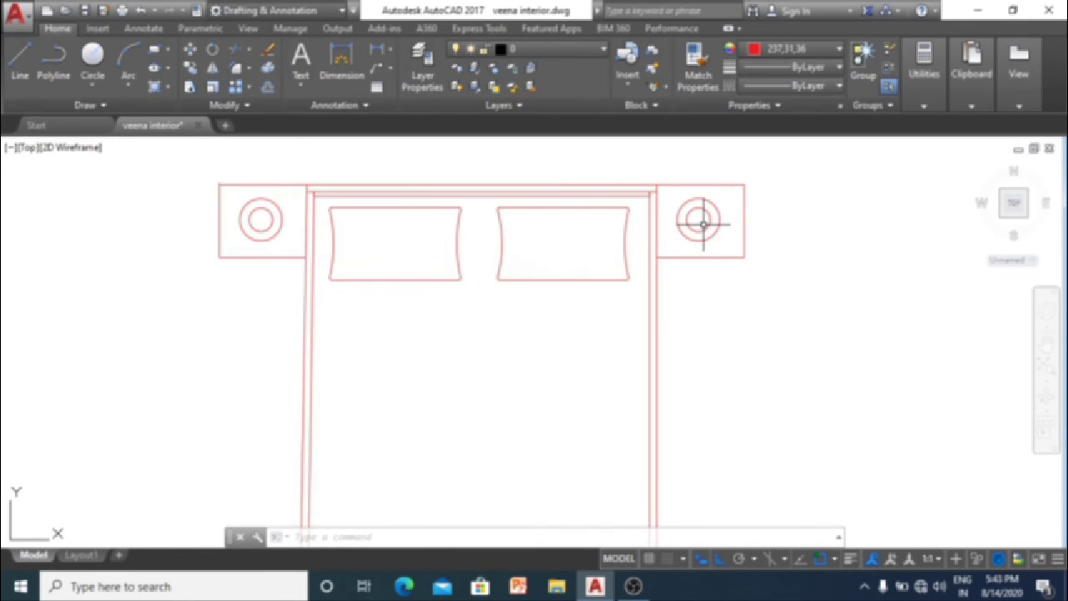
scroll(702, 224, "down", 2)
scroll(703, 224, "up", 2)
scroll(701, 224, "up", 2)
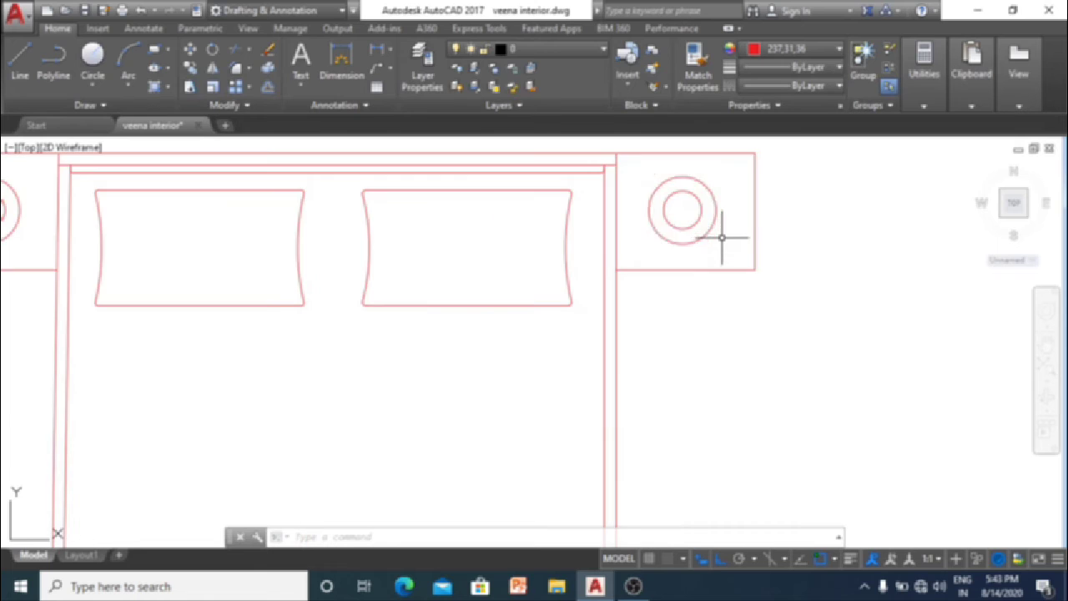
scroll(715, 231, "down", 4)
scroll(706, 269, "up", 4)
scroll(710, 267, "up", 3)
left_click(756, 306)
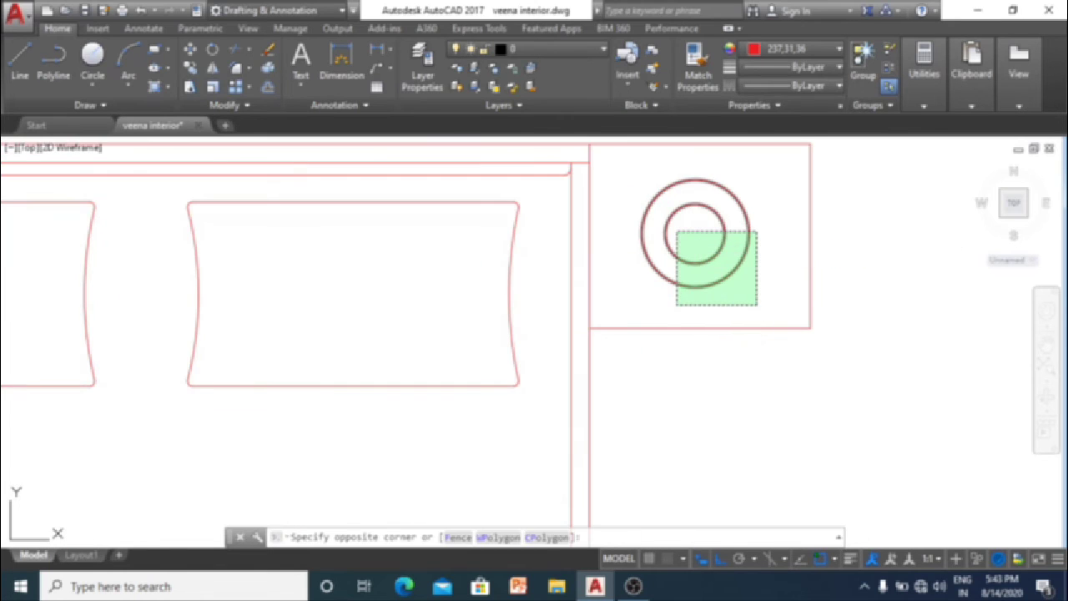
left_click(677, 231)
scroll(678, 232, "down", 2)
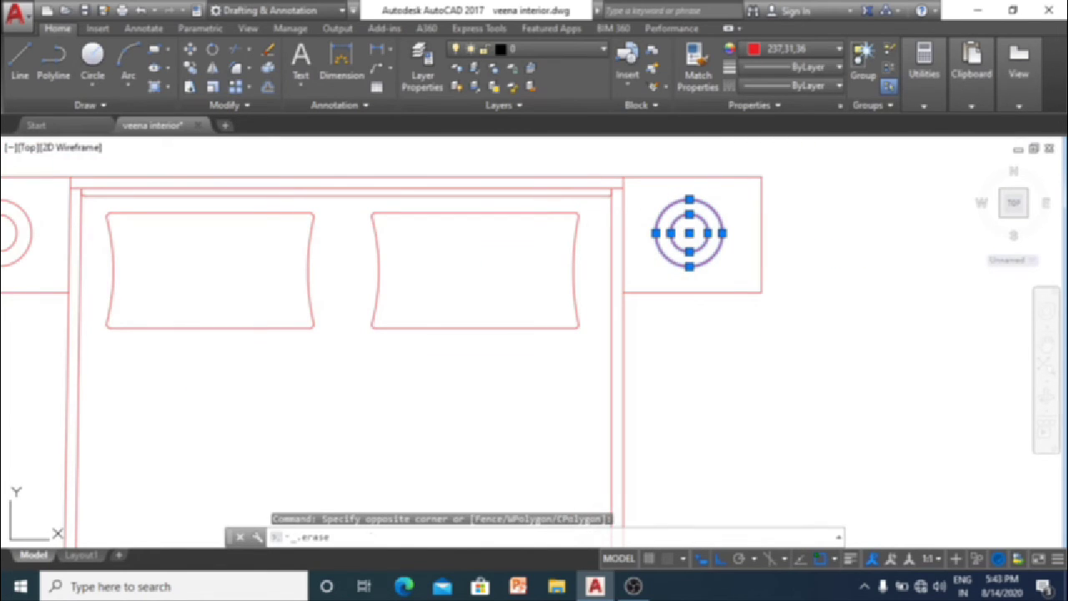
key("Escape")
key("Escape")
key("Escape")
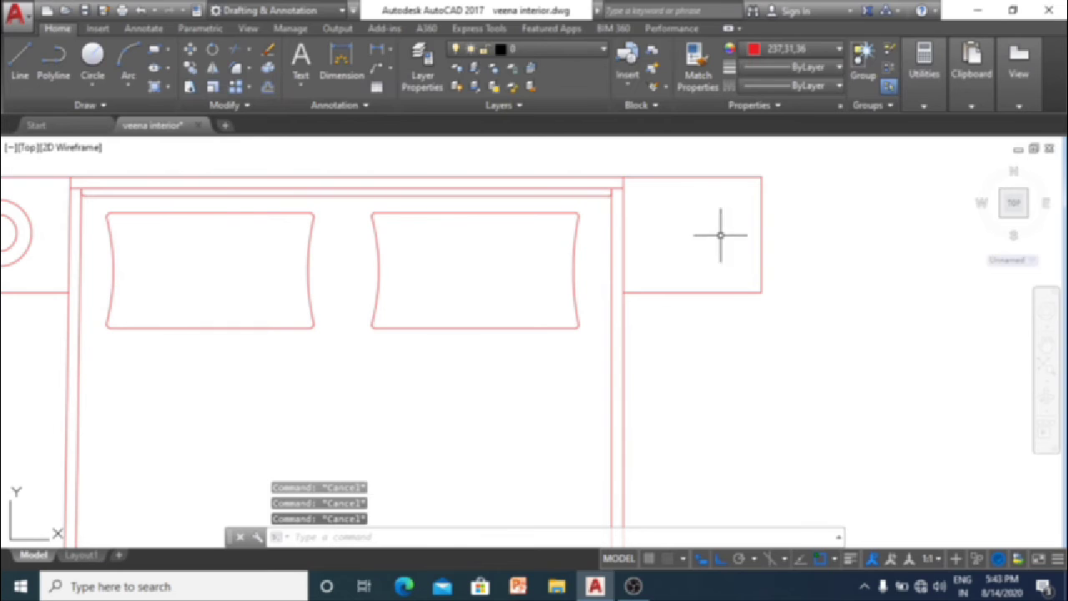
middle_click_drag(691, 239, 701, 238)
Step: Draw a small rectangle inside the right side table with REC
type("rec")
key("Return")
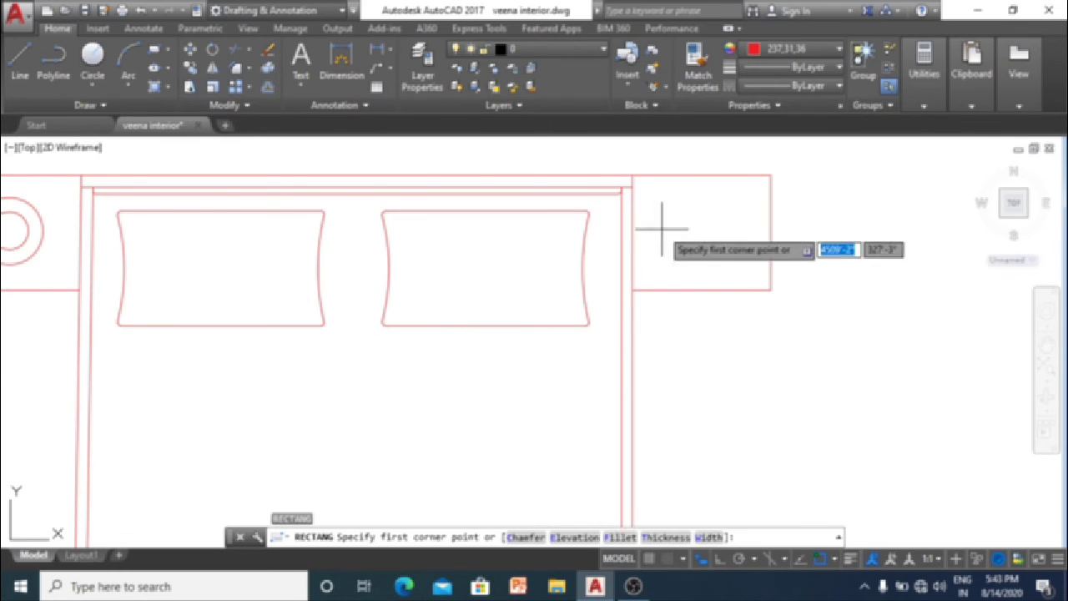
scroll(660, 222, "up", 2)
left_click(674, 189)
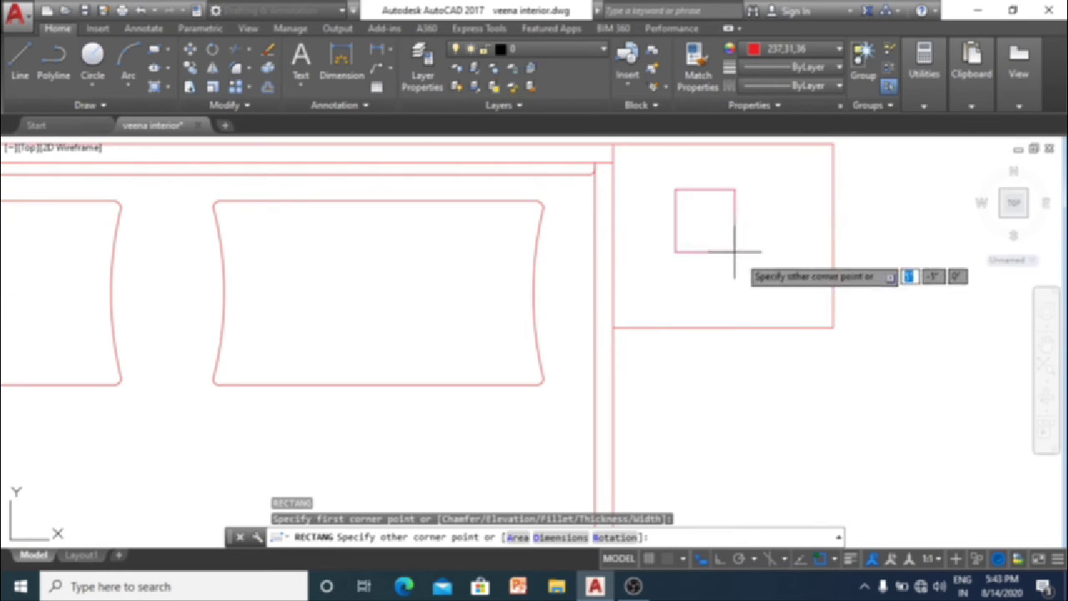
left_click(749, 297)
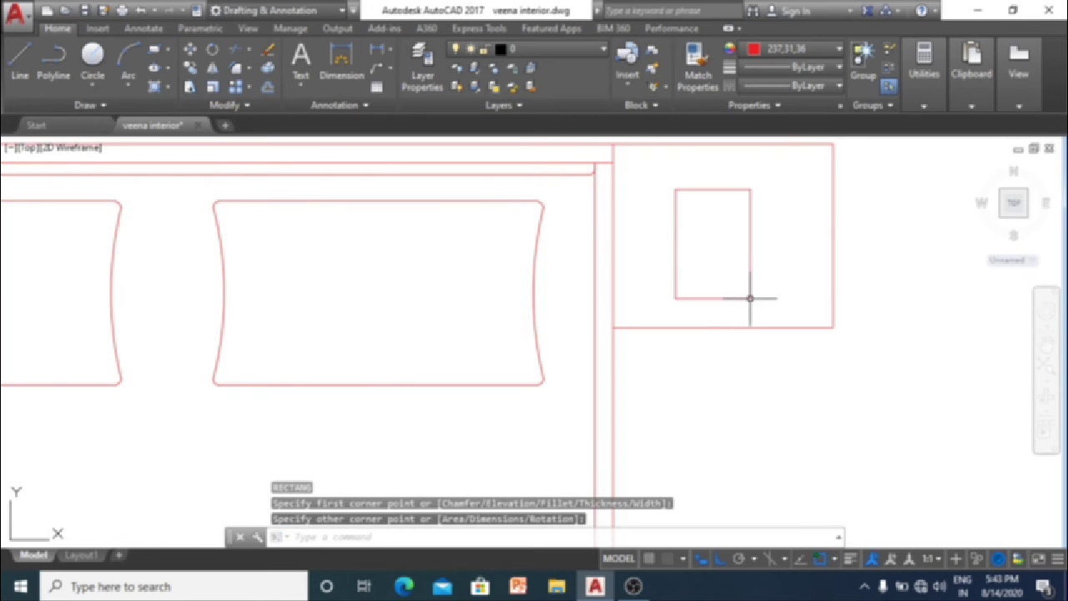
key("Escape")
Step: Rotate the new rectangle to a slight tilt with ortho turned off
left_click(774, 286)
left_click(718, 245)
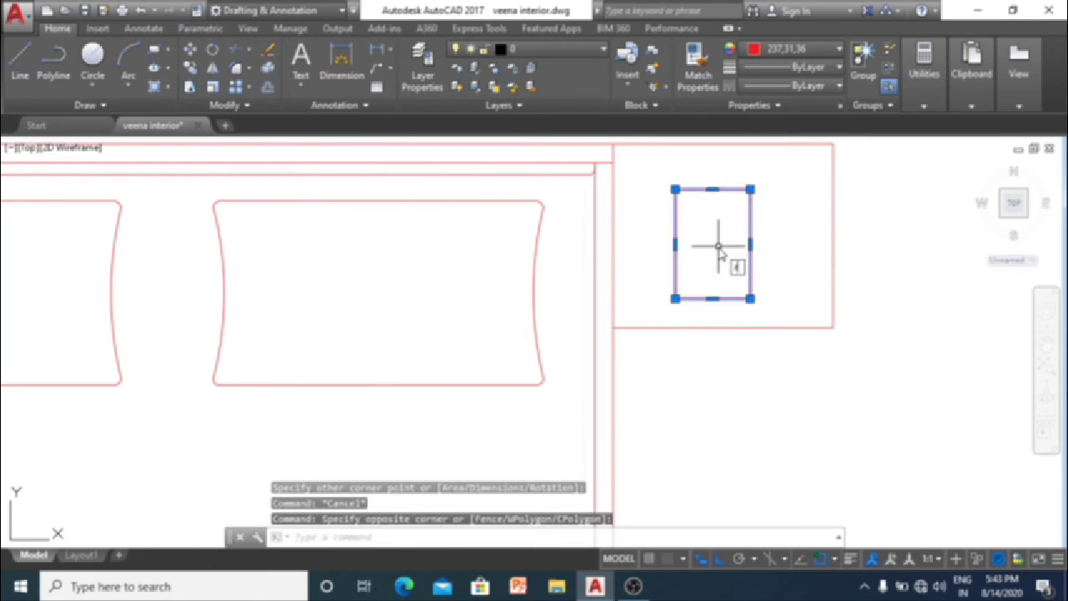
type("ro")
key("Return")
left_click(719, 246)
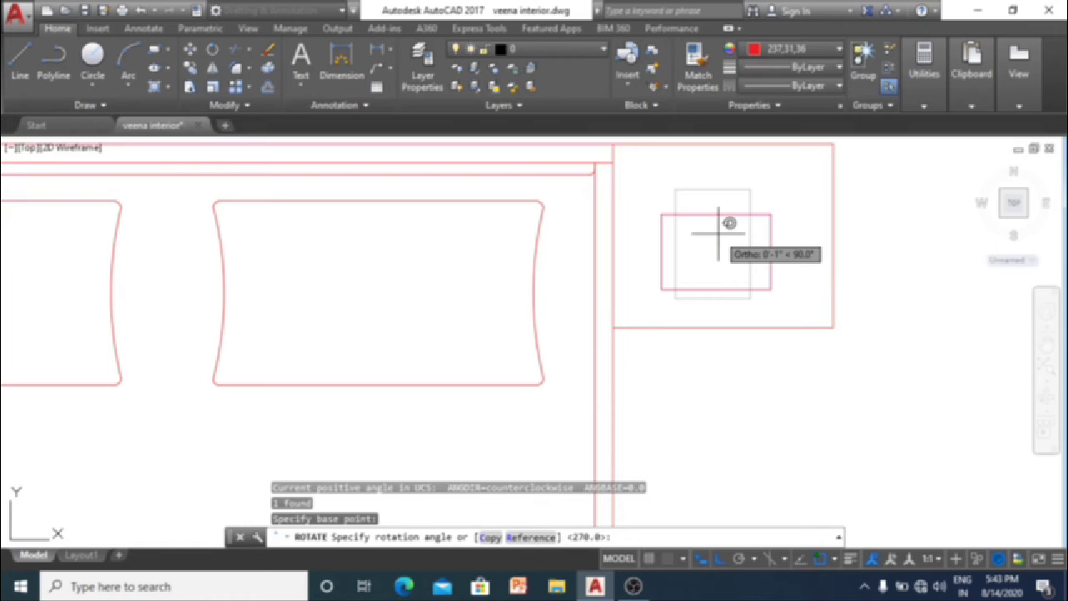
key("F8")
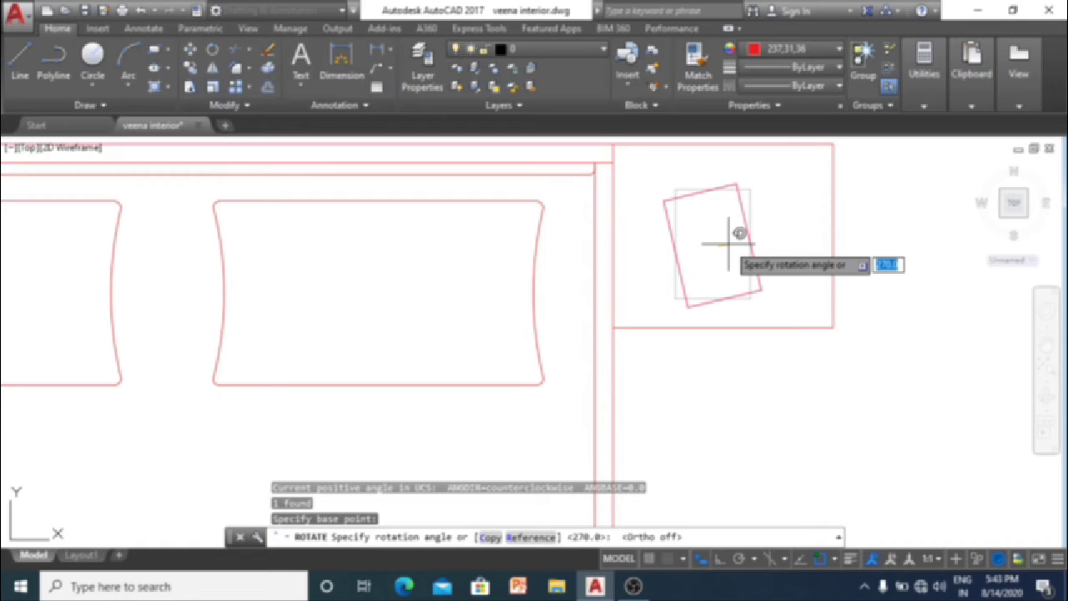
left_click(728, 244)
Step: Zoom in and out to review the tilted rectangle and clear any active commands
scroll(766, 233, "down", 2)
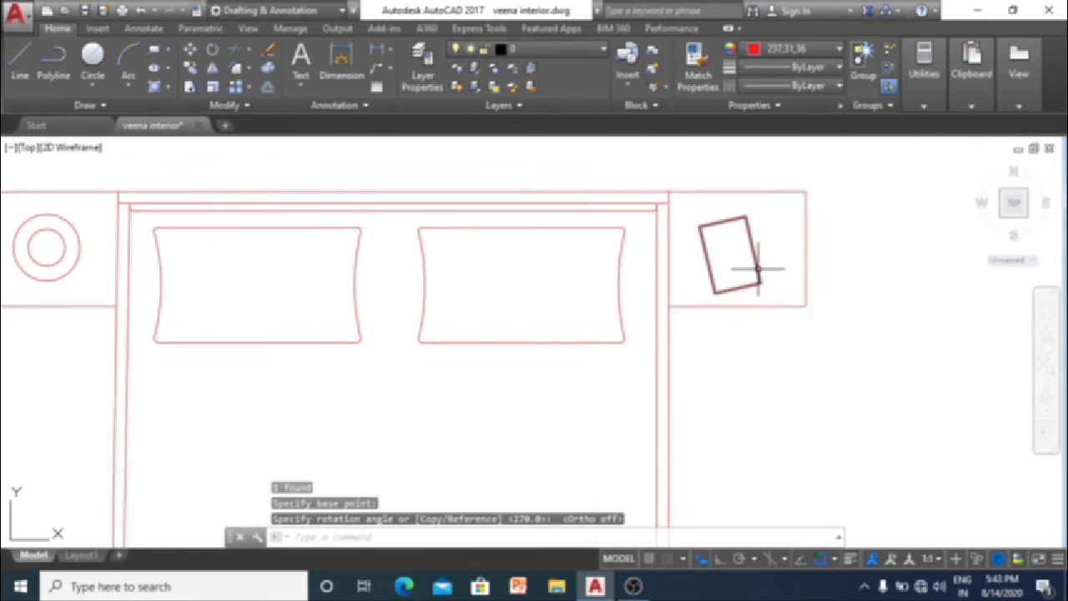
scroll(763, 267, "down", 2)
scroll(781, 296, "up", 1)
scroll(782, 289, "up", 3)
scroll(740, 262, "up", 2)
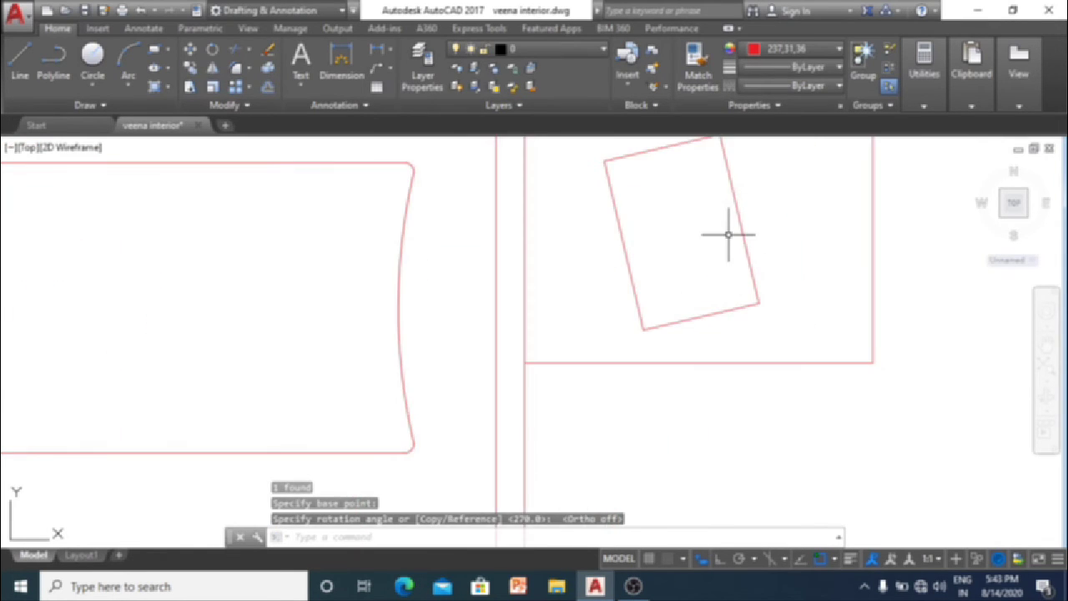
key("Escape")
scroll(666, 234, "down", 2)
scroll(667, 239, "up", 2)
key("Escape")
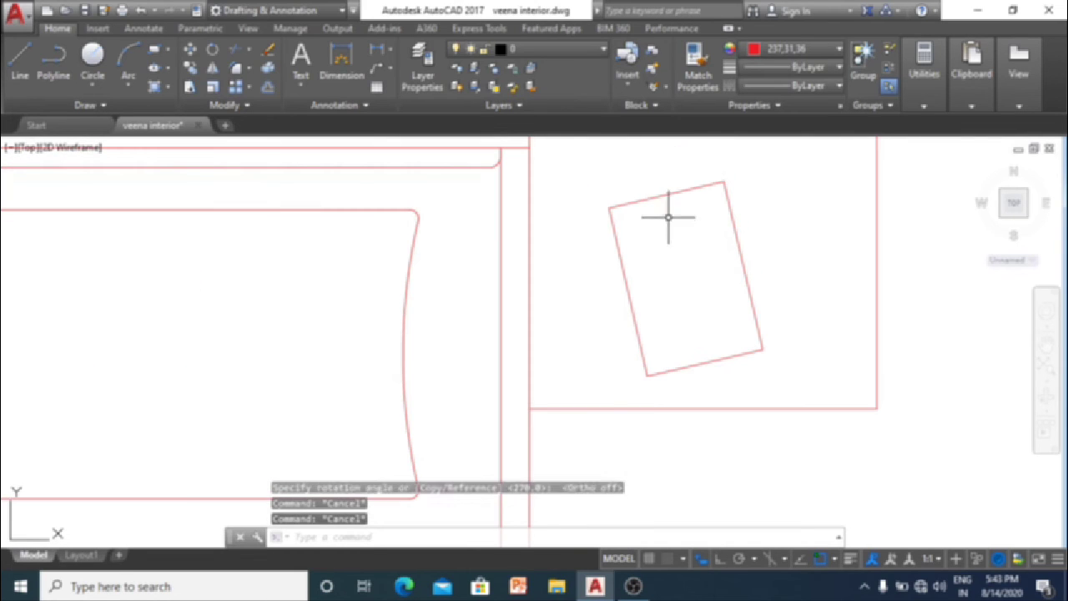
key("Escape")
scroll(659, 221, "up", 1)
scroll(658, 221, "down", 3)
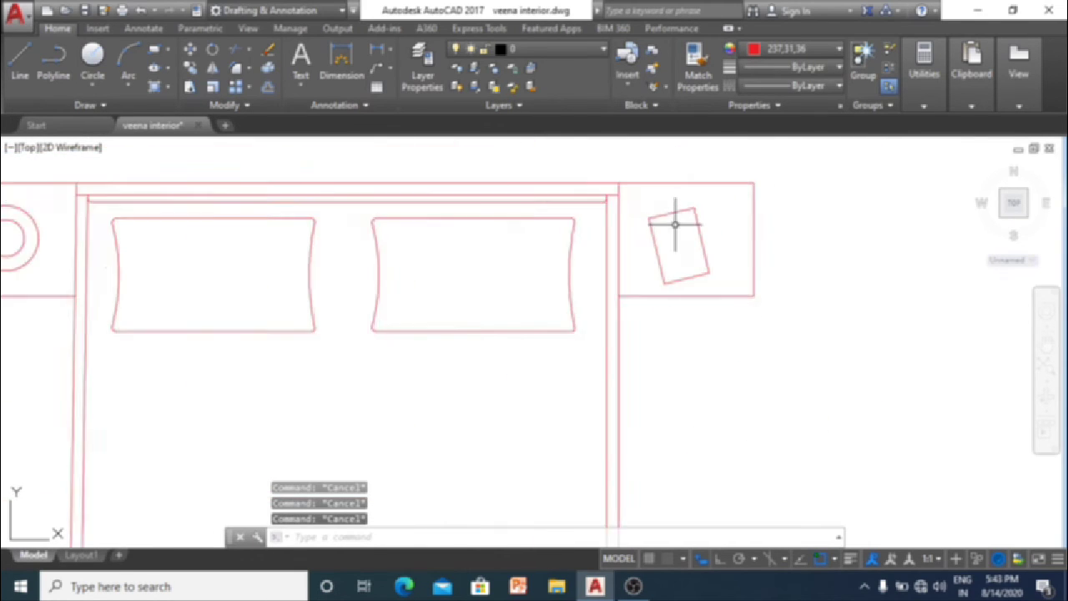
scroll(679, 226, "down", 4)
scroll(676, 229, "up", 1)
scroll(675, 229, "up", 2)
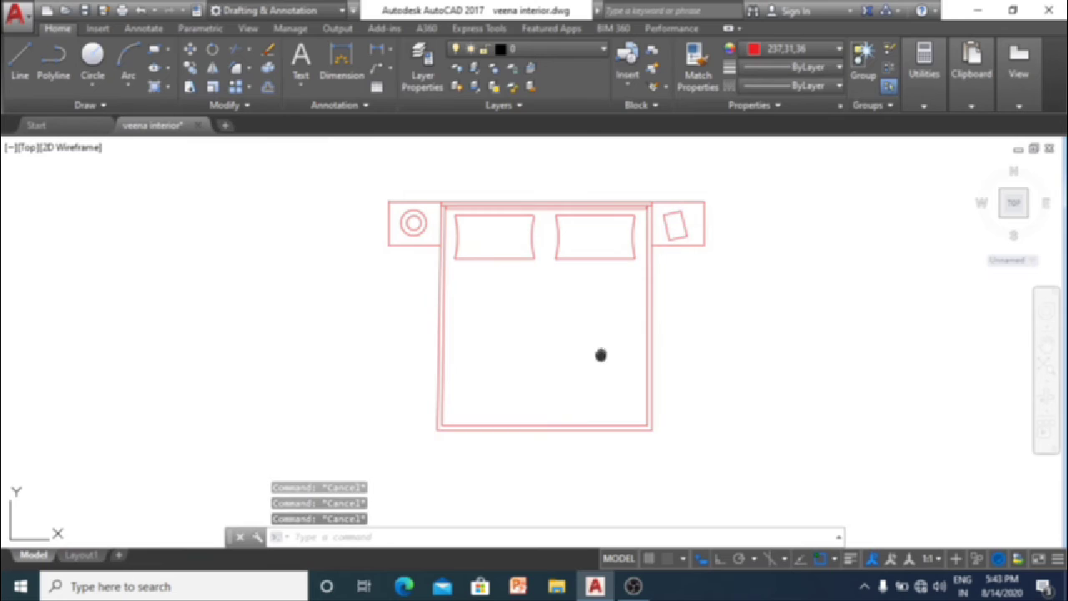
Step: Zoom out and crossing-select the whole bed with its pillows, lamp and side tables
middle_click_drag(601, 355, 610, 342)
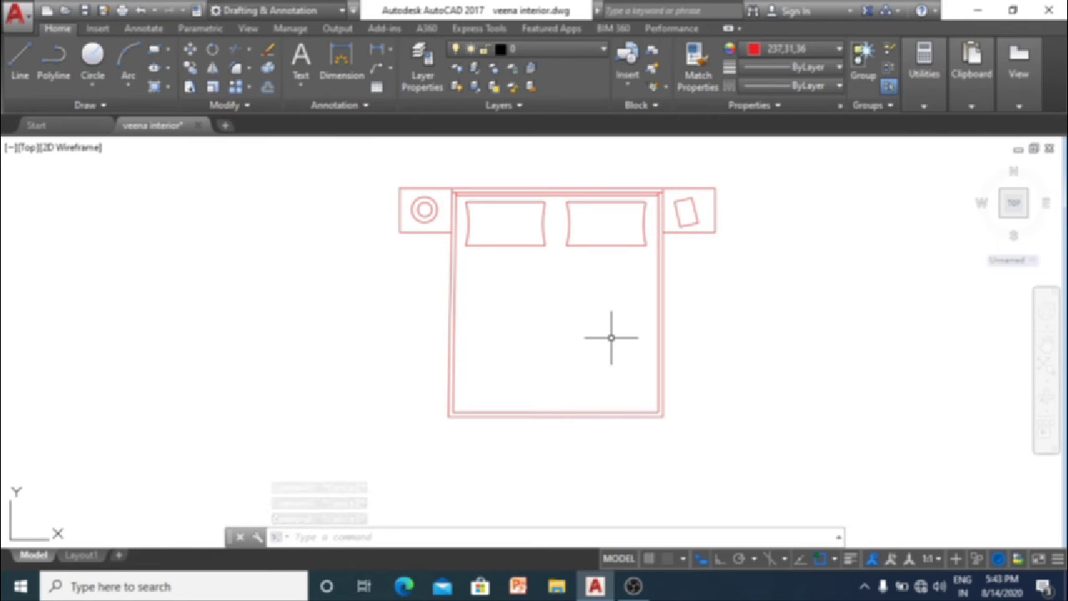
scroll(576, 334, "down", 2)
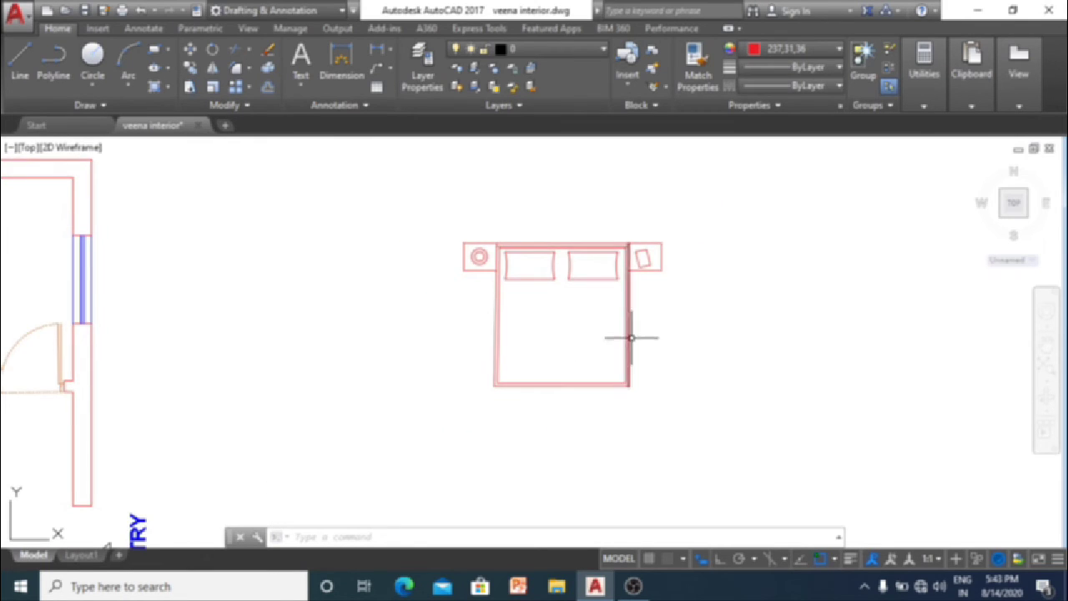
scroll(626, 359, "down", 2)
scroll(607, 373, "up", 2)
scroll(549, 365, "down", 3)
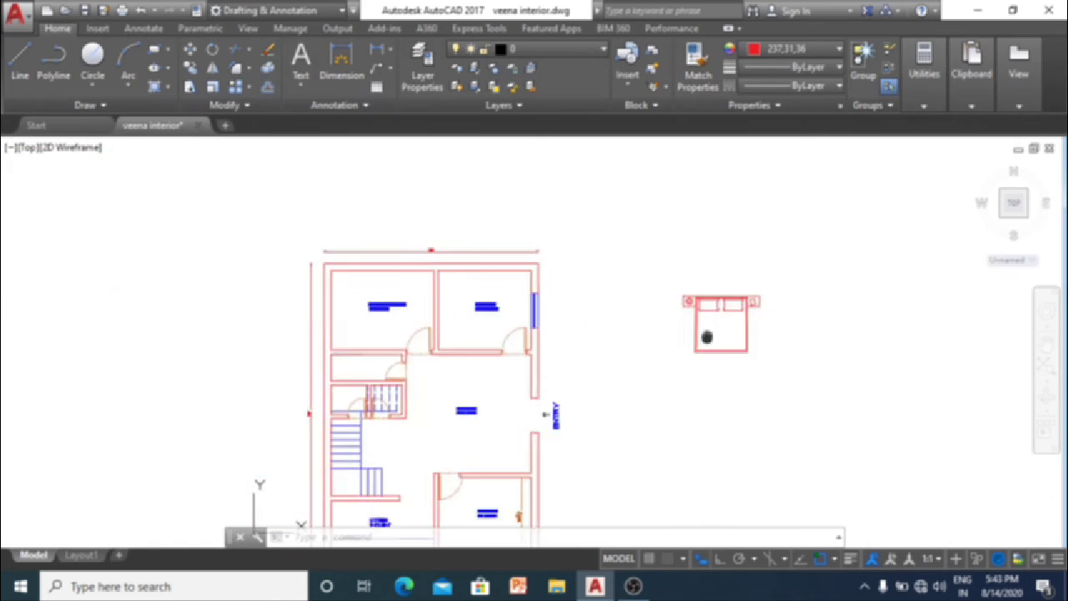
scroll(370, 293, "up", 1)
scroll(406, 292, "up", 3)
scroll(679, 362, "down", 1)
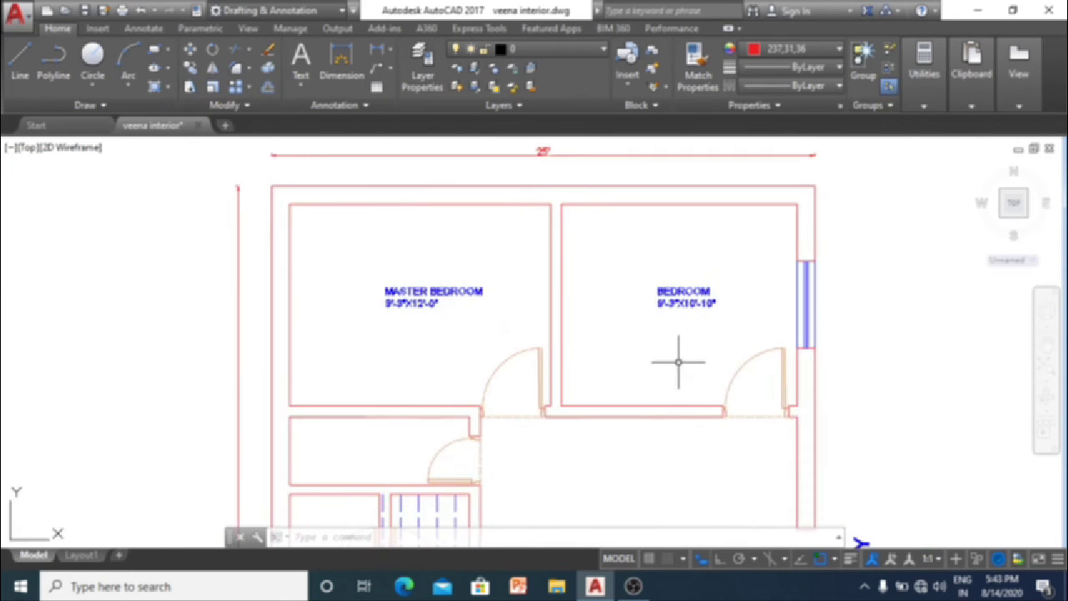
scroll(787, 353, "down", 2)
scroll(871, 337, "down", 1)
left_click(899, 431)
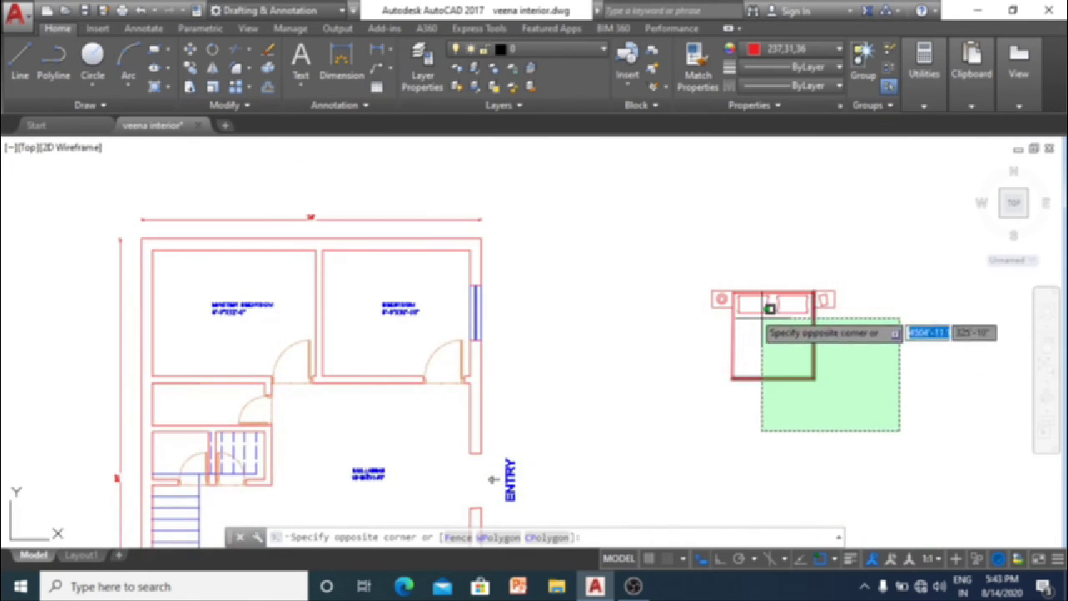
left_click(649, 268)
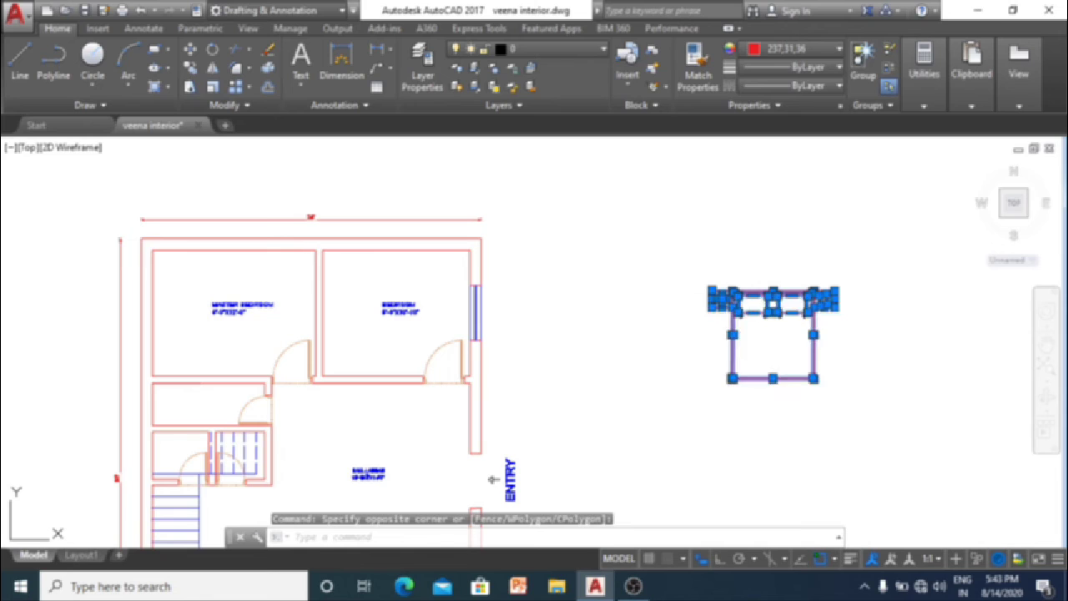
Step: Group the selected bed pieces, then select that group and ungroup it into separate objects
key("Return")
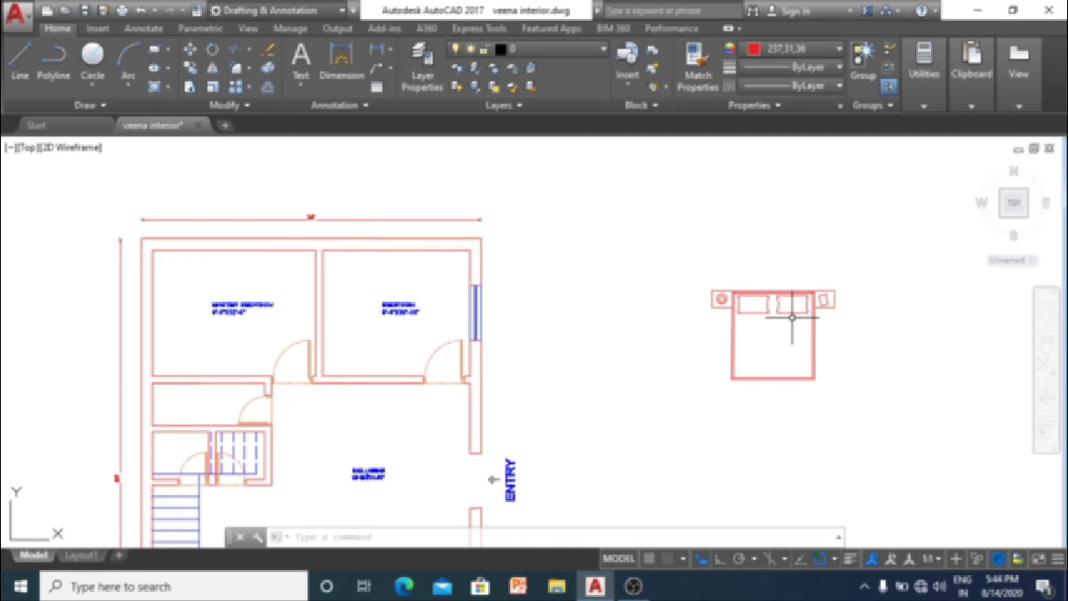
scroll(792, 317, "up", 2)
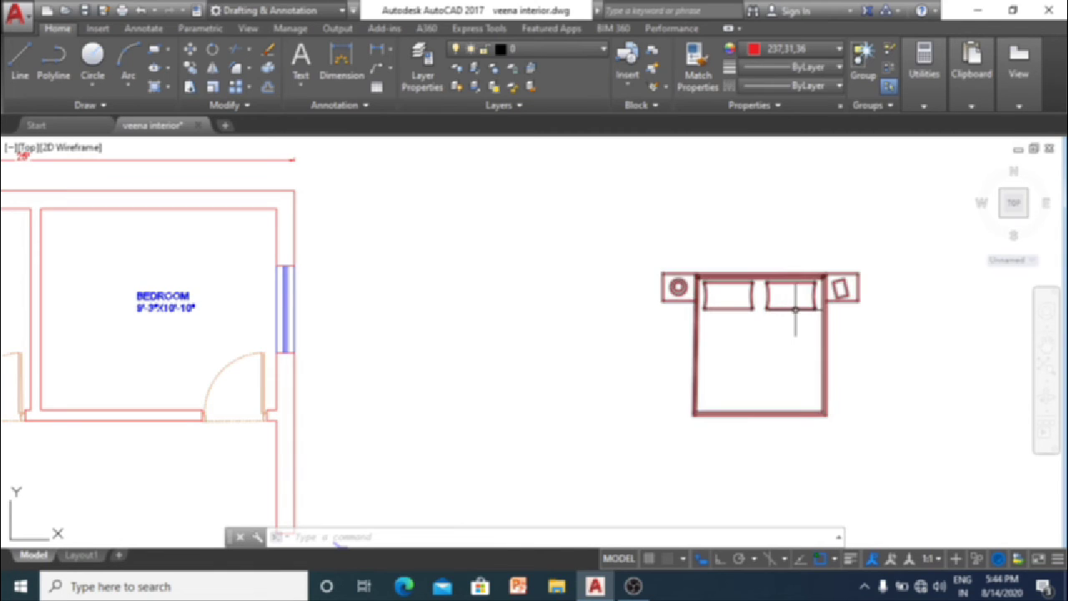
left_click(795, 311)
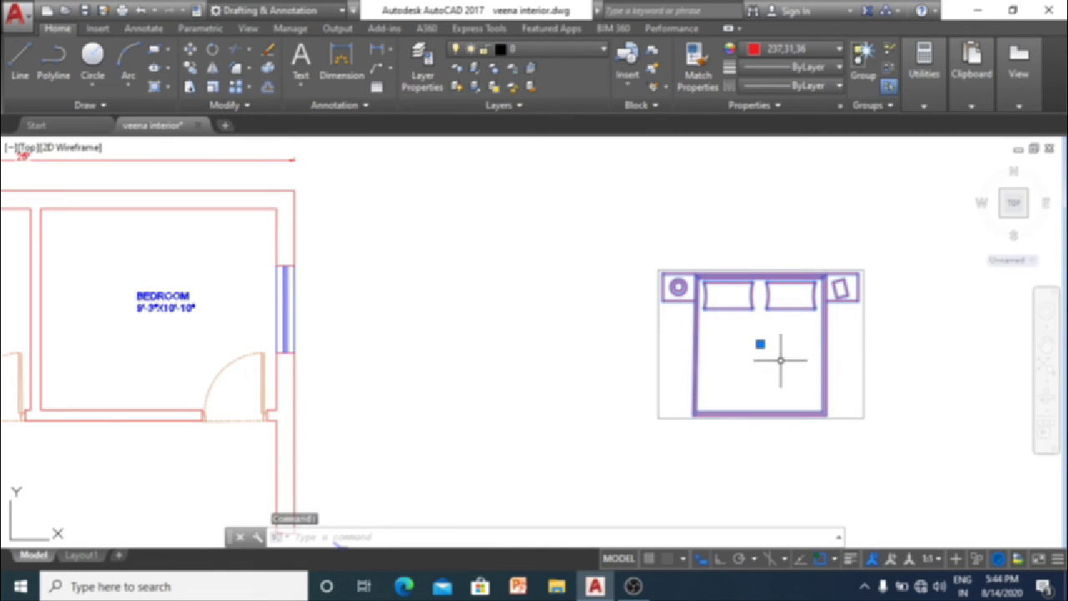
type("x")
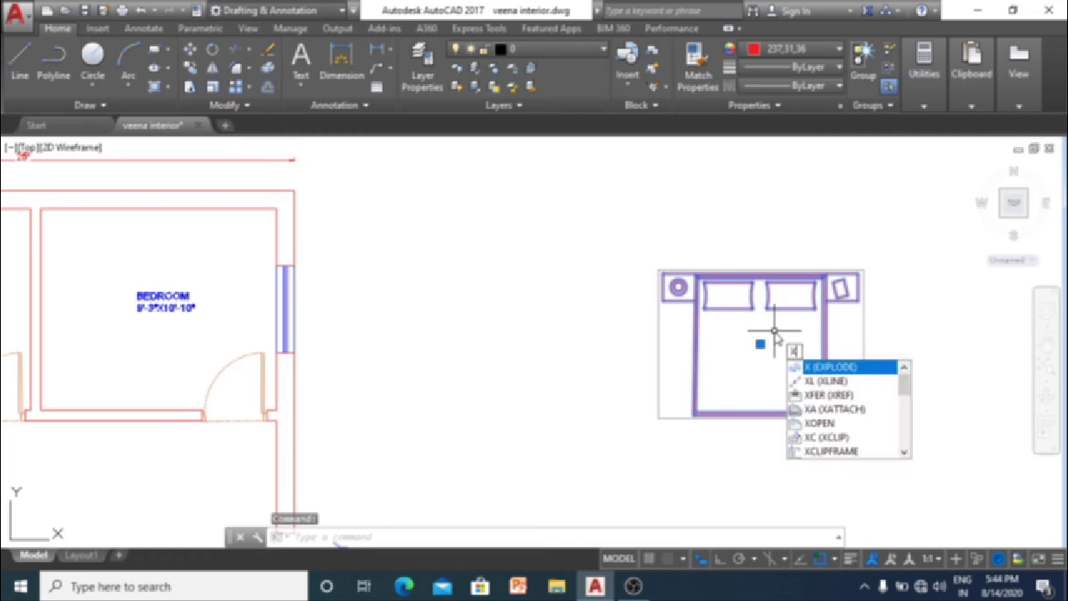
key("Return")
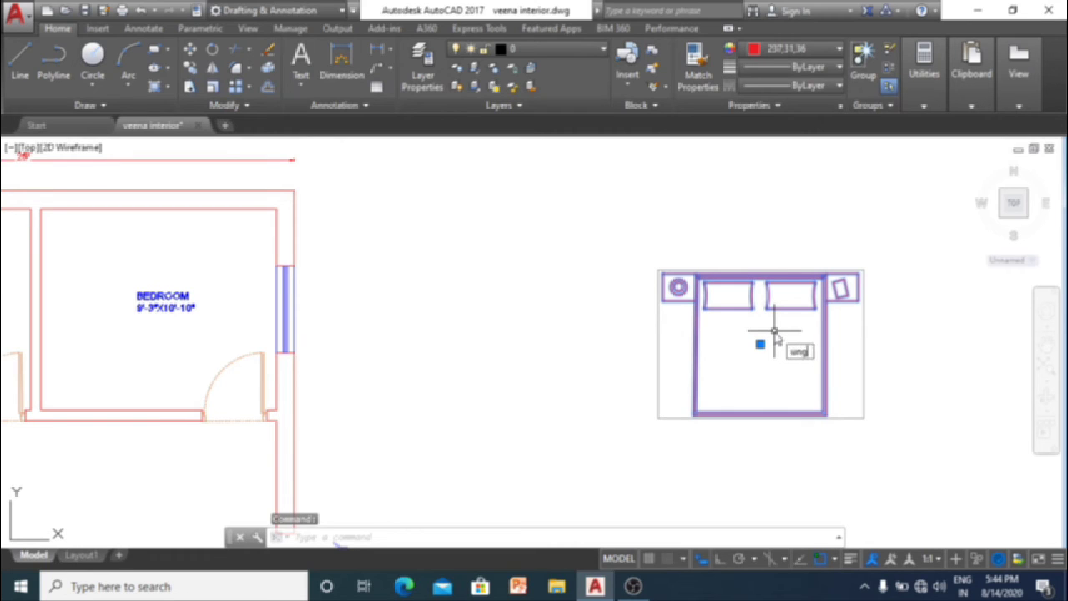
key("Return")
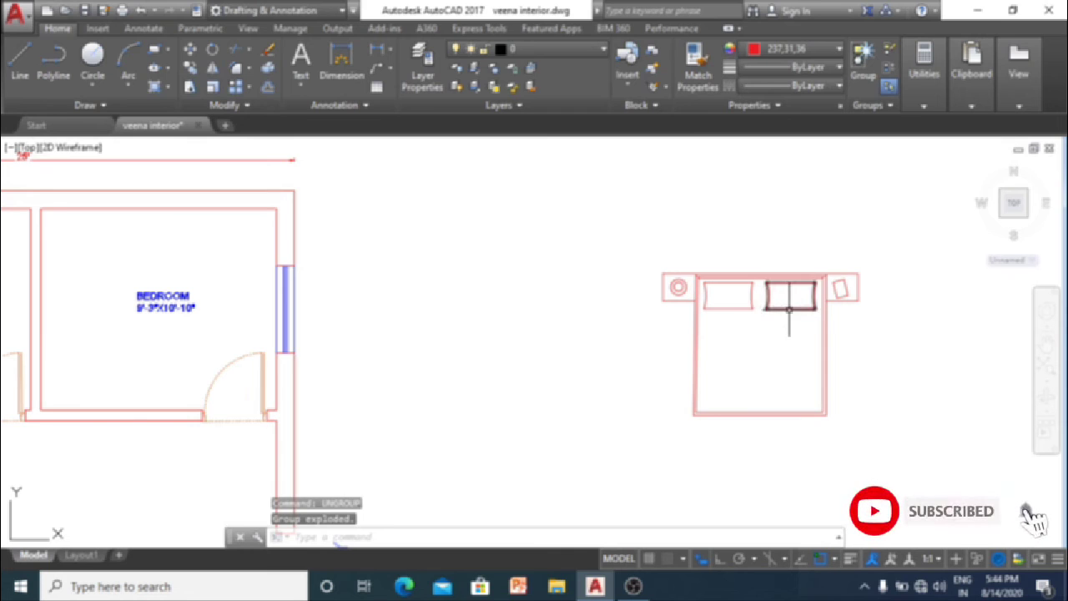
scroll(678, 275, "up", 2)
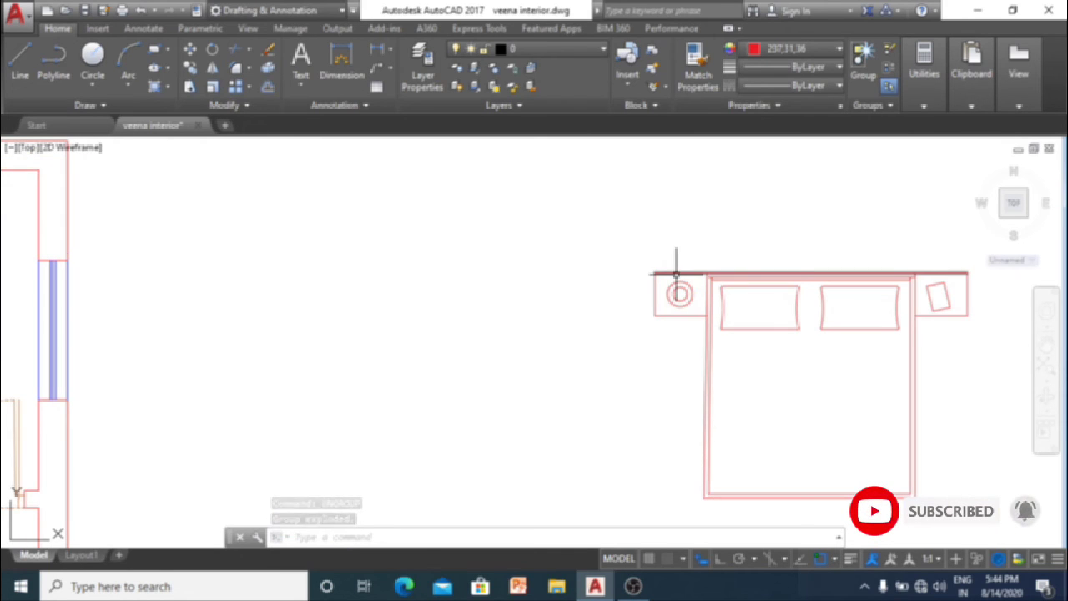
Step: Window-select all 25 bed pieces and join them into one unnamed group with G
left_click(676, 273)
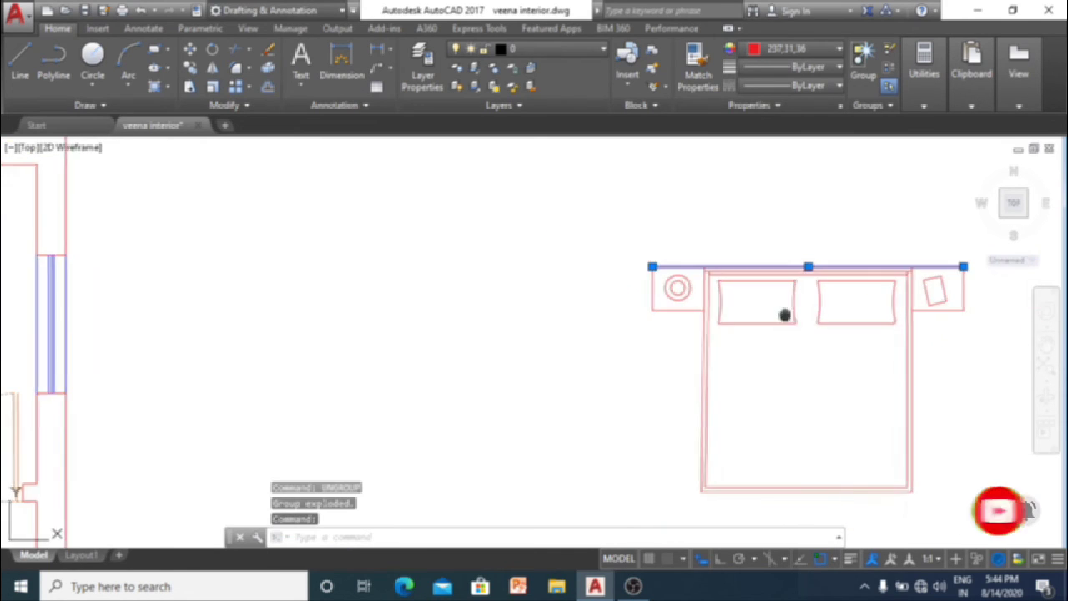
middle_click_drag(785, 315, 758, 300)
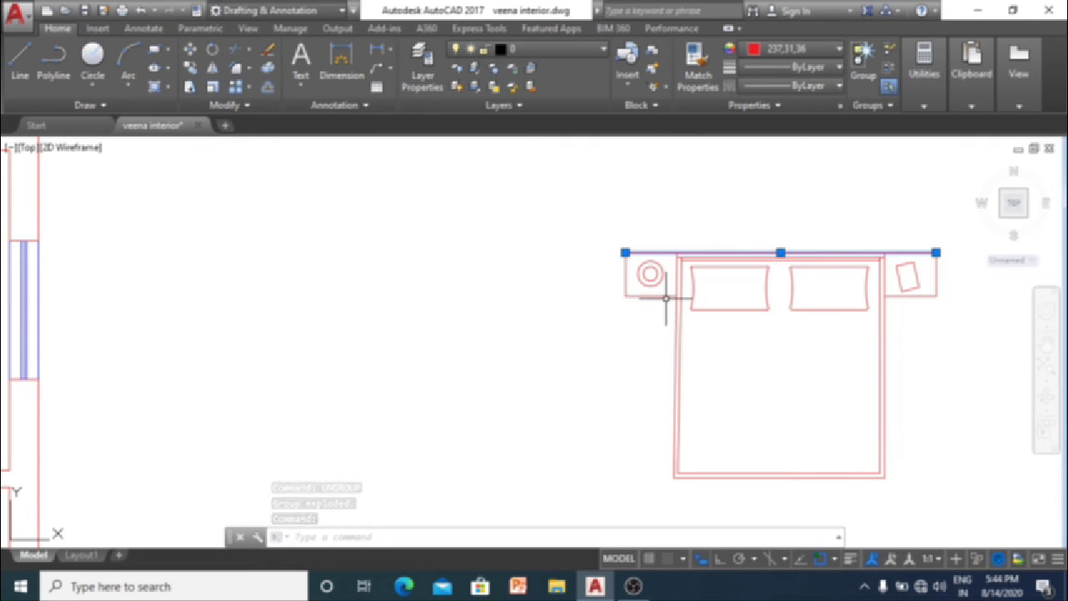
scroll(672, 301, "down", 2)
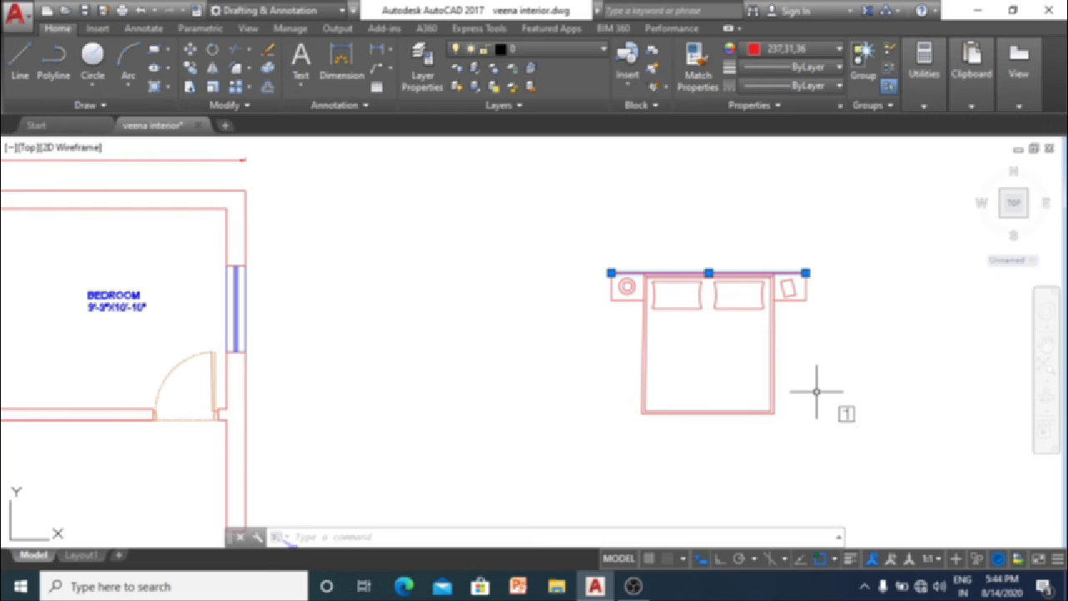
key("Escape")
key("Escape")
key("Escape")
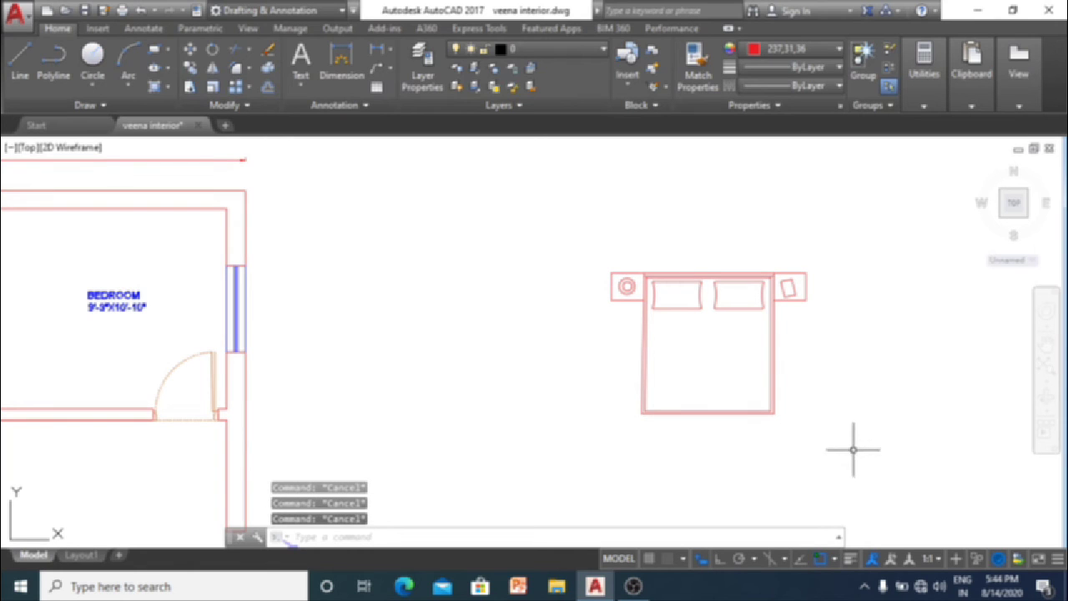
left_click(849, 455)
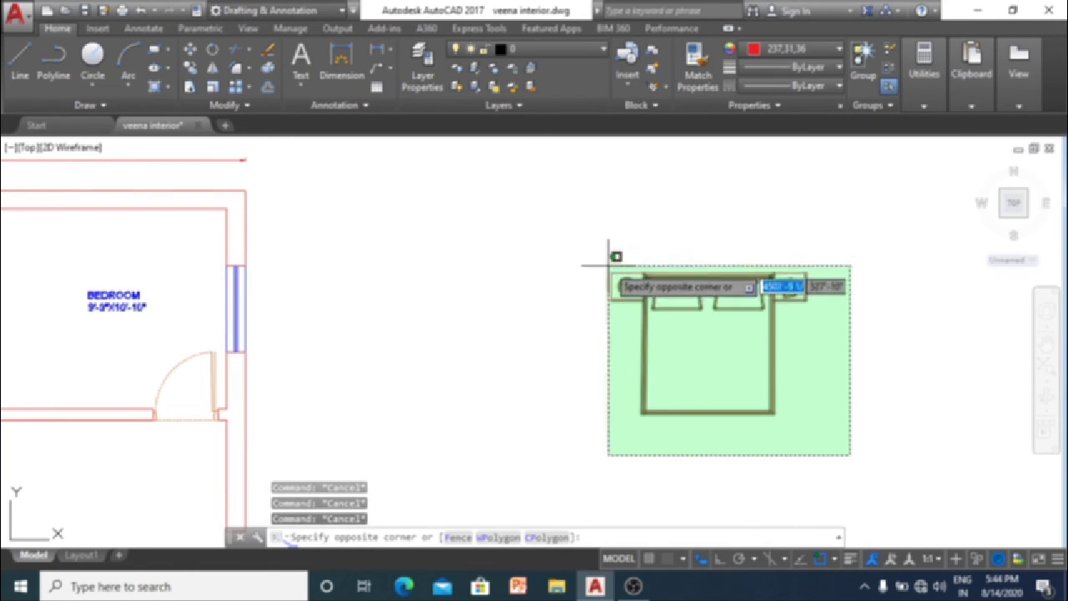
left_click(559, 235)
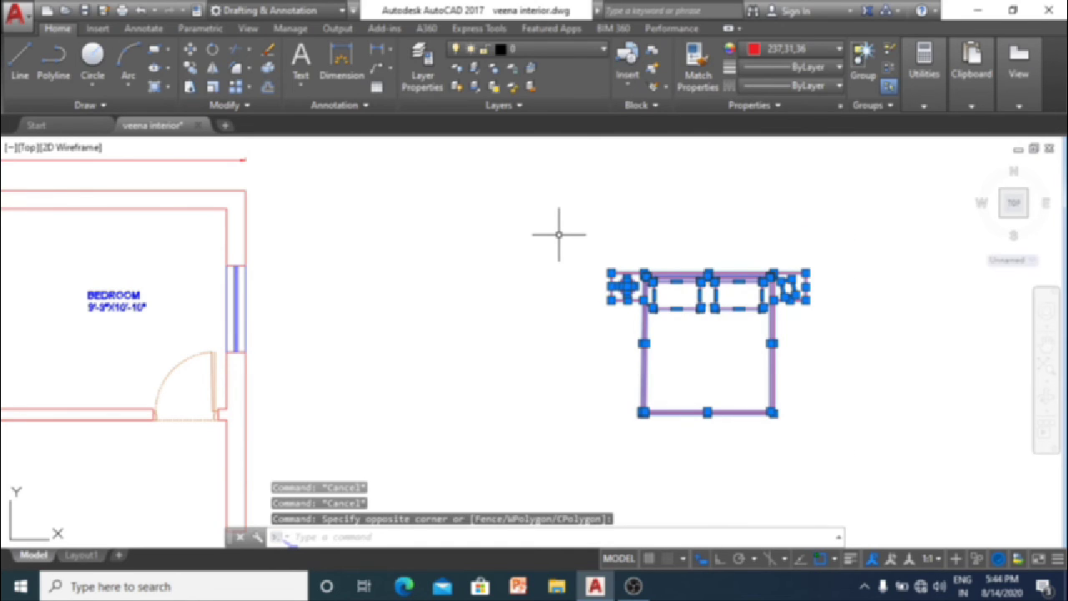
type("g")
key("Return")
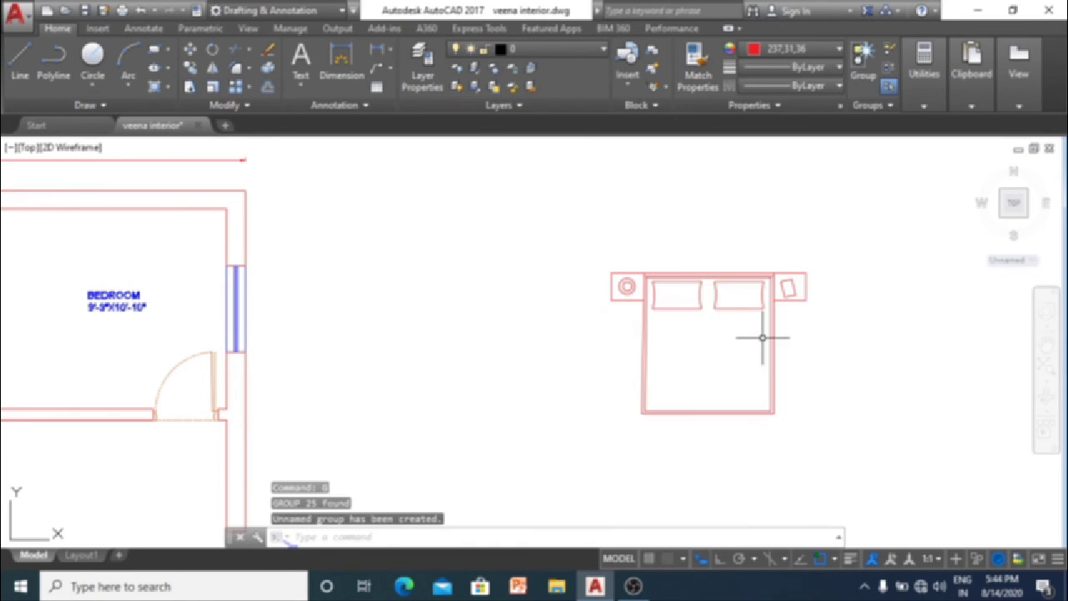
left_click(748, 329)
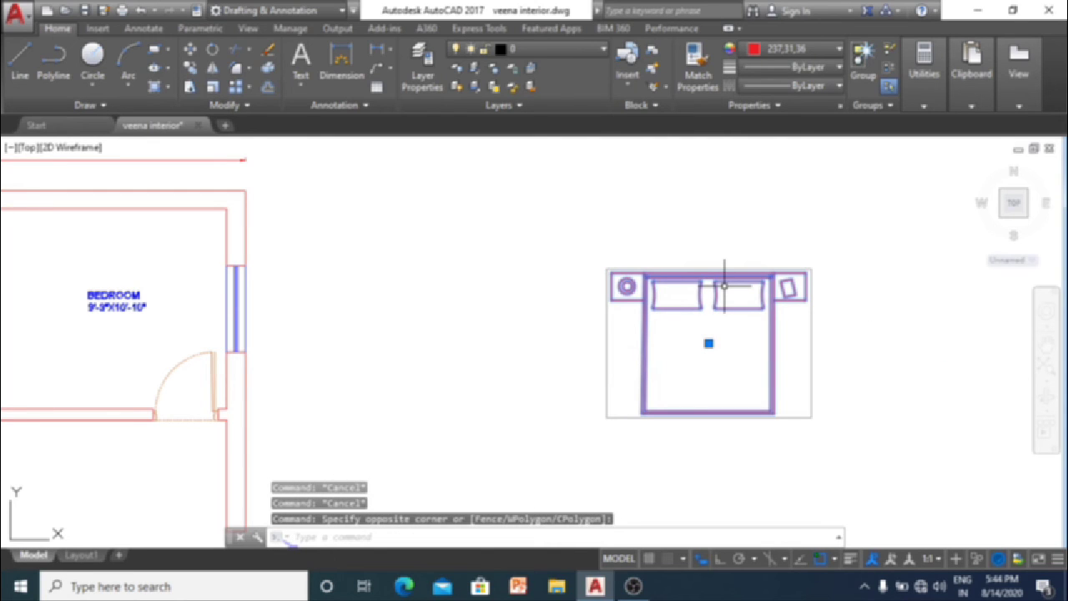
Step: Rotate the bed group 90° about a point on the bed, with Ortho on
key("Return")
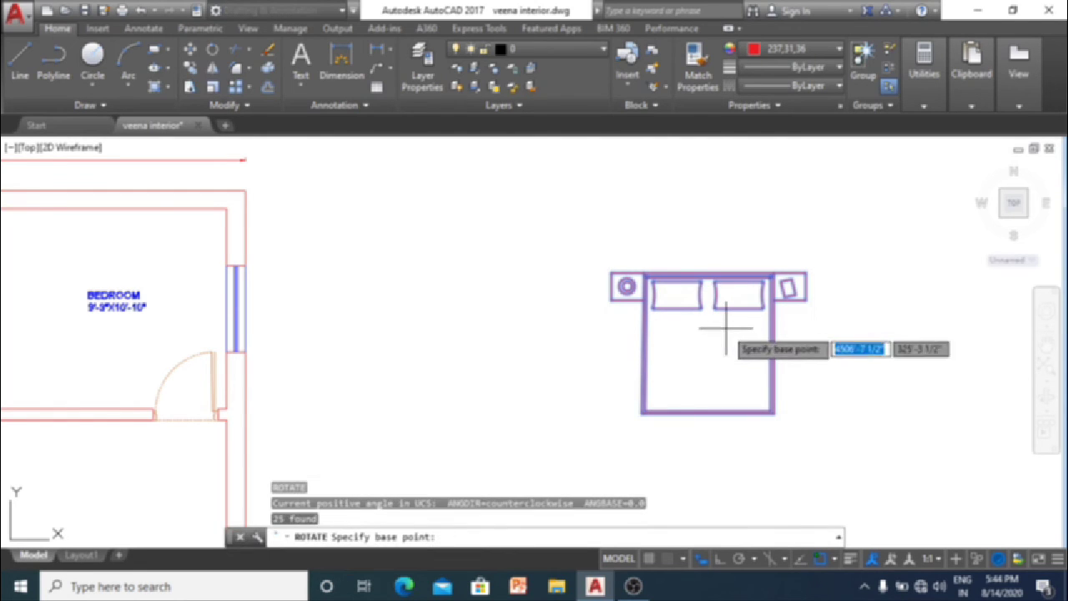
left_click(718, 349)
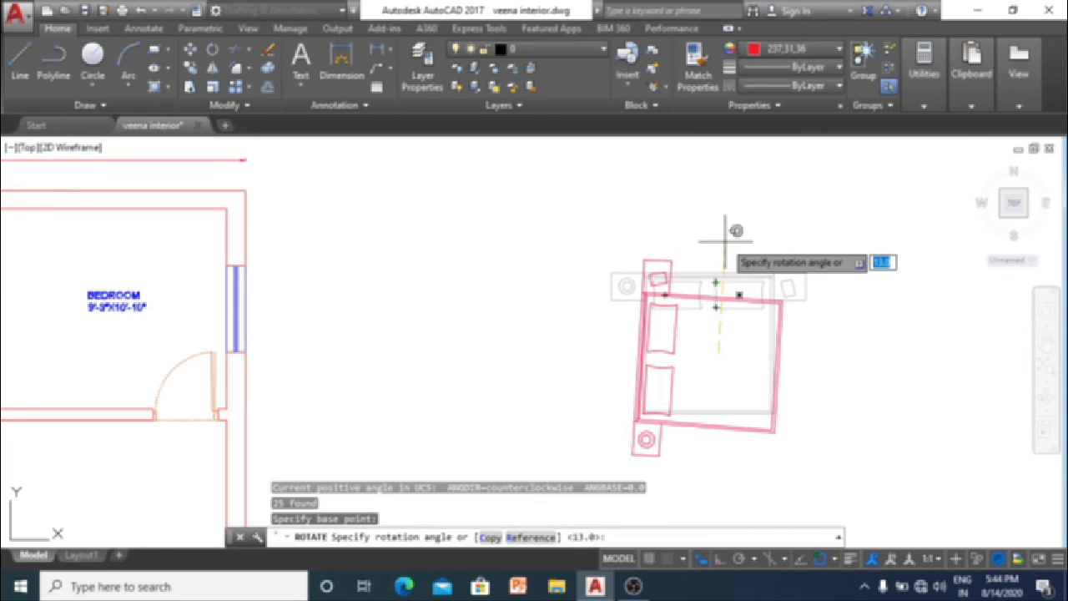
key("F8")
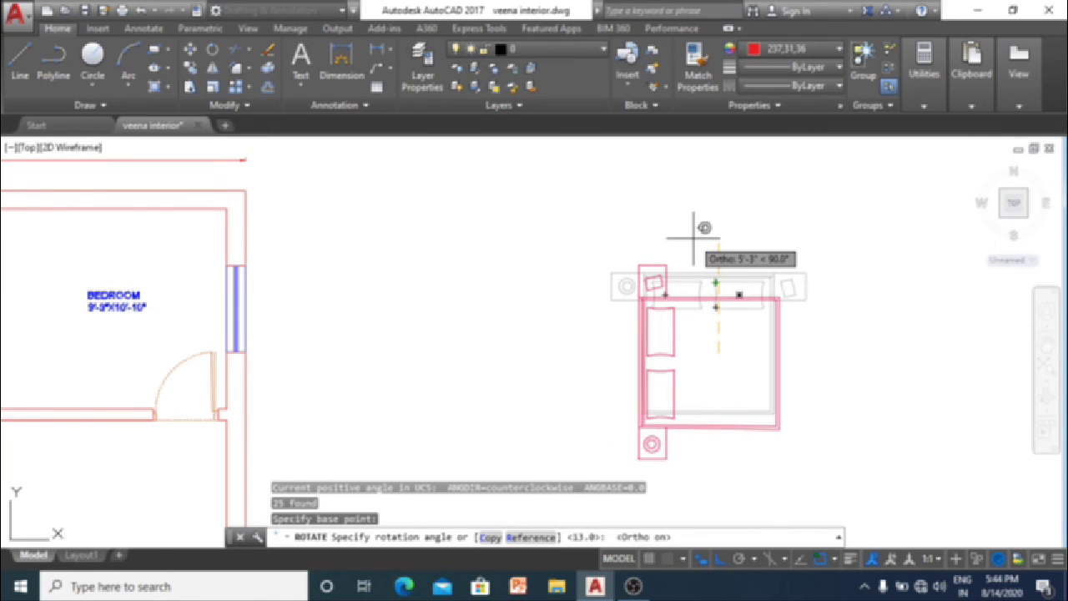
left_click(734, 272)
scroll(734, 272, "down", 4)
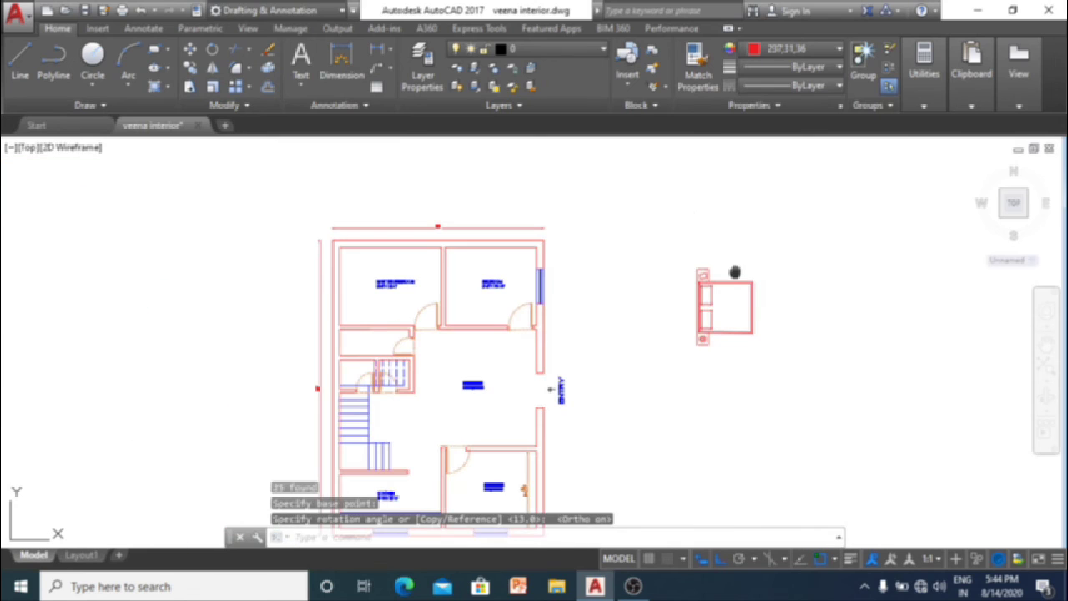
Step: Move the rotated bed from its corner against the master bedroom's left wall
left_click(776, 358)
left_click(692, 265)
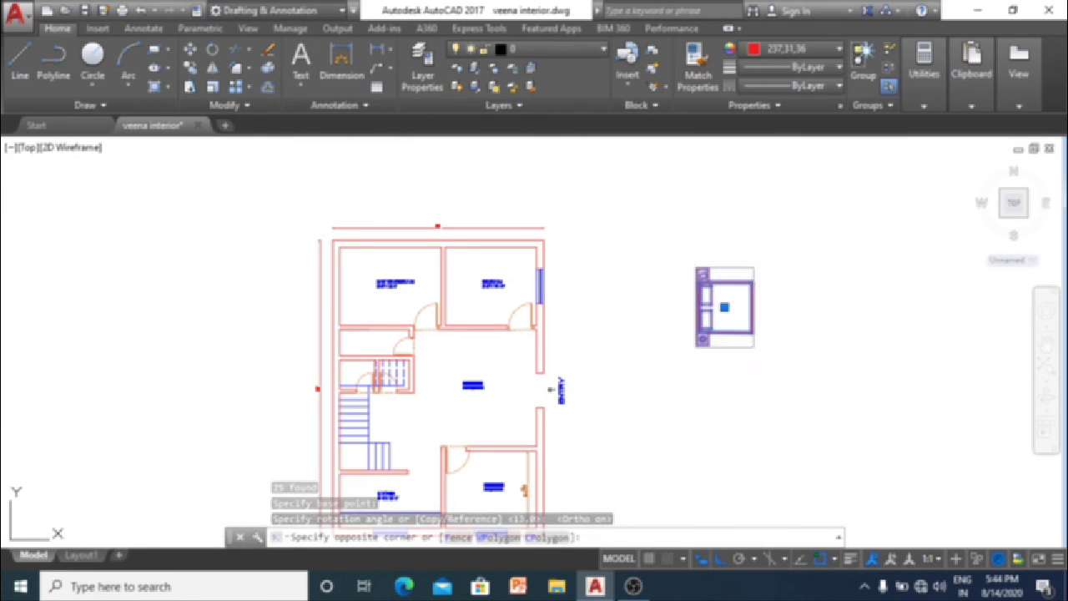
left_click(708, 245)
type("m")
key("Return")
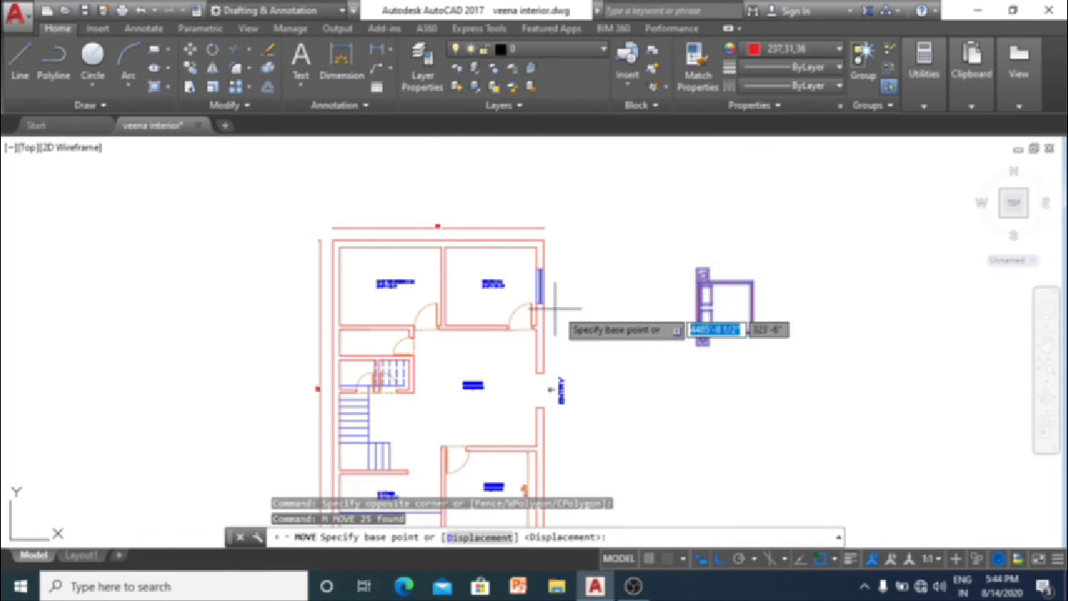
scroll(730, 280, "up", 5)
left_click(727, 284)
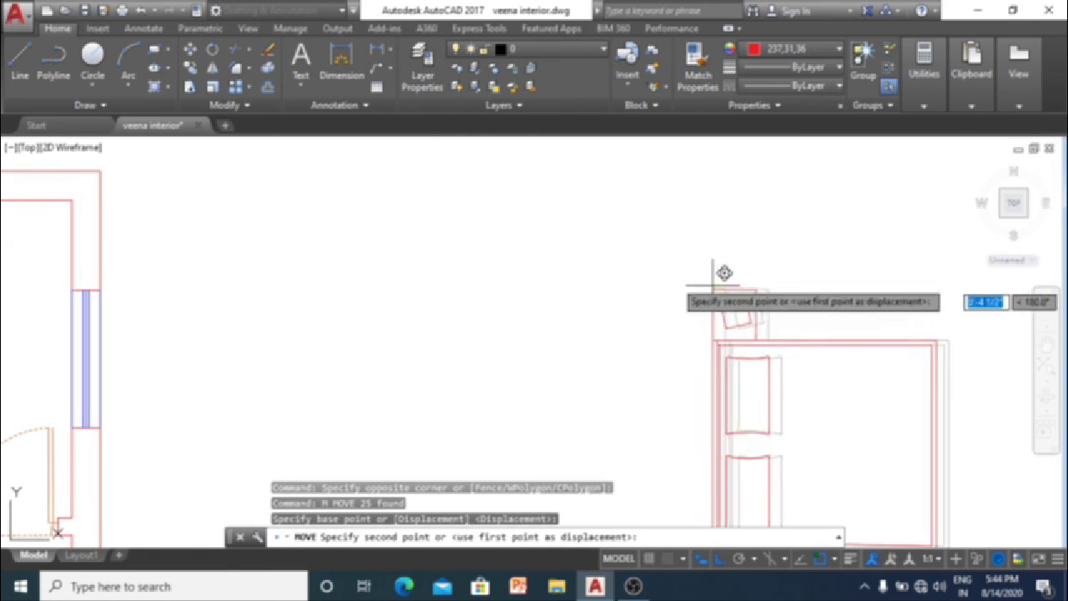
scroll(667, 271, "down", 4)
scroll(735, 272, "up", 1)
scroll(730, 267, "up", 4)
scroll(718, 267, "down", 7)
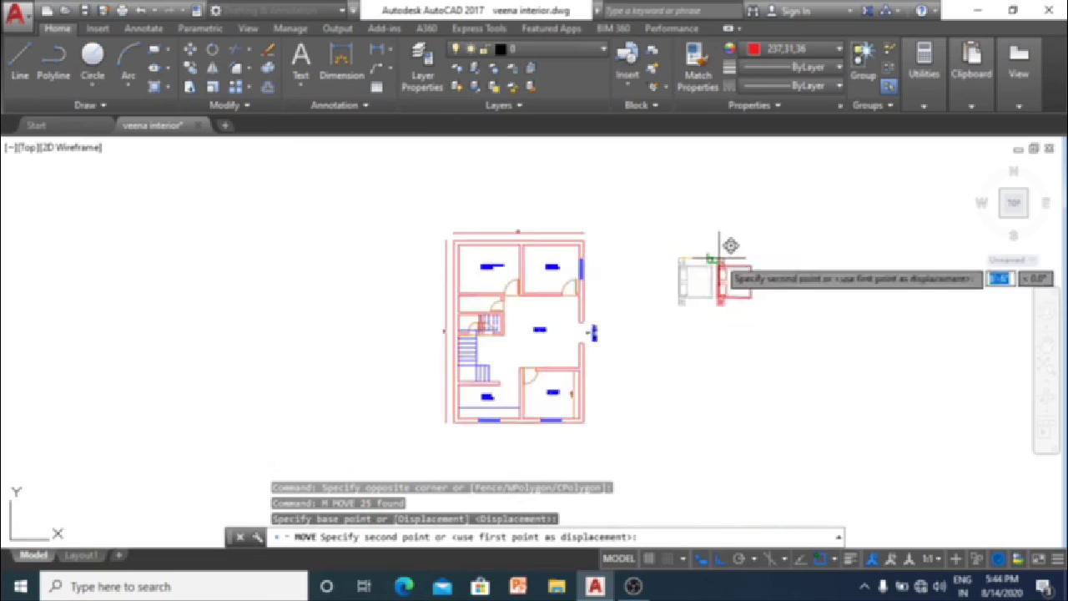
scroll(572, 238, "down", 2)
scroll(567, 250, "up", 3)
scroll(555, 253, "up", 2)
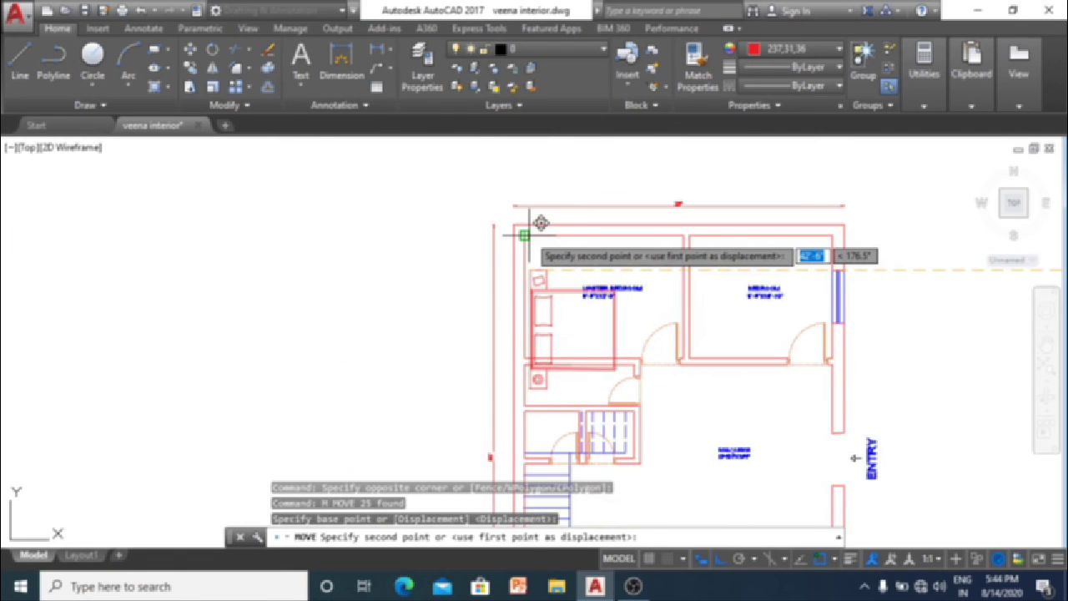
left_click(528, 234)
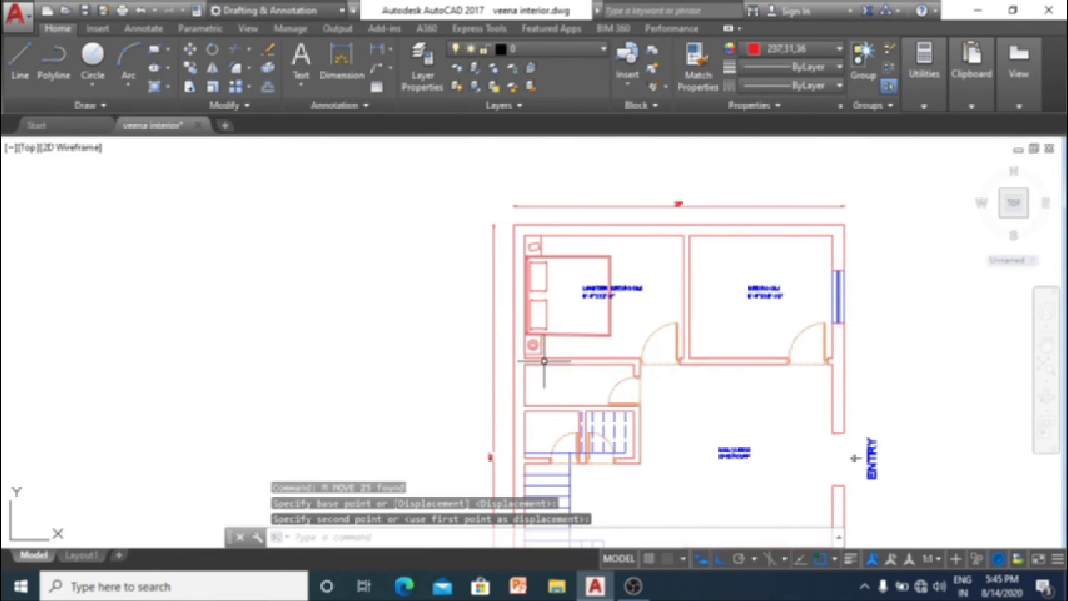
scroll(517, 344, "up", 3)
scroll(534, 350, "down", 2)
scroll(538, 355, "down", 1)
Step: Start an aligned dimension between two points near the bed, then cancel it
scroll(528, 352, "up", 3)
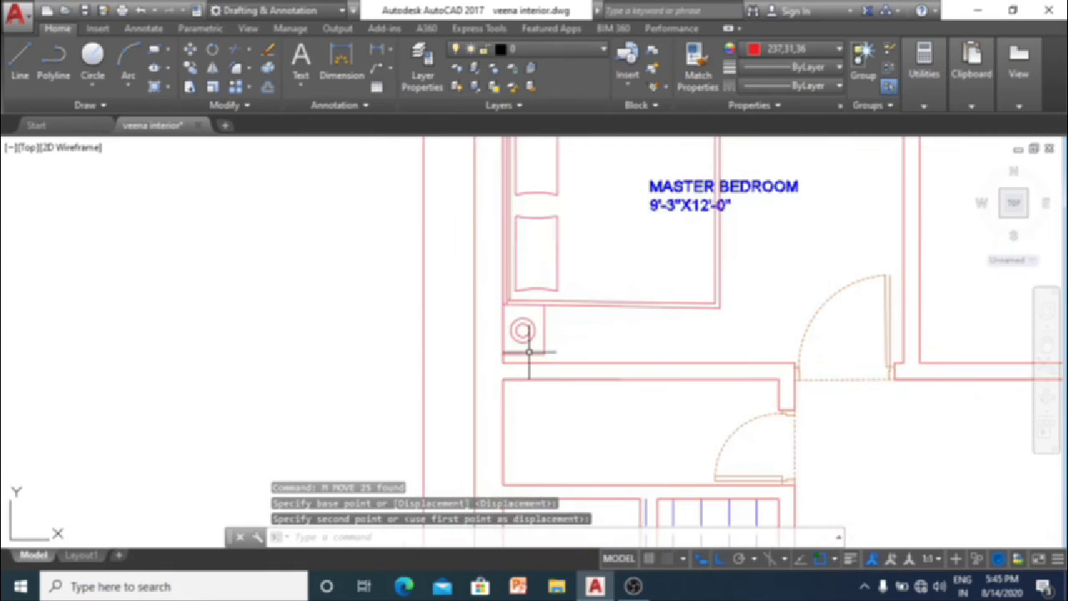
scroll(528, 351, "up", 3)
key("Escape")
type("da")
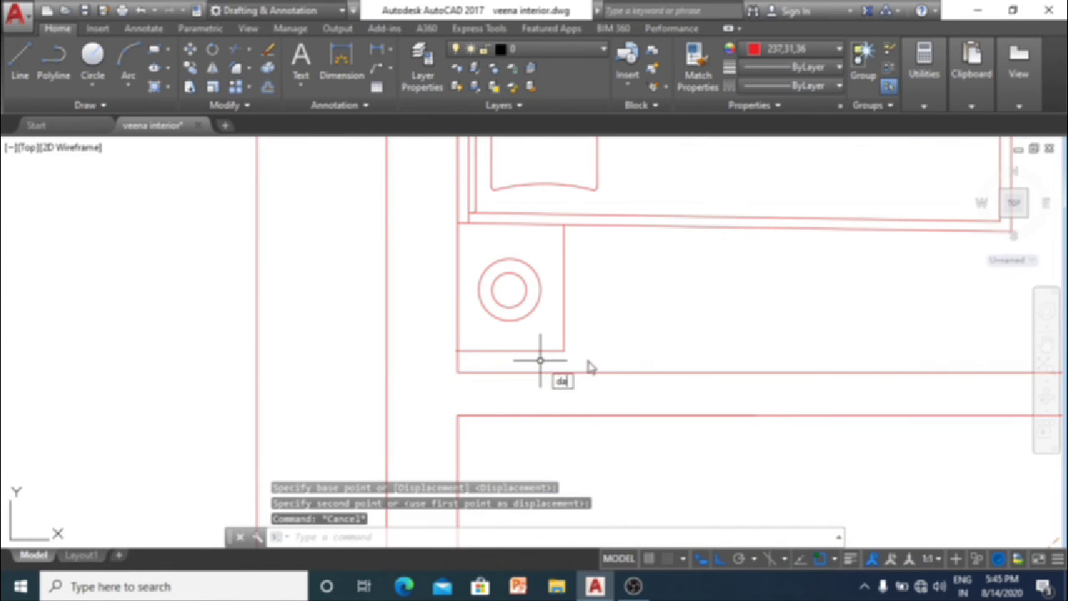
key("Return")
left_click(564, 351)
left_click(564, 372)
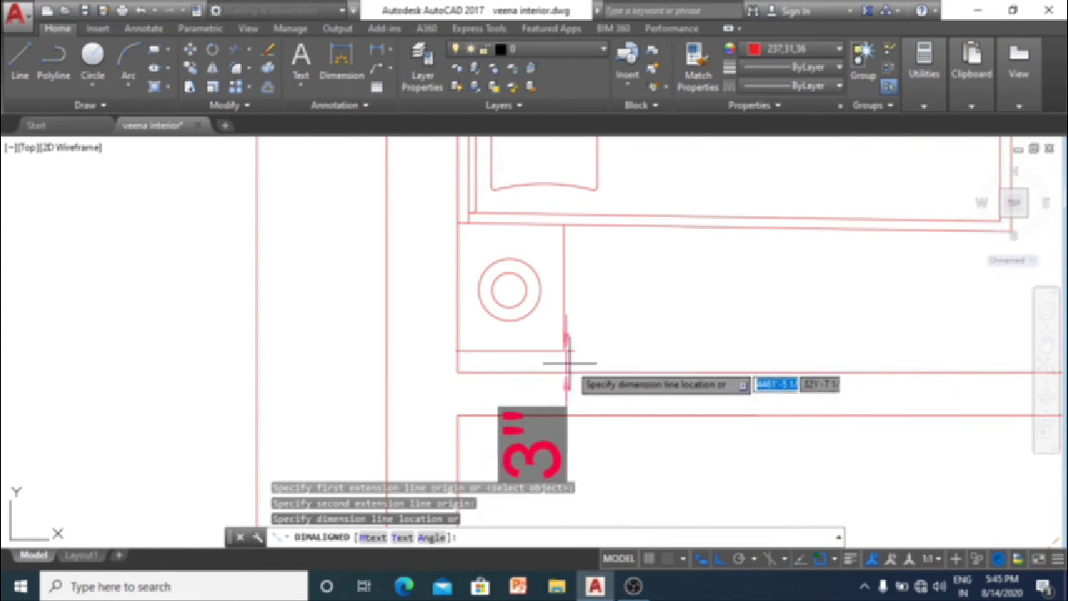
scroll(567, 363, "down", 2)
key("Escape")
key("Escape")
scroll(685, 298, "down", 2)
Step: Shift the MASTER BEDROOM label to the right so it clears the bed
left_click(705, 294)
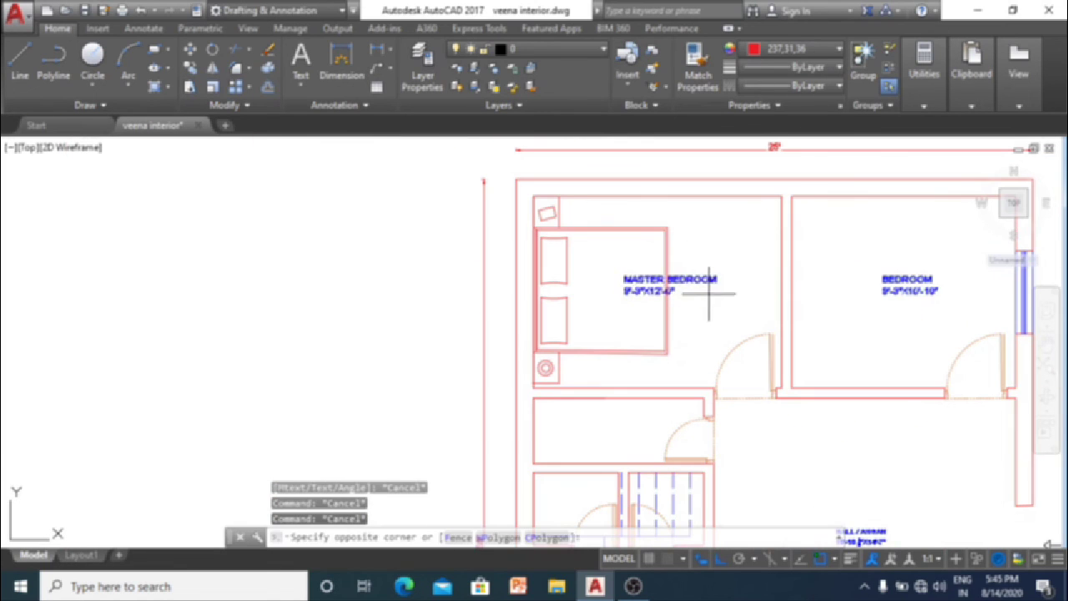
left_click(697, 259)
key("Return")
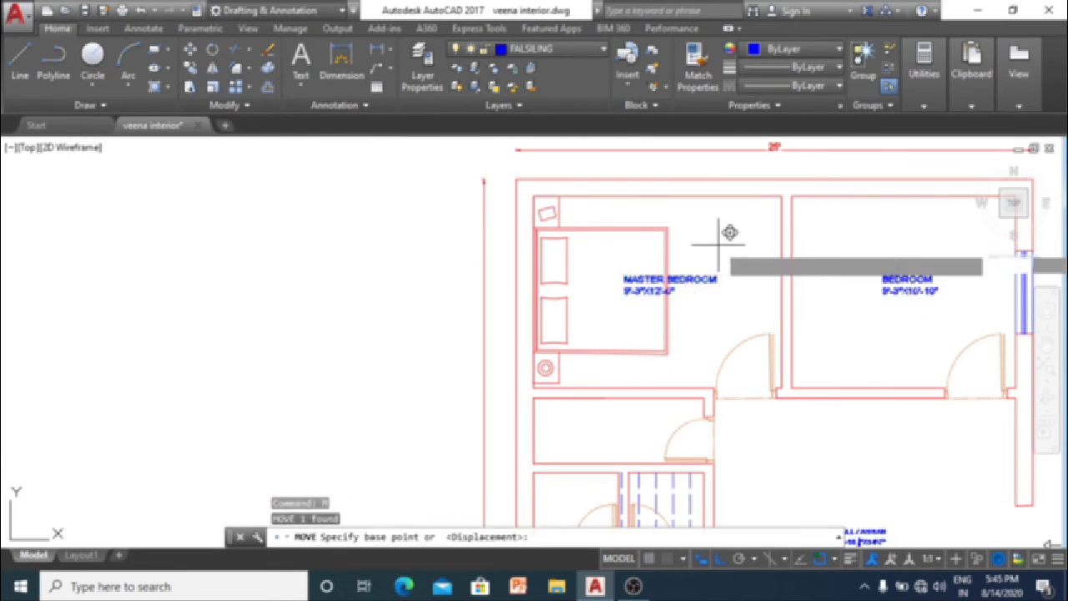
left_click(730, 232)
left_click(781, 232)
key("Escape")
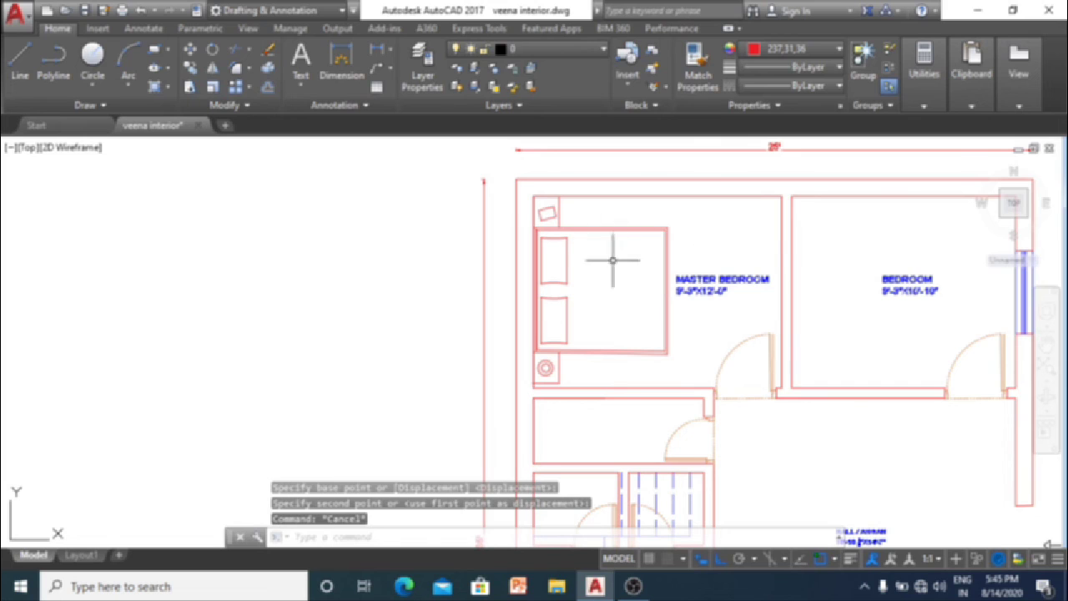
Step: Begin moving the bed and side tables from the headboard edge midpoint, then cancel
left_click(594, 362)
left_click(534, 306)
scroll(534, 286, "up", 2)
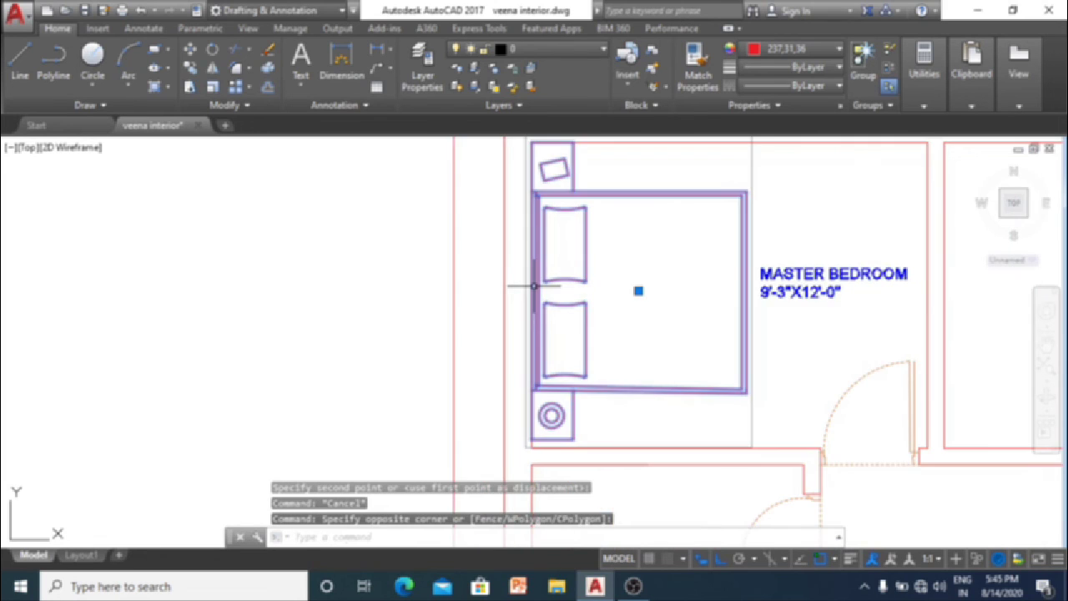
scroll(534, 287, "up", 3)
type("m")
key("Return")
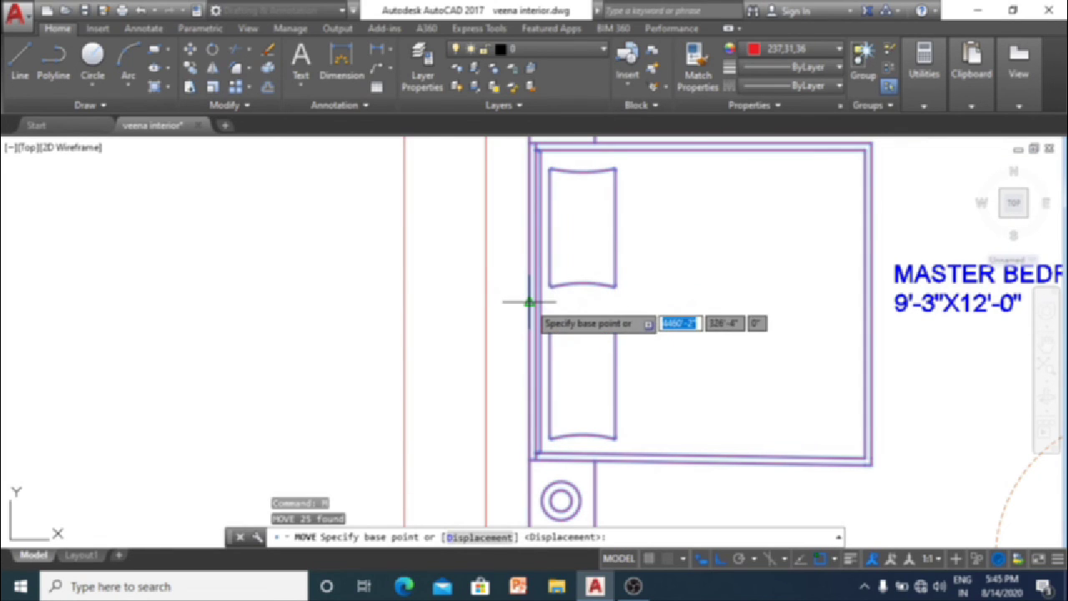
left_click(529, 304)
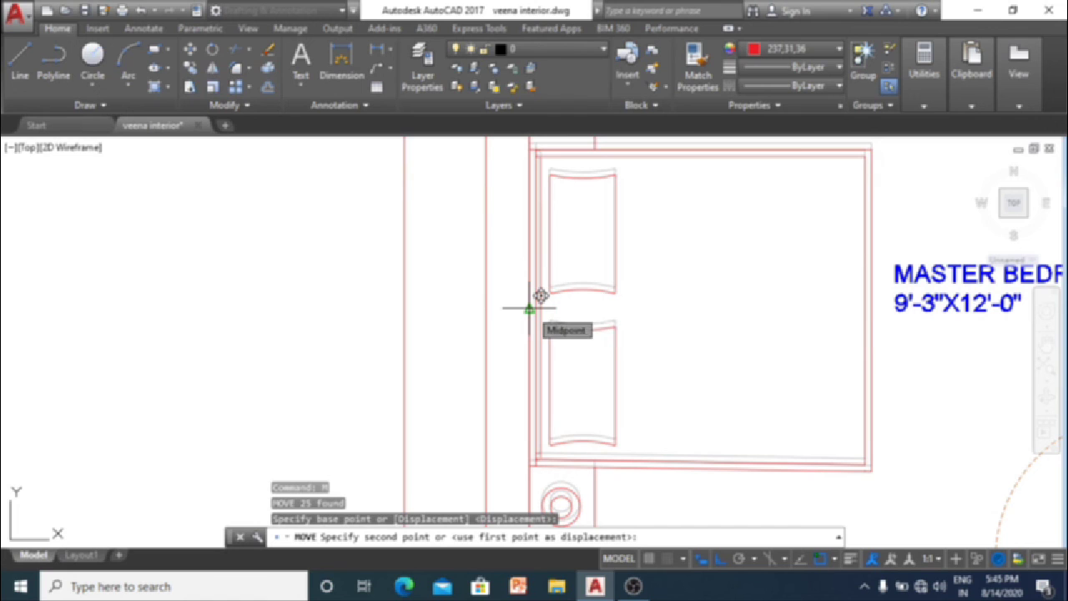
scroll(585, 287, "down", 2)
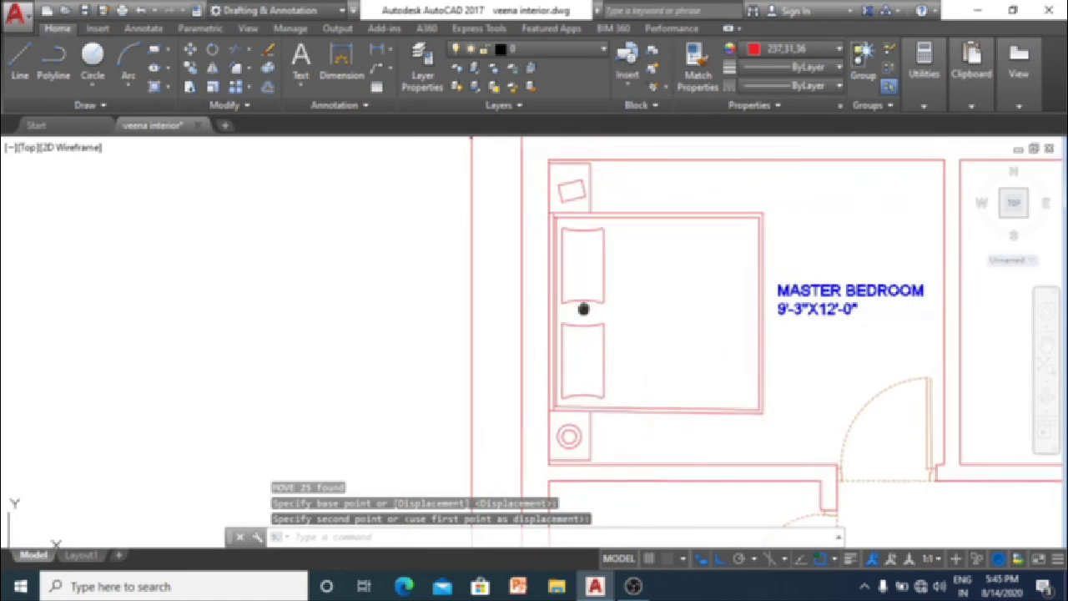
scroll(575, 382, "up", 1)
scroll(563, 434, "up", 2)
scroll(563, 435, "up", 2)
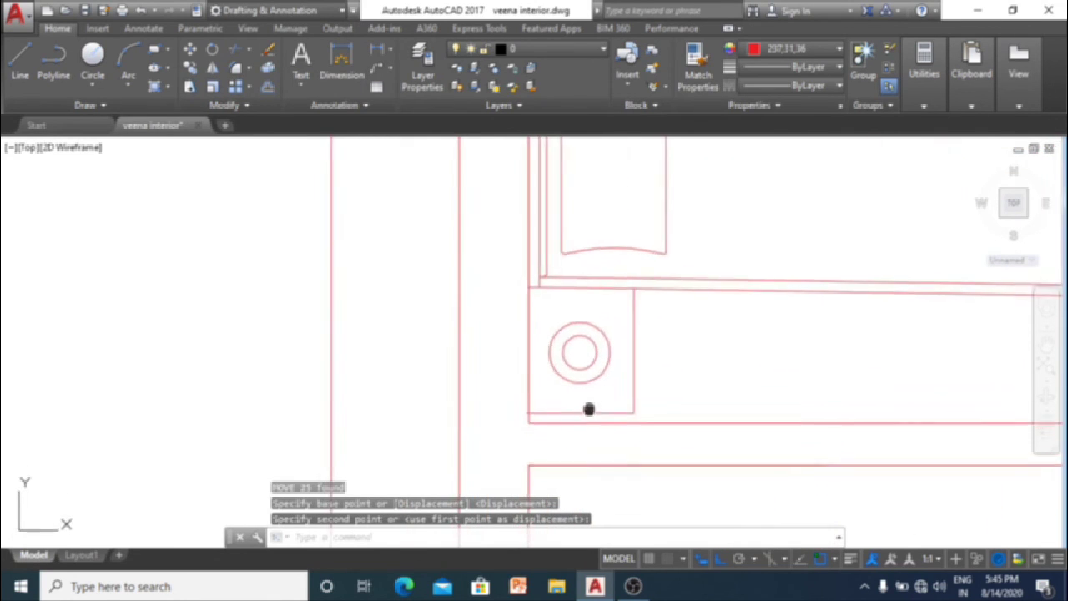
scroll(587, 393, "down", 1)
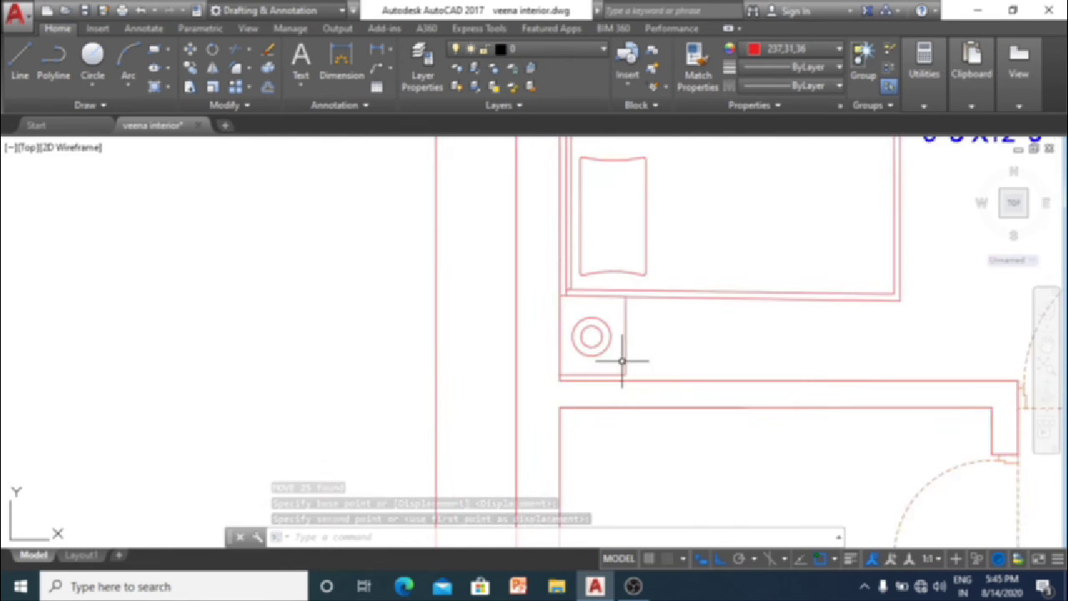
scroll(620, 362, "down", 1)
scroll(620, 375, "up", 1)
key("Escape")
key("Escape")
scroll(618, 363, "up", 5)
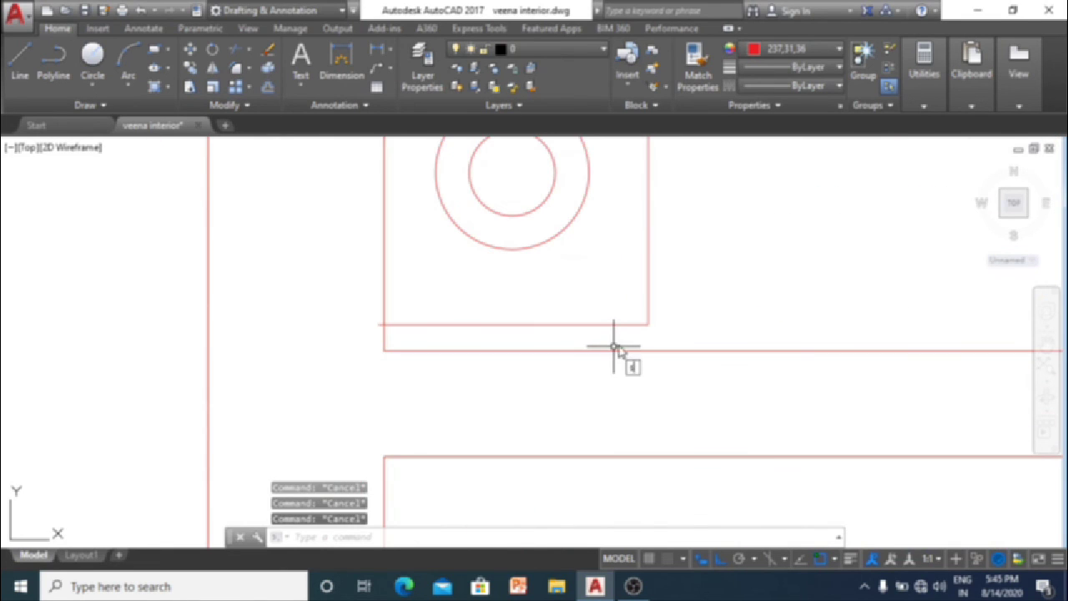
Step: Stretch the lower side table's bottom edge down to the bedroom wall line
type("s")
key("Return")
left_click(663, 331)
left_click(375, 298)
key("Return")
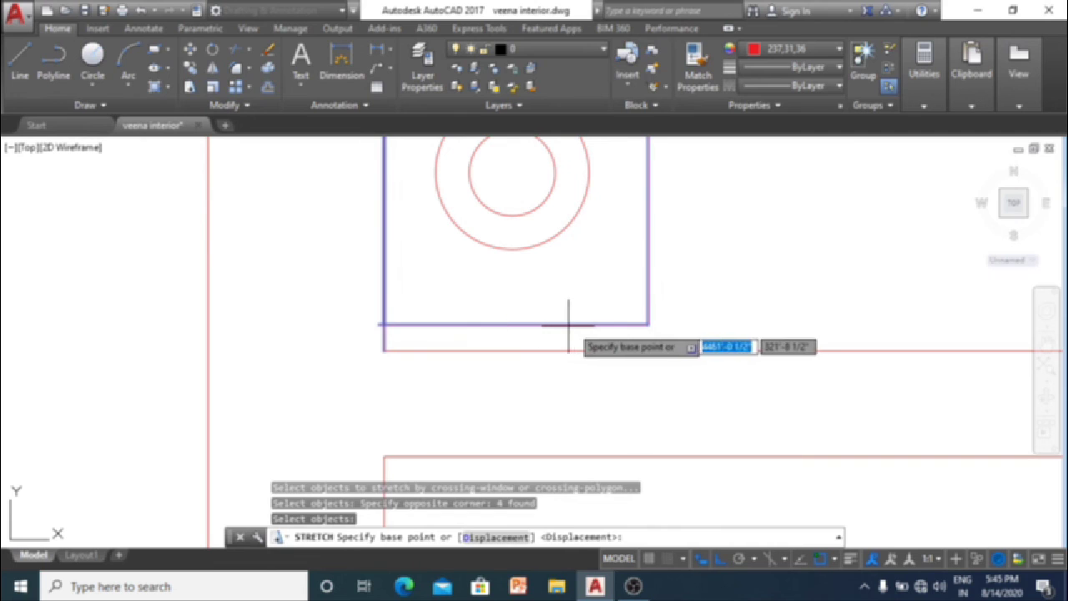
left_click(383, 325)
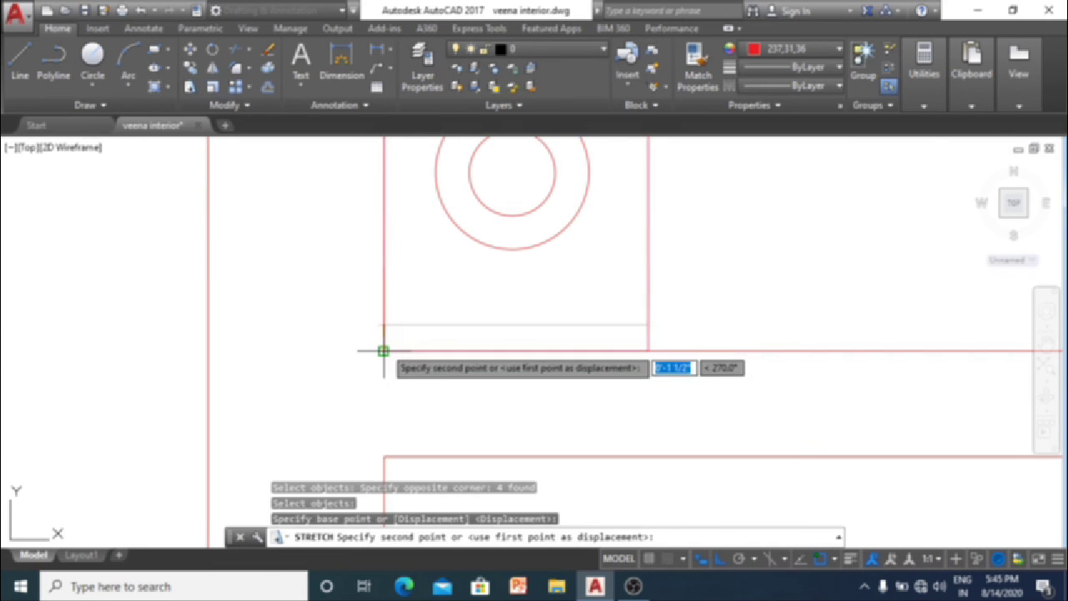
scroll(382, 351, "down", 3)
left_click(511, 235)
scroll(493, 155, "up", 2)
scroll(483, 165, "up", 5)
key("Escape")
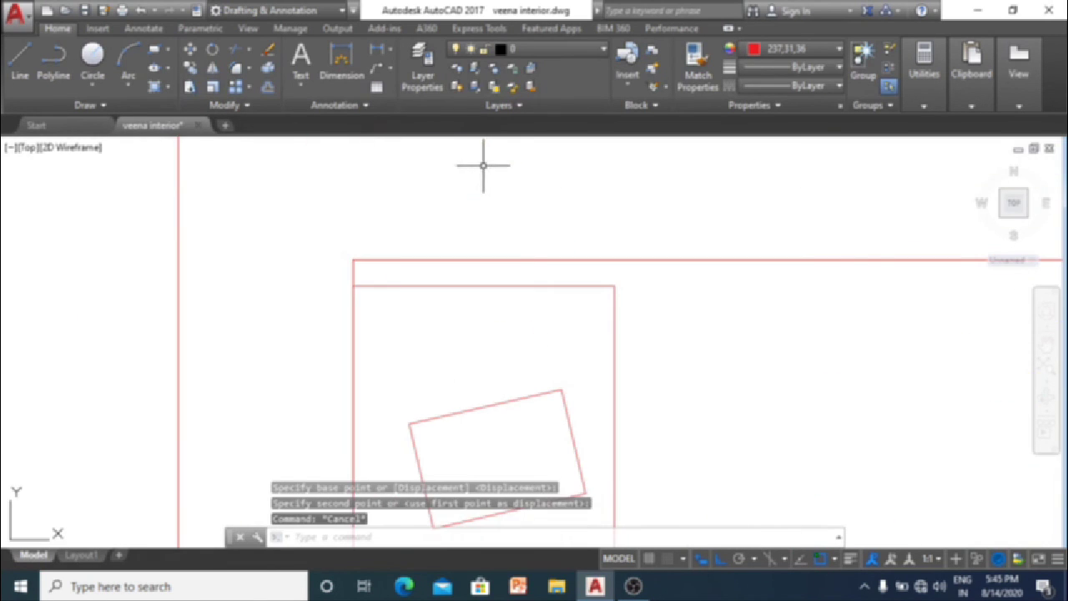
Step: Start a stretch on the upper side table's corner, then cancel it
key("Return")
left_click(675, 334)
left_click(284, 262)
key("Return")
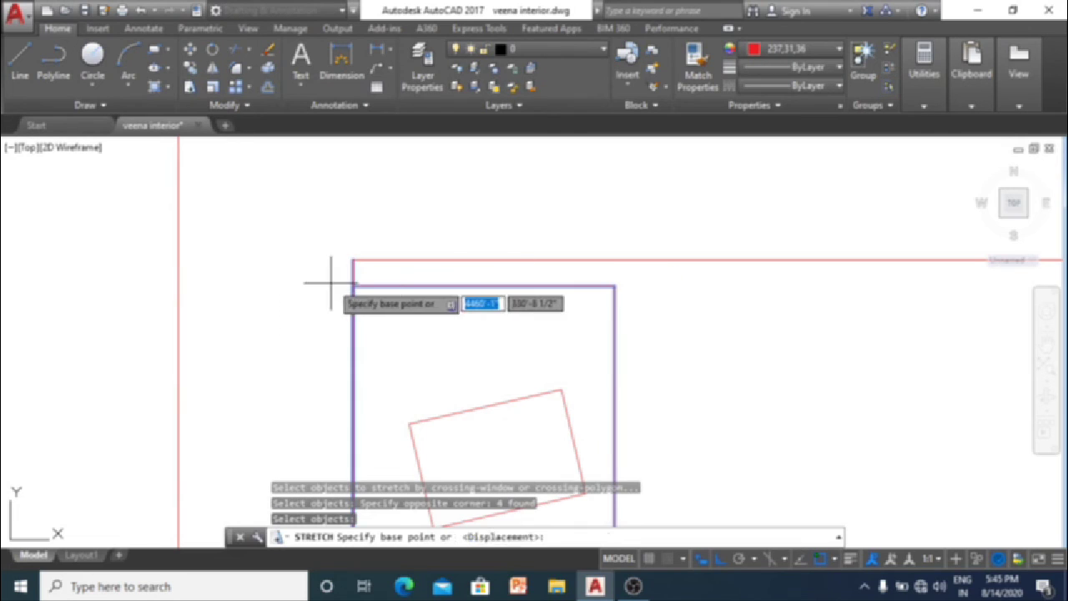
left_click(353, 286)
key("Escape")
scroll(355, 255, "down", 4)
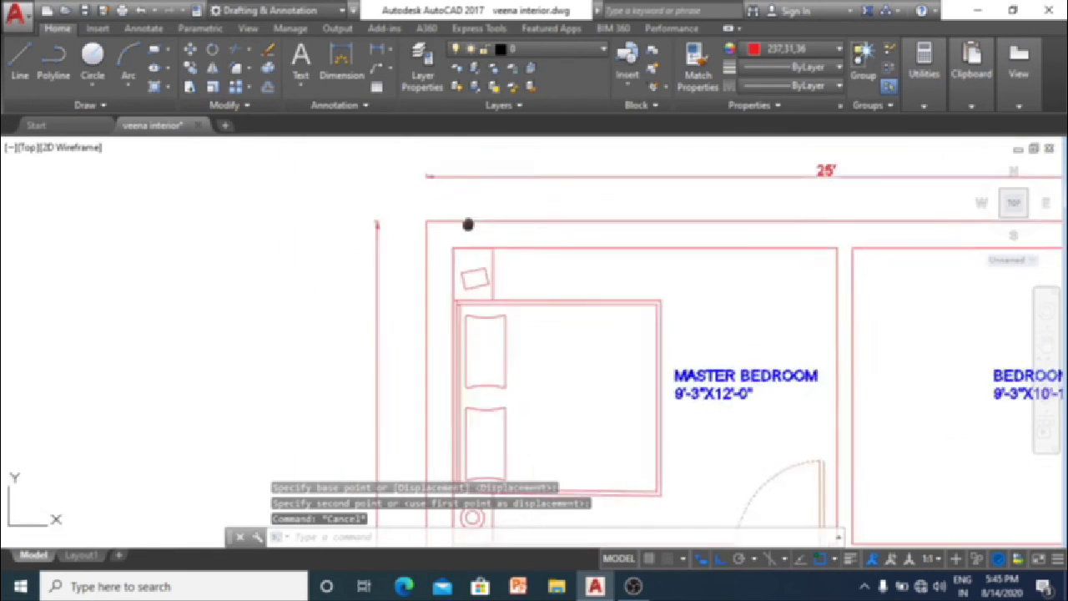
key("Escape")
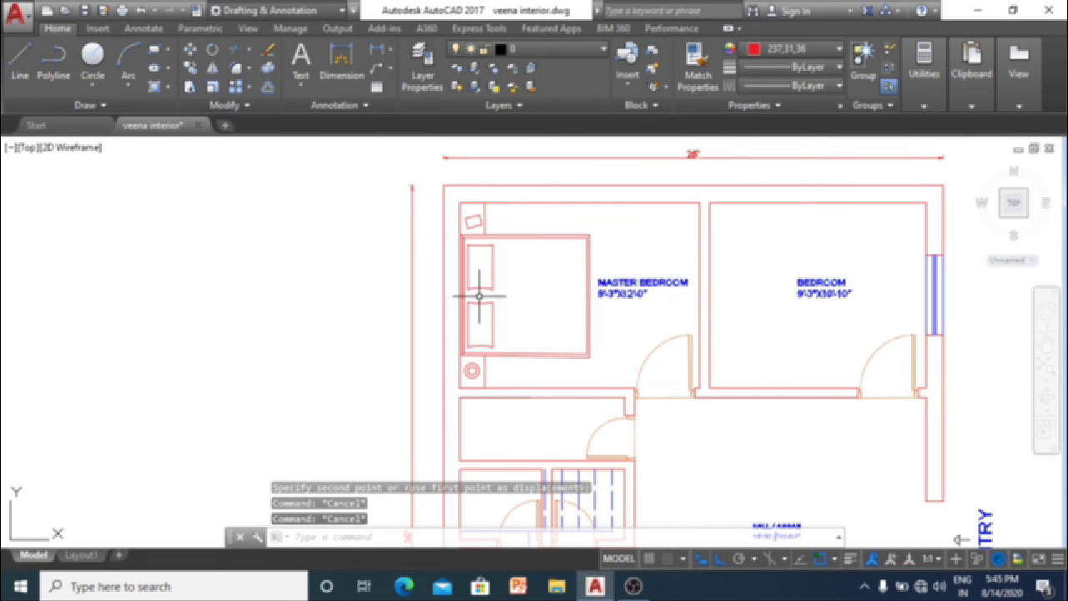
scroll(476, 292, "up", 2)
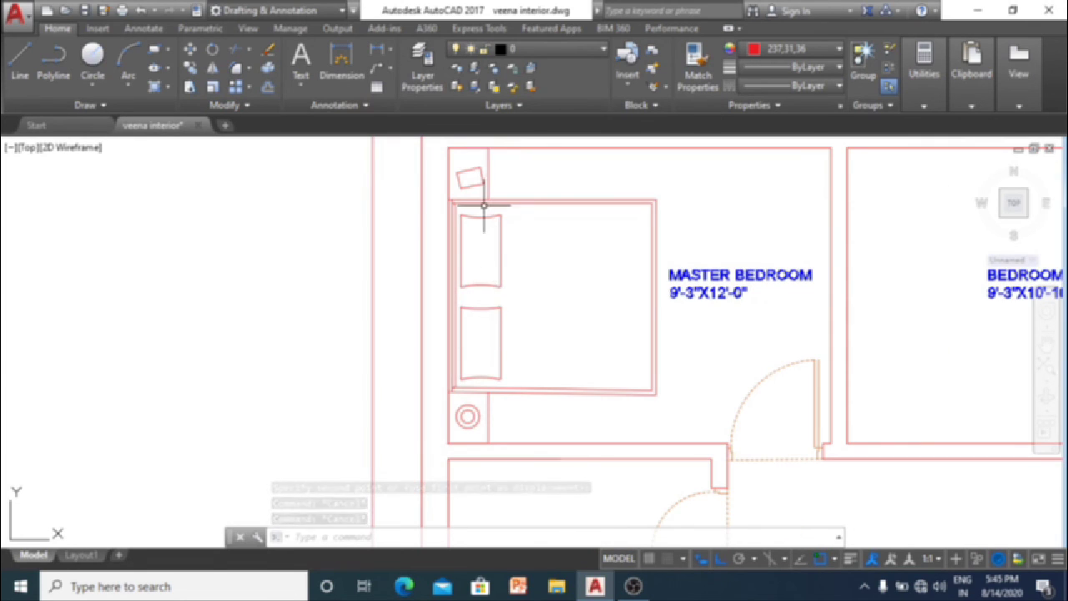
scroll(591, 317, "down", 2)
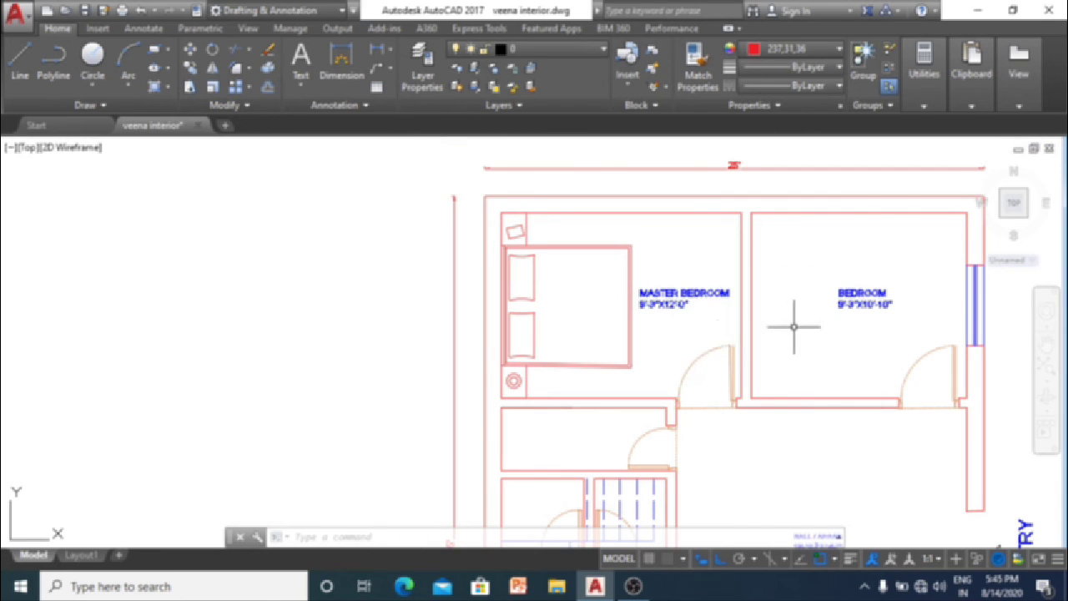
middle_click_drag(793, 326, 683, 323)
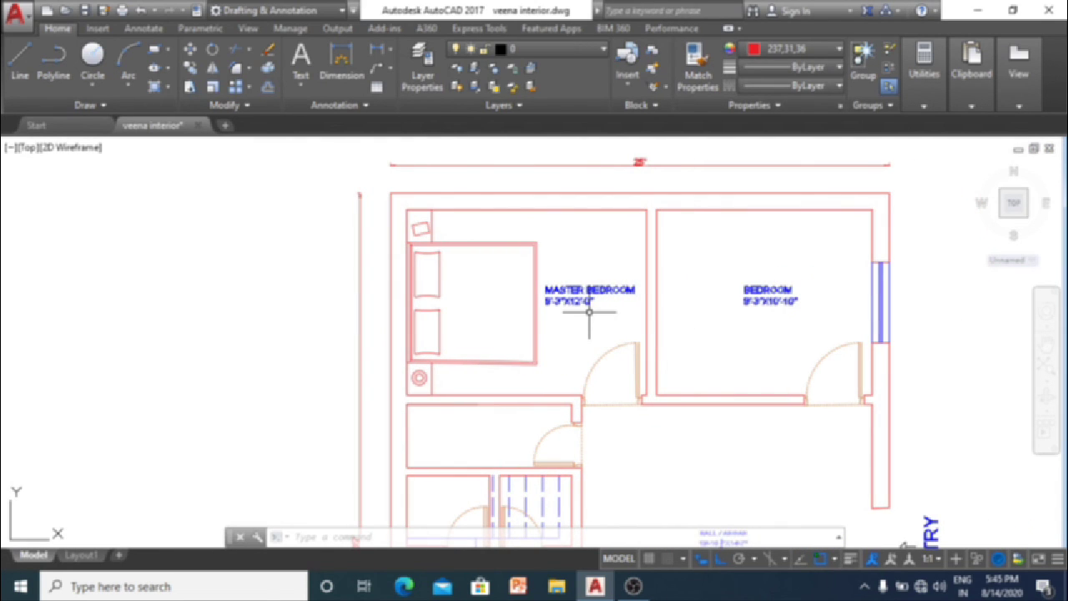
middle_click_drag(589, 310, 583, 372)
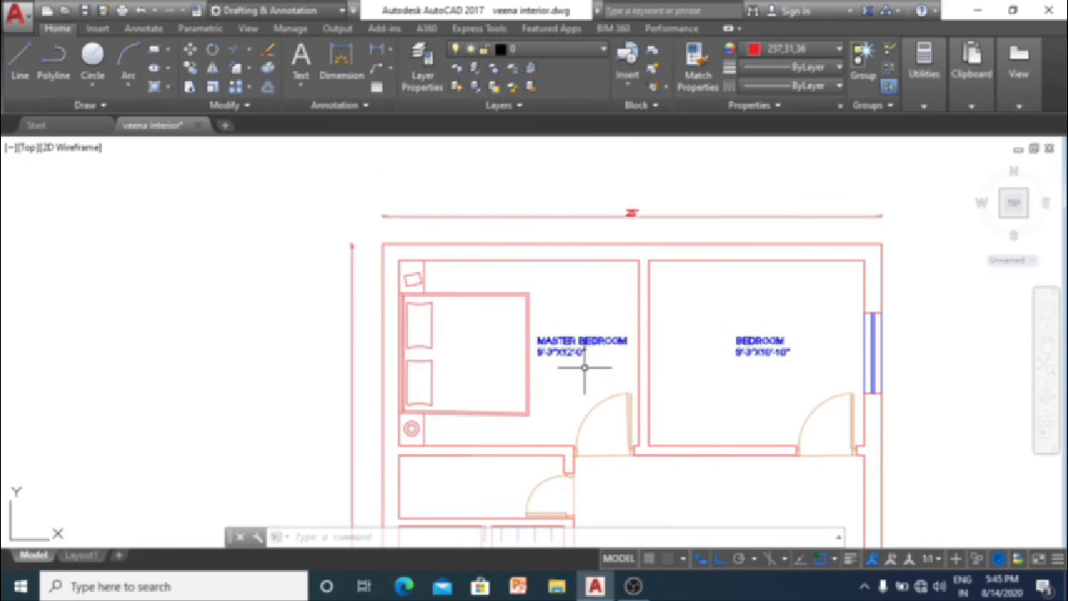